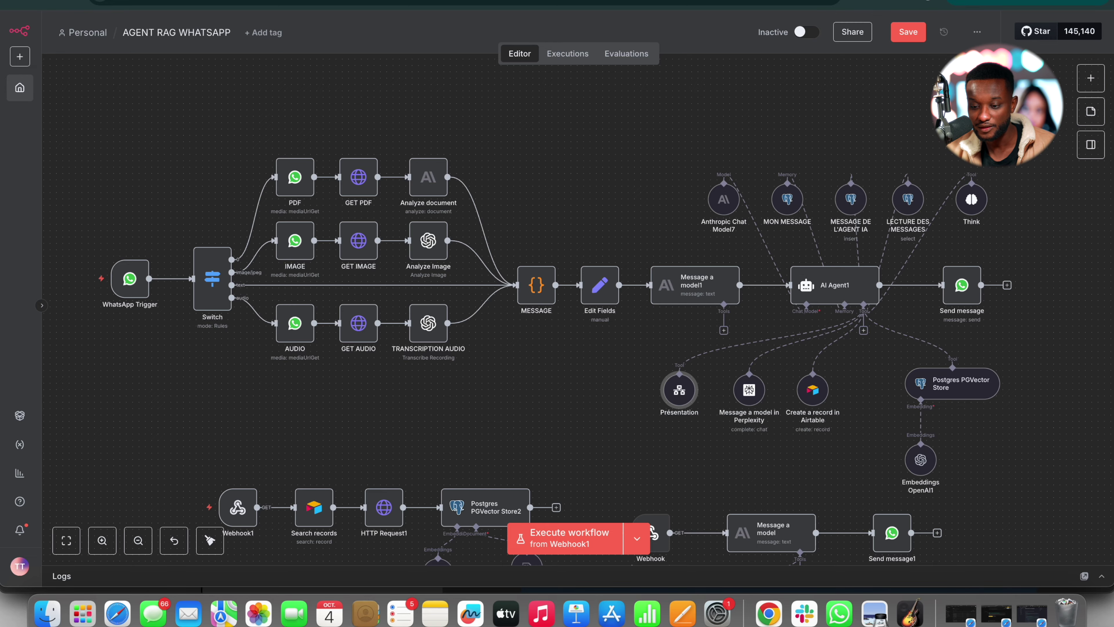
Switch to the GAMMA SAAS workflow, then review the opening slides of Donald-Trump-Portrait-dun-Leader-Controverse.pdf
{"action": "left_click", "coordinate": [370, 8]}
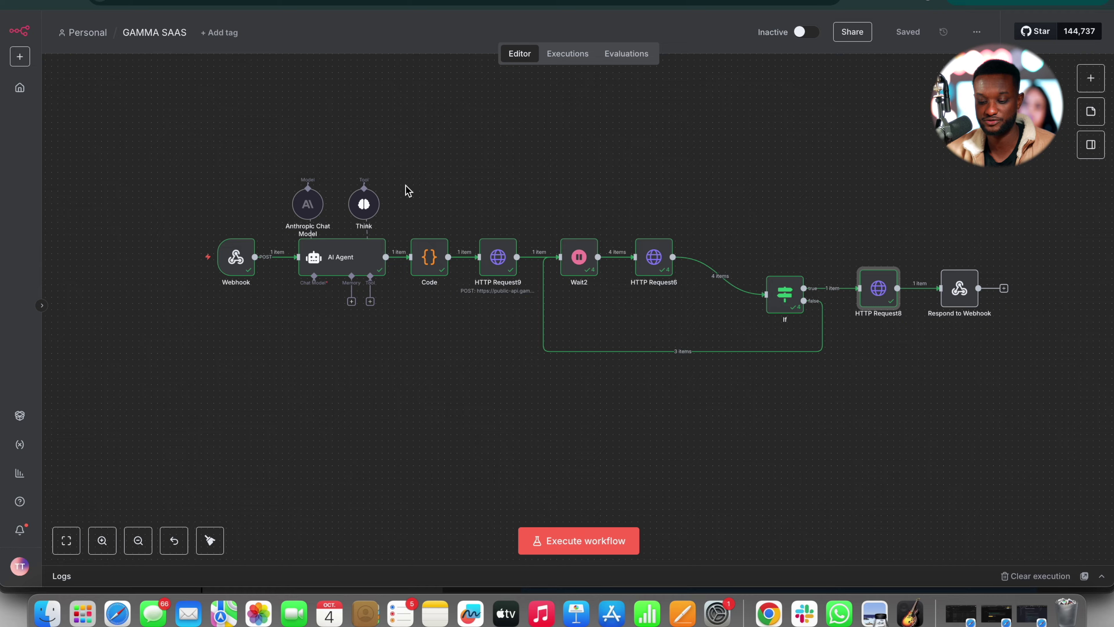
{"action": "key", "text": "1"}
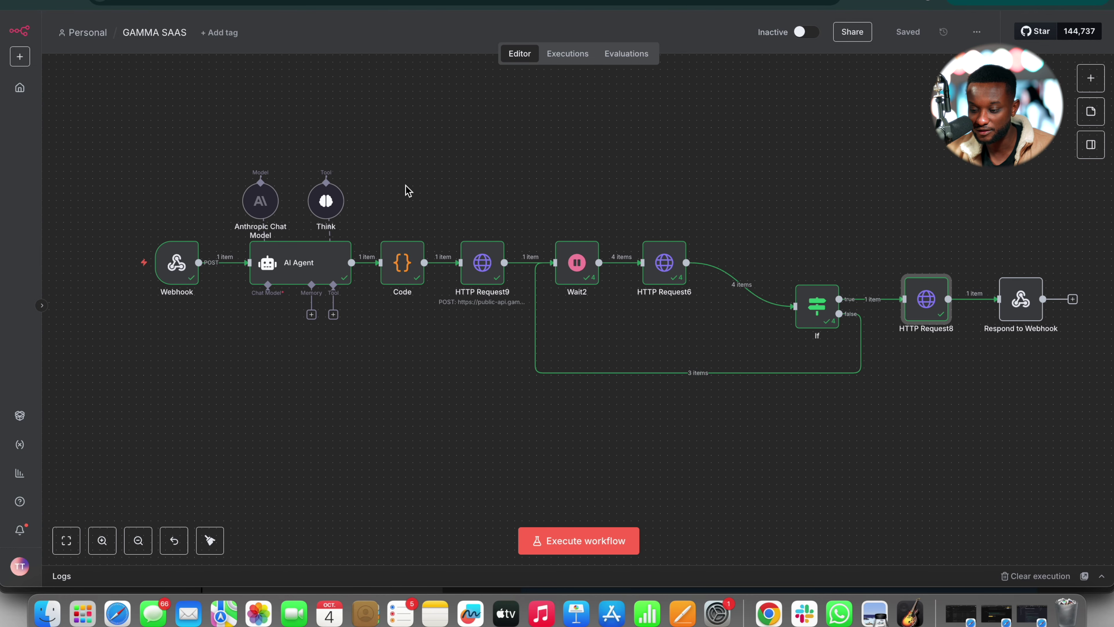
{"action": "key", "text": "ctrl+Up"}
{"action": "left_click", "coordinate": [396, 193]}
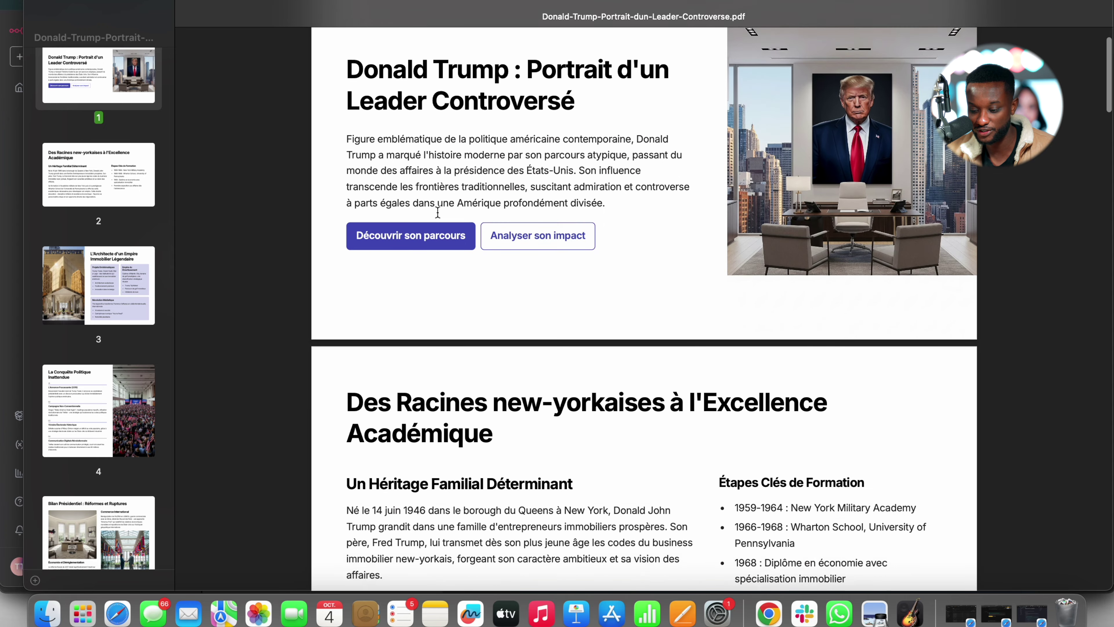
{"action": "scroll", "coordinate": [437, 212], "scroll_direction": "down", "scroll_amount": 10}
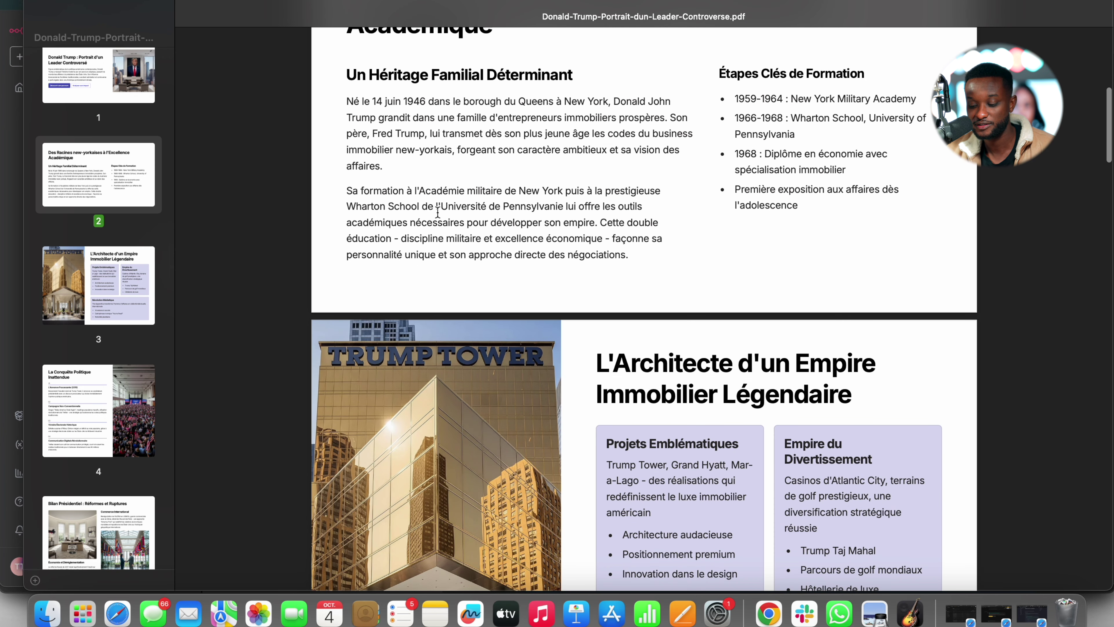
{"action": "scroll", "coordinate": [437, 212], "scroll_direction": "up", "scroll_amount": 10}
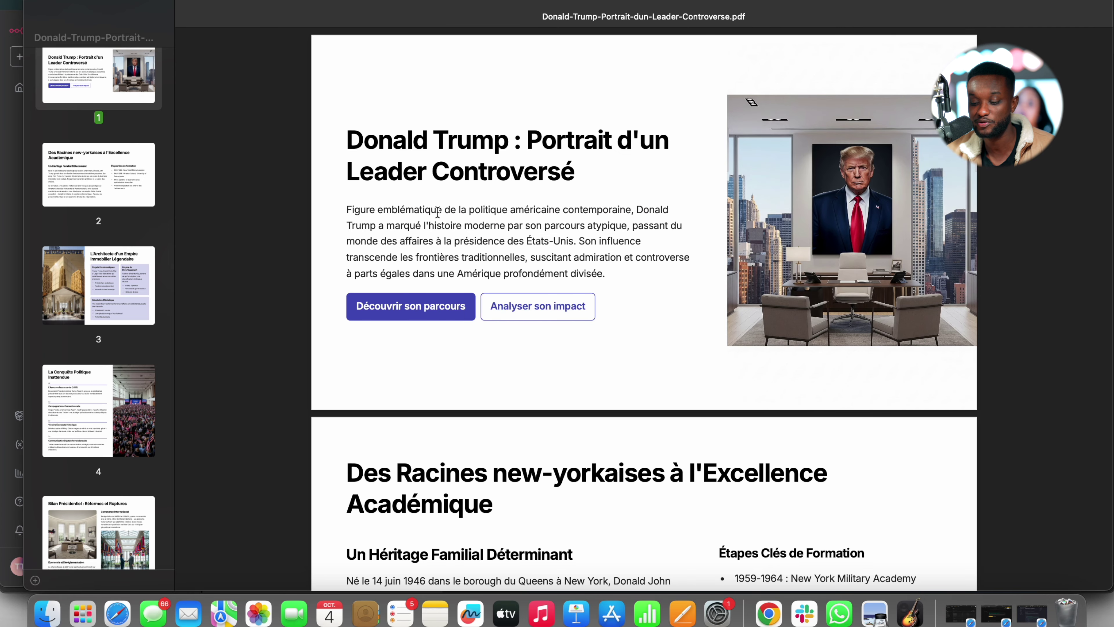
Return from the PDF to the GAMMA SAAS workflow and inspect the Webhook node's parameters
{"action": "key", "text": "ctrl+Up"}
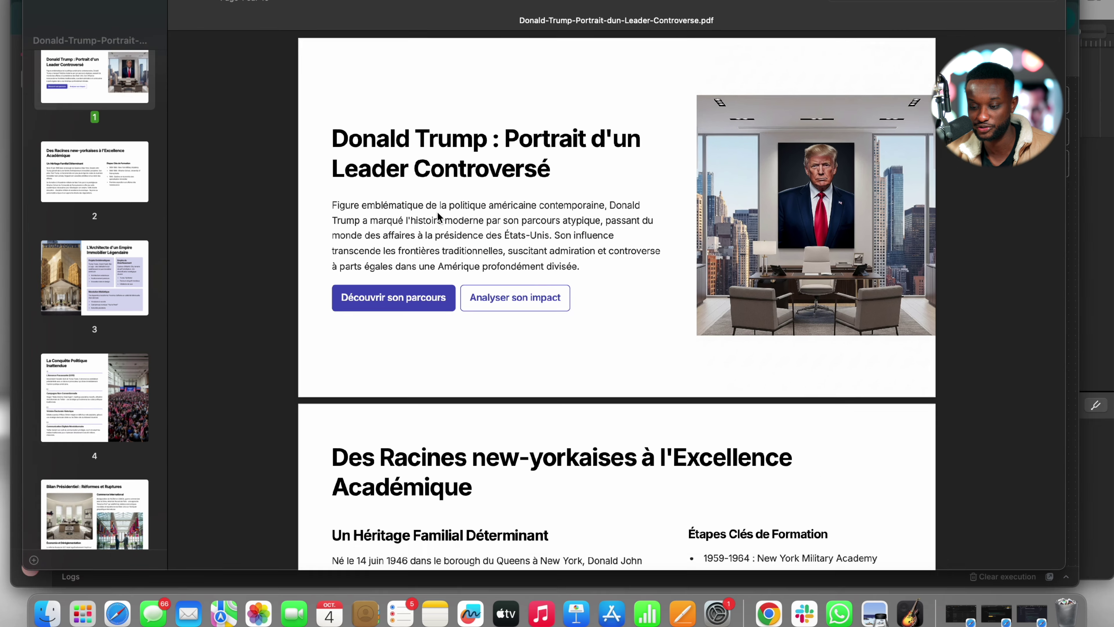
{"action": "left_click", "coordinate": [456, 388]}
{"action": "key", "text": "ctrl+Left"}
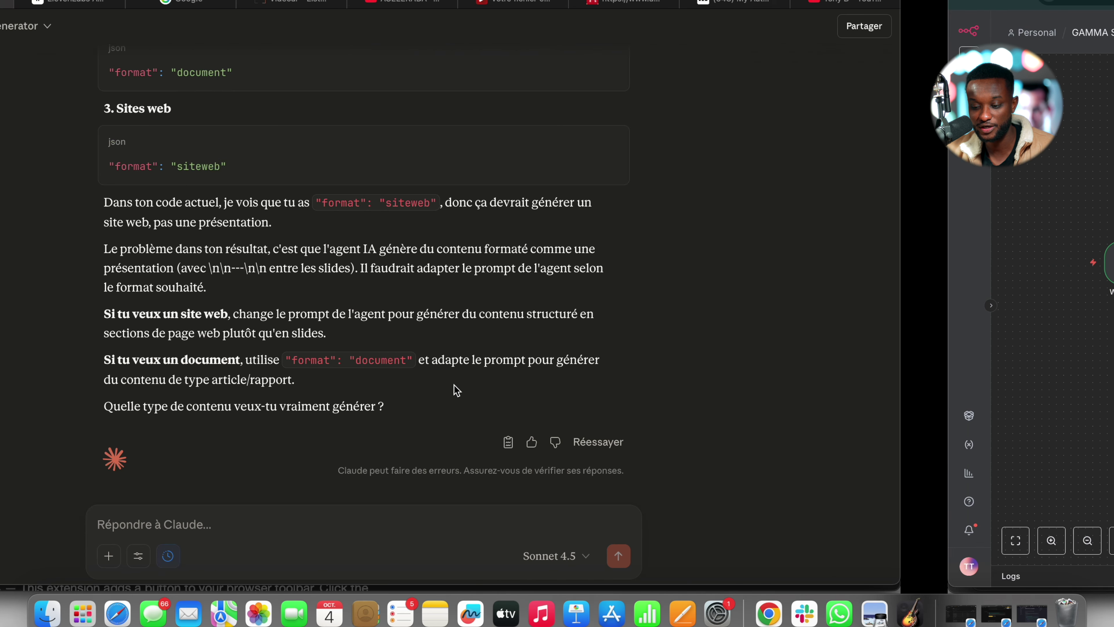
{"action": "key", "text": "ctrl+Left"}
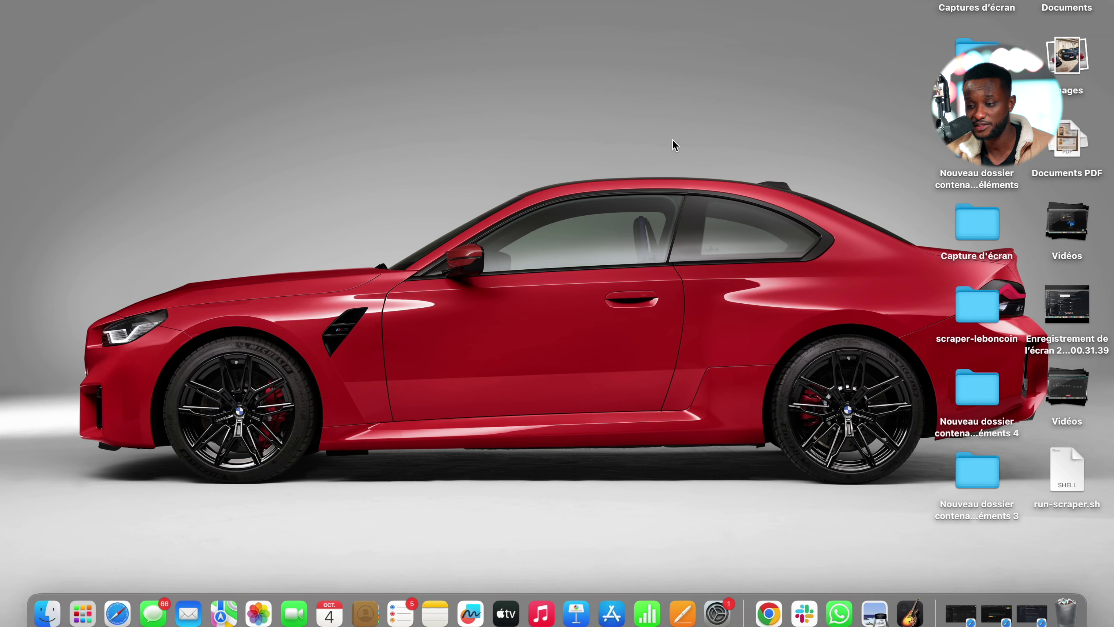
{"action": "key", "text": "ctrl+Right"}
{"action": "key", "text": "ctrl+Right"}
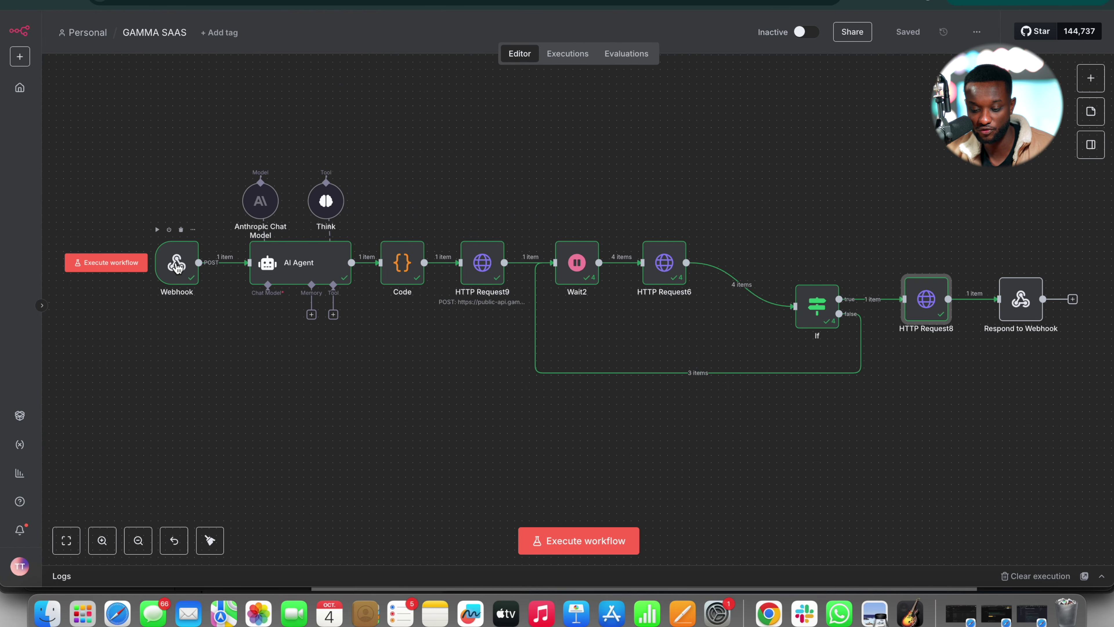
{"action": "double_click", "coordinate": [177, 268]}
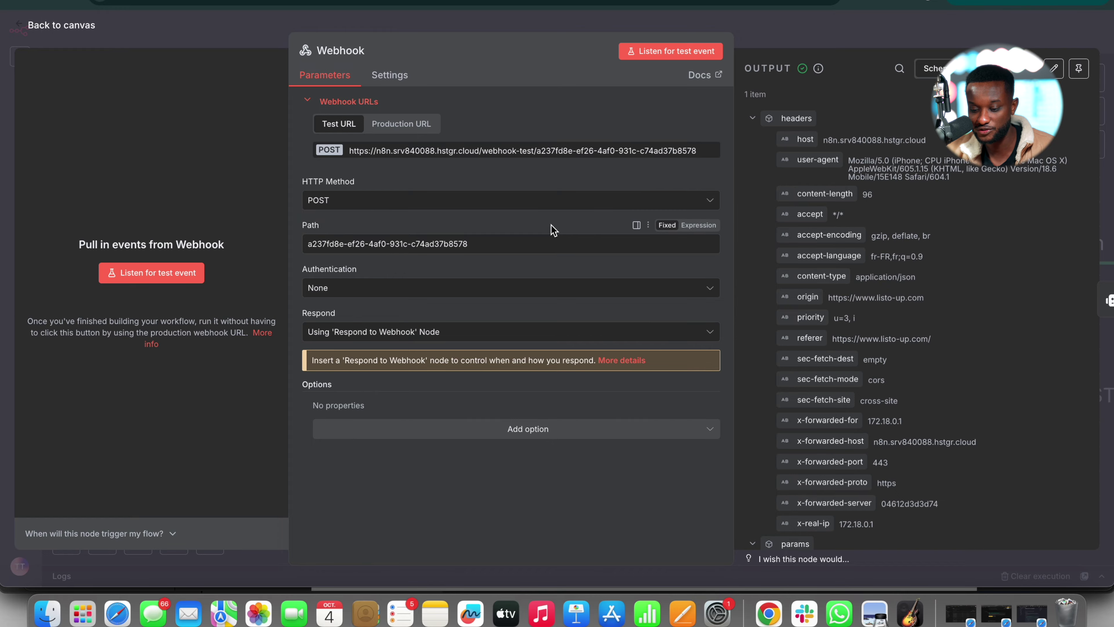
{"action": "left_click", "coordinate": [774, 38]}
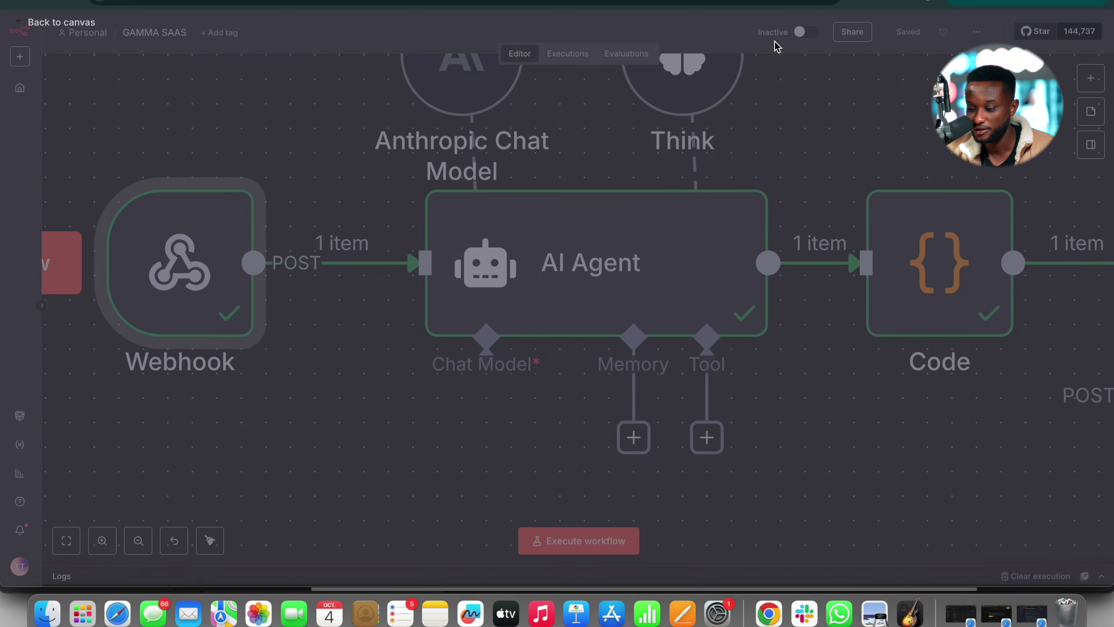
Examine the workflow's node chain from the Webhook through the AI Agent, Code, HTTP Request and Wait nodes to the If branch
{"action": "scroll", "coordinate": [1083, 88], "scroll_direction": "down", "scroll_amount": 3}
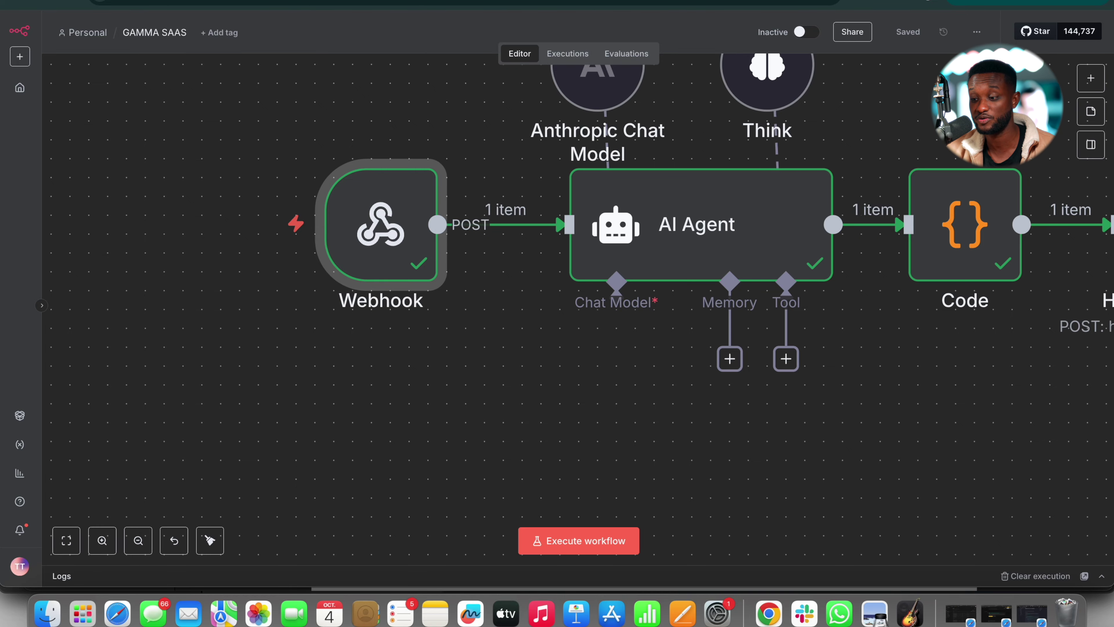
{"action": "scroll", "coordinate": [579, 263], "scroll_direction": "up", "scroll_amount": 1}
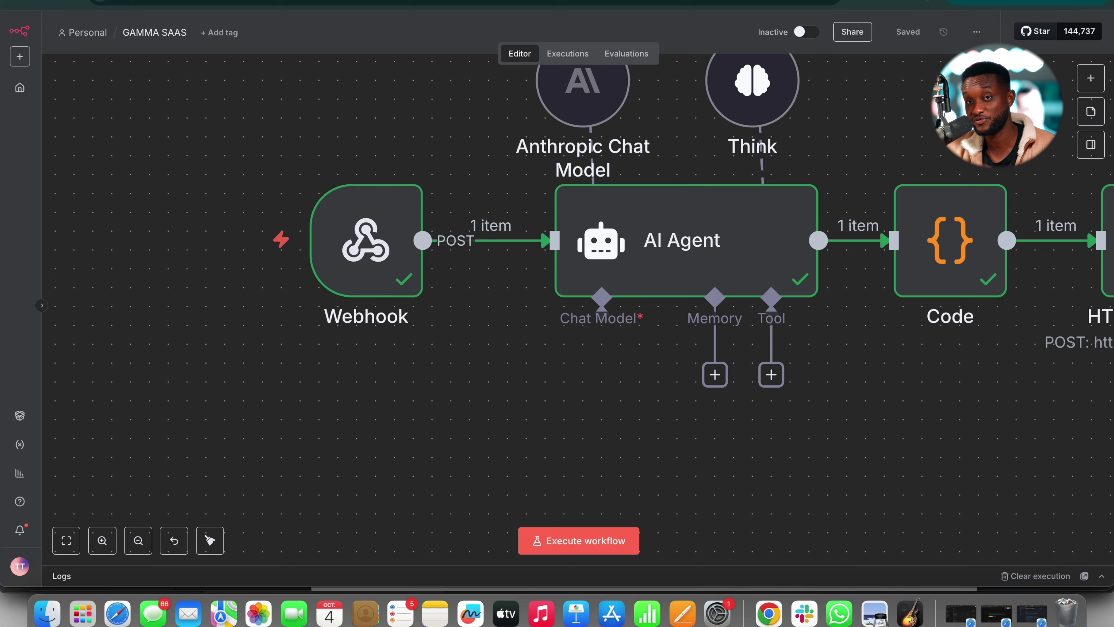
{"action": "scroll", "coordinate": [708, 364], "scroll_direction": "down", "scroll_amount": 2}
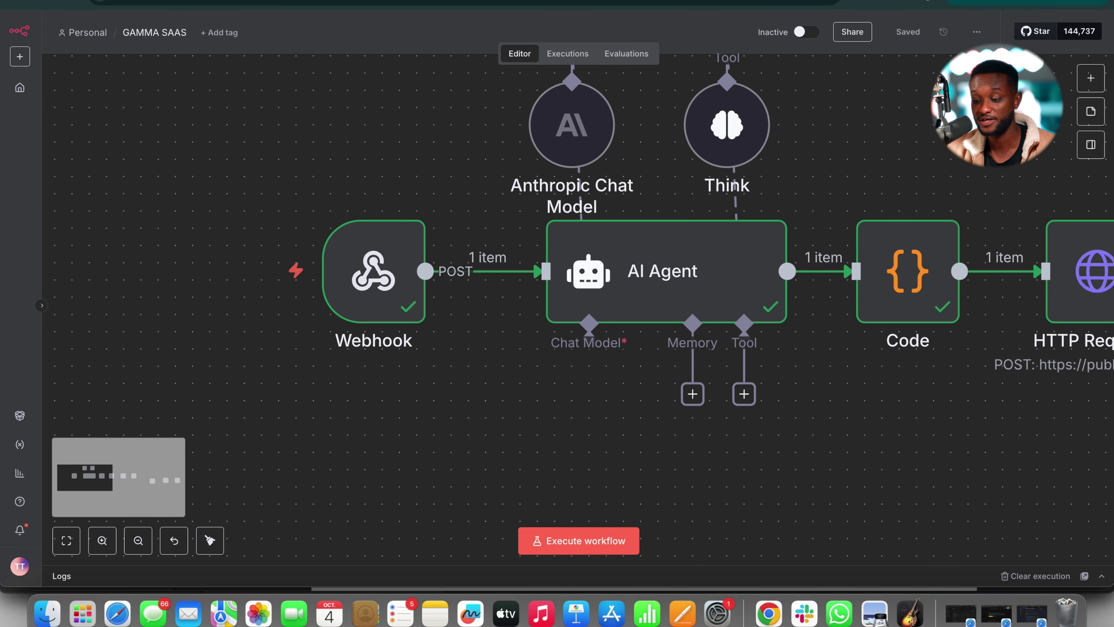
{"action": "scroll", "coordinate": [866, 179], "scroll_direction": "right", "scroll_amount": 3}
{"action": "scroll", "coordinate": [867, 179], "scroll_direction": "up", "scroll_amount": 1}
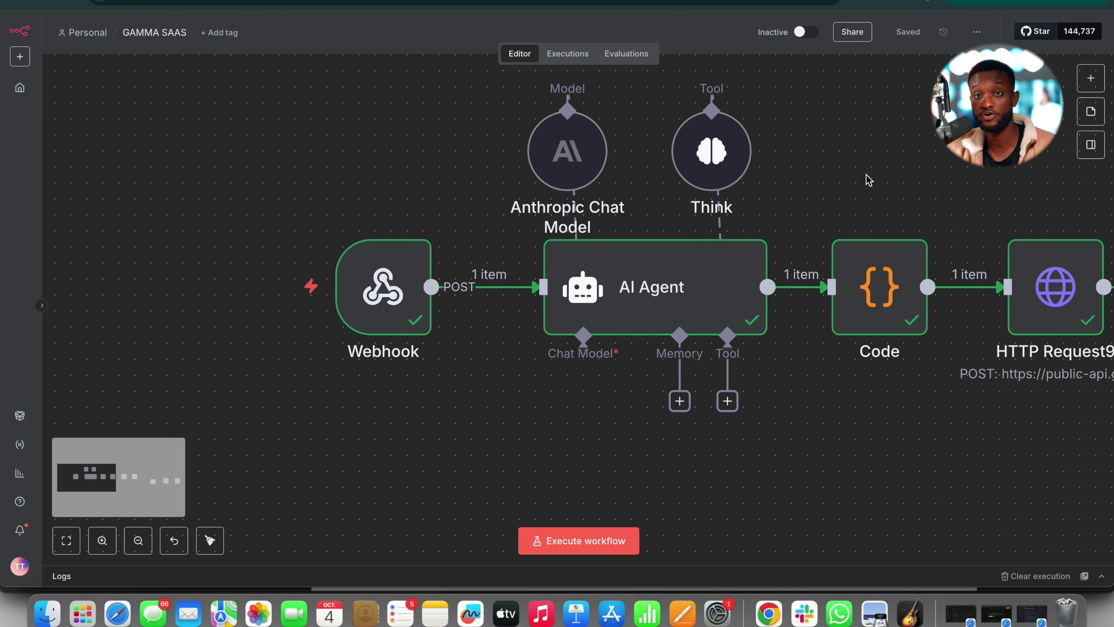
{"action": "scroll", "coordinate": [867, 178], "scroll_direction": "right", "scroll_amount": 2}
{"action": "scroll", "coordinate": [867, 178], "scroll_direction": "up", "scroll_amount": 1}
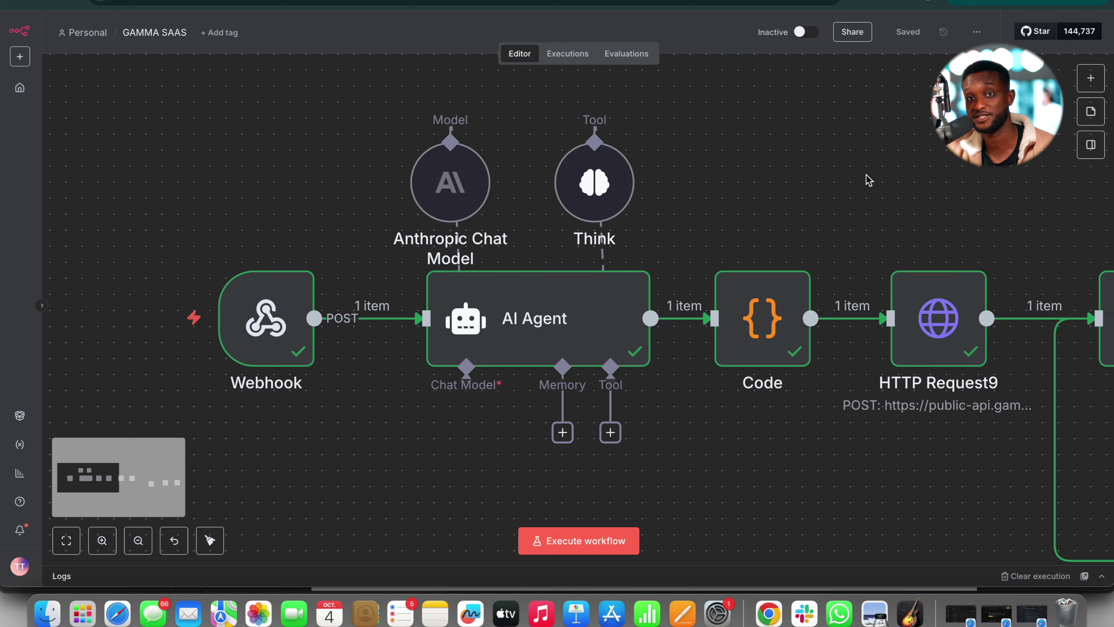
{"action": "scroll", "coordinate": [865, 174], "scroll_direction": "right", "scroll_amount": 5}
{"action": "scroll", "coordinate": [865, 175], "scroll_direction": "down", "scroll_amount": 1}
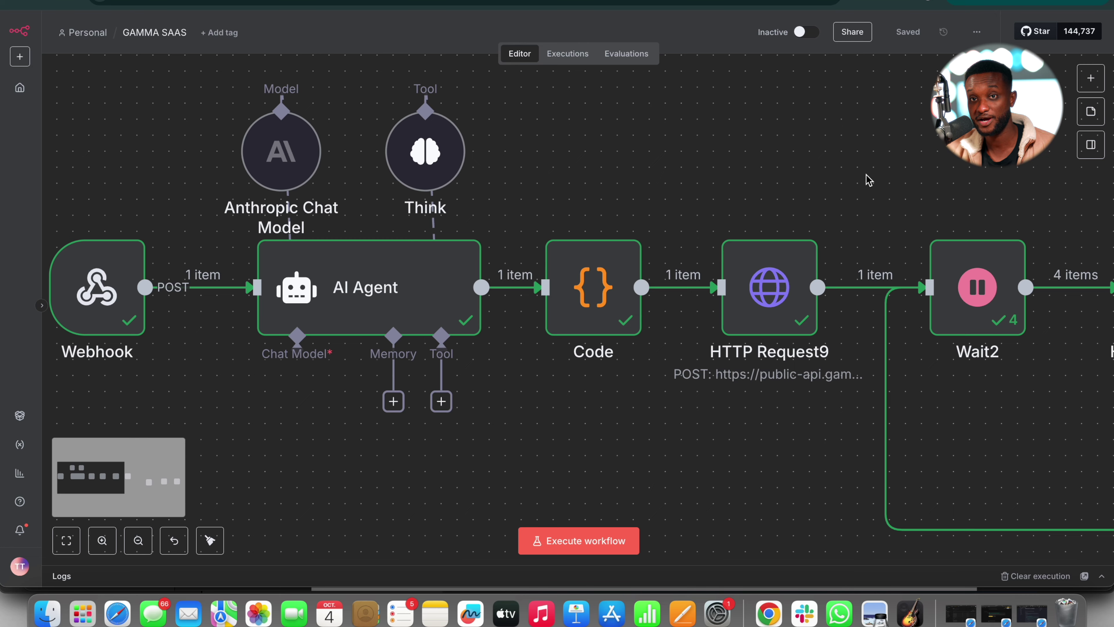
{"action": "scroll", "coordinate": [865, 175], "scroll_direction": "right", "scroll_amount": 3}
{"action": "scroll", "coordinate": [866, 175], "scroll_direction": "down", "scroll_amount": 3}
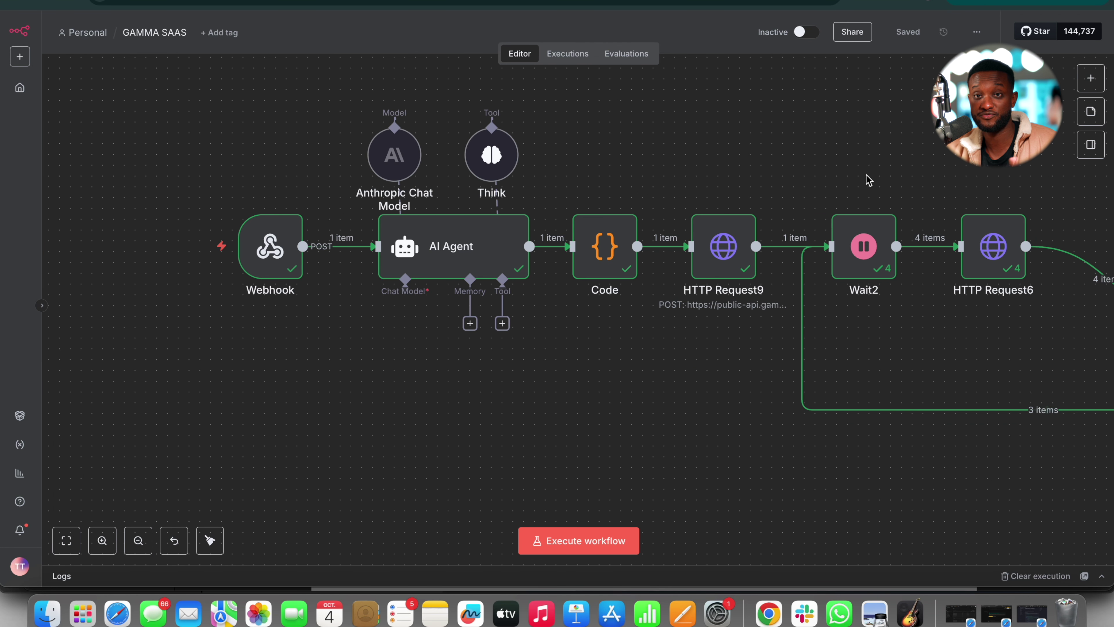
{"action": "scroll", "coordinate": [866, 176], "scroll_direction": "right", "scroll_amount": 6}
{"action": "scroll", "coordinate": [865, 175], "scroll_direction": "up", "scroll_amount": 1}
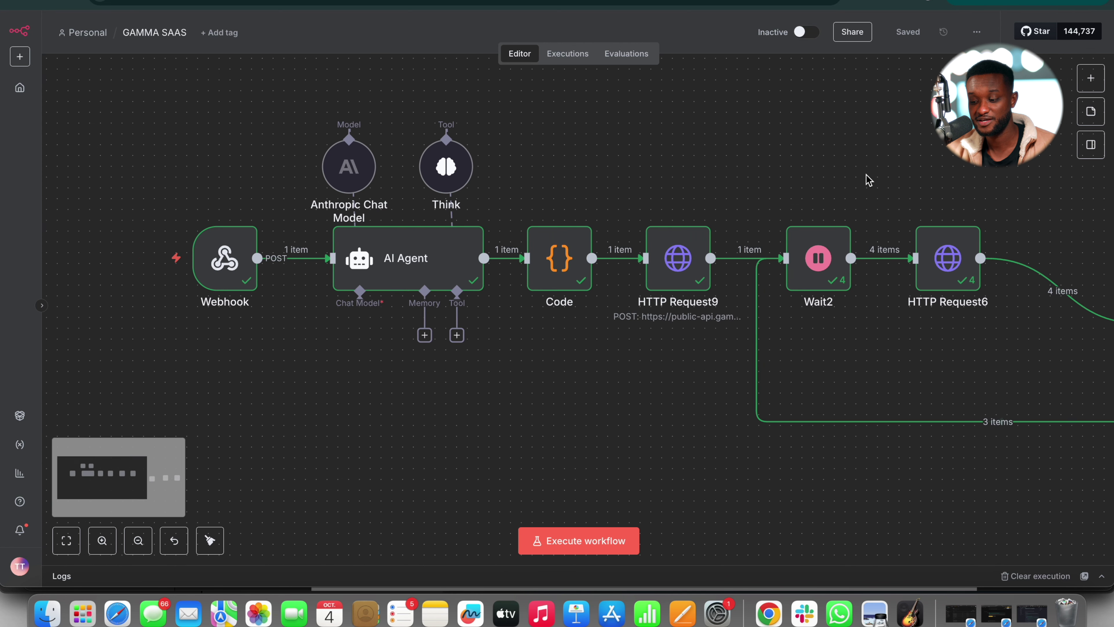
{"action": "scroll", "coordinate": [865, 175], "scroll_direction": "down", "scroll_amount": 2}
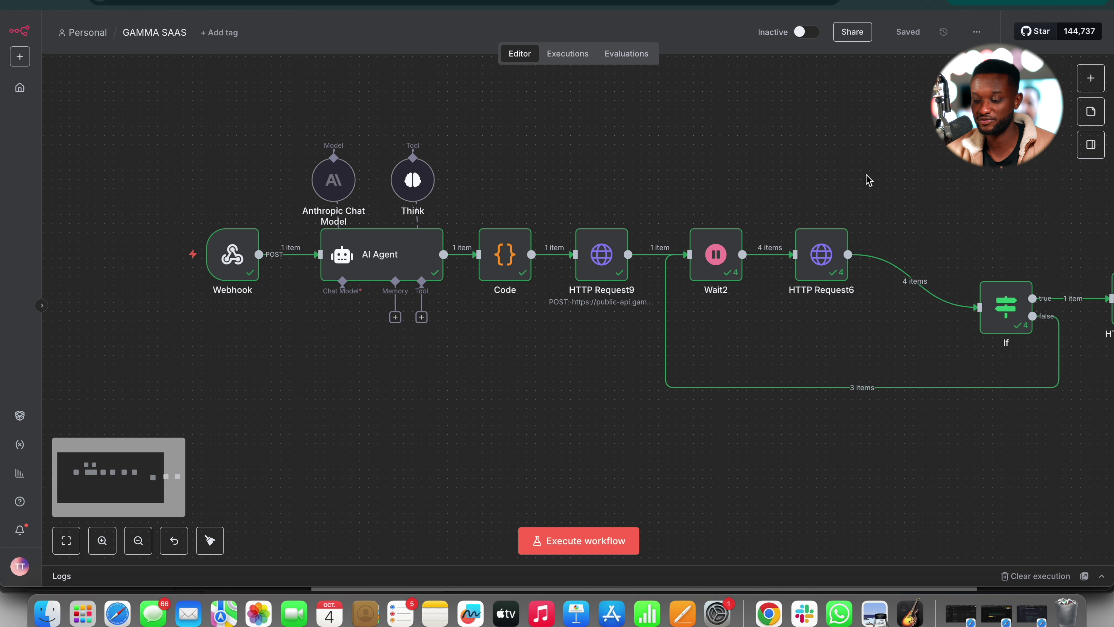
{"action": "scroll", "coordinate": [865, 175], "scroll_direction": "right", "scroll_amount": 1}
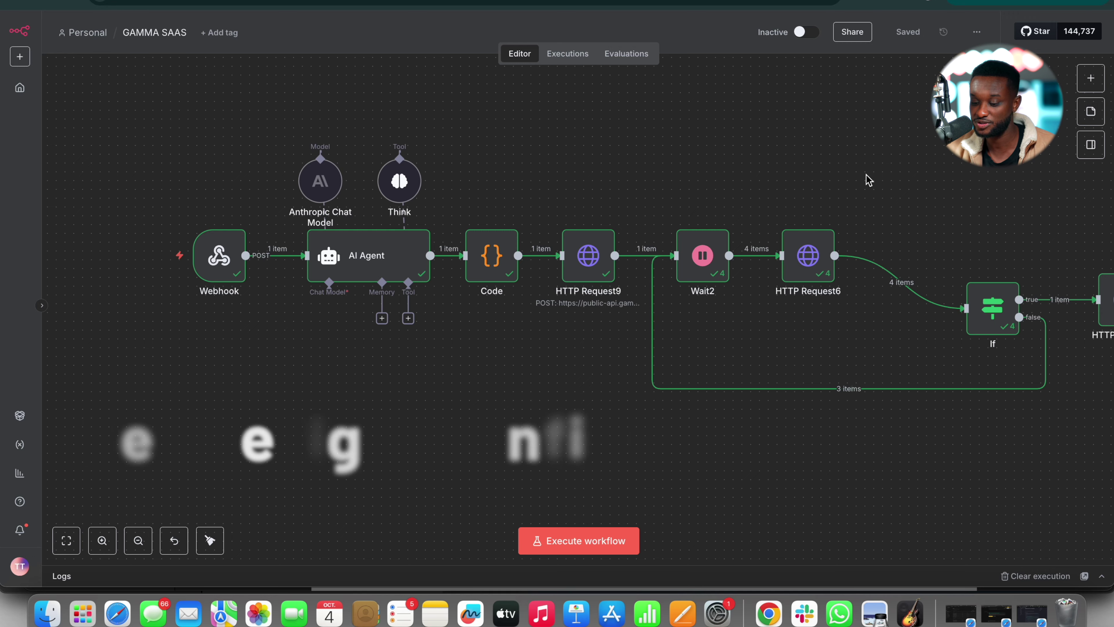
{"action": "scroll", "coordinate": [668, 246], "scroll_direction": "down", "scroll_amount": 2}
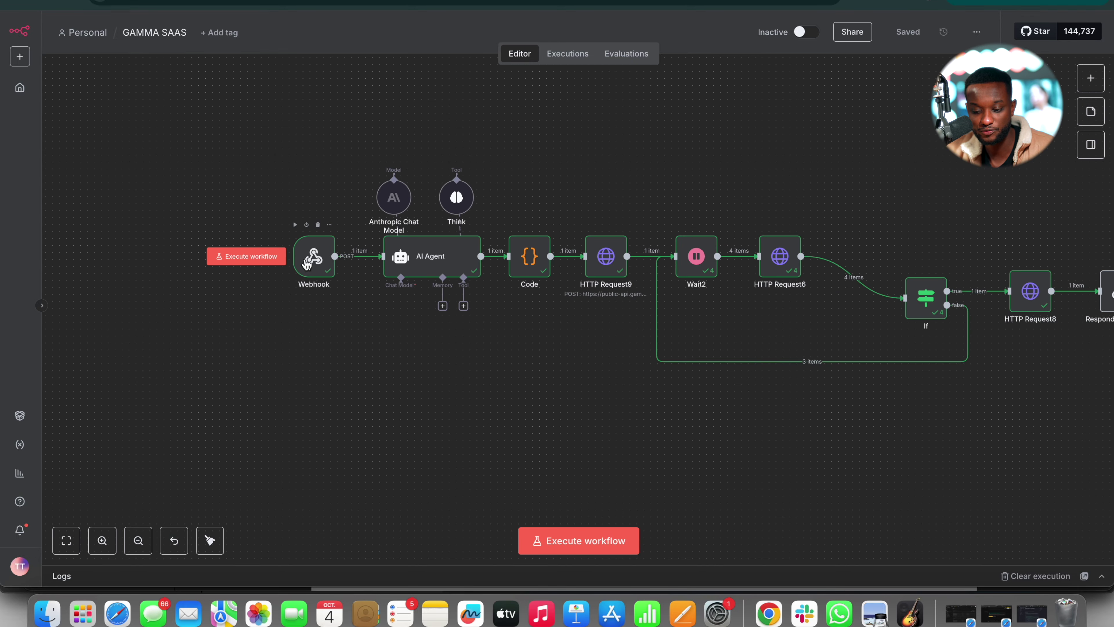
Move the Webhook node slightly farther from the AI Agent node on the canvas
{"action": "left_click_drag", "start_coordinate": [305, 261], "coordinate": [284, 259]}
{"action": "scroll", "coordinate": [484, 259], "scroll_direction": "up", "scroll_amount": 3}
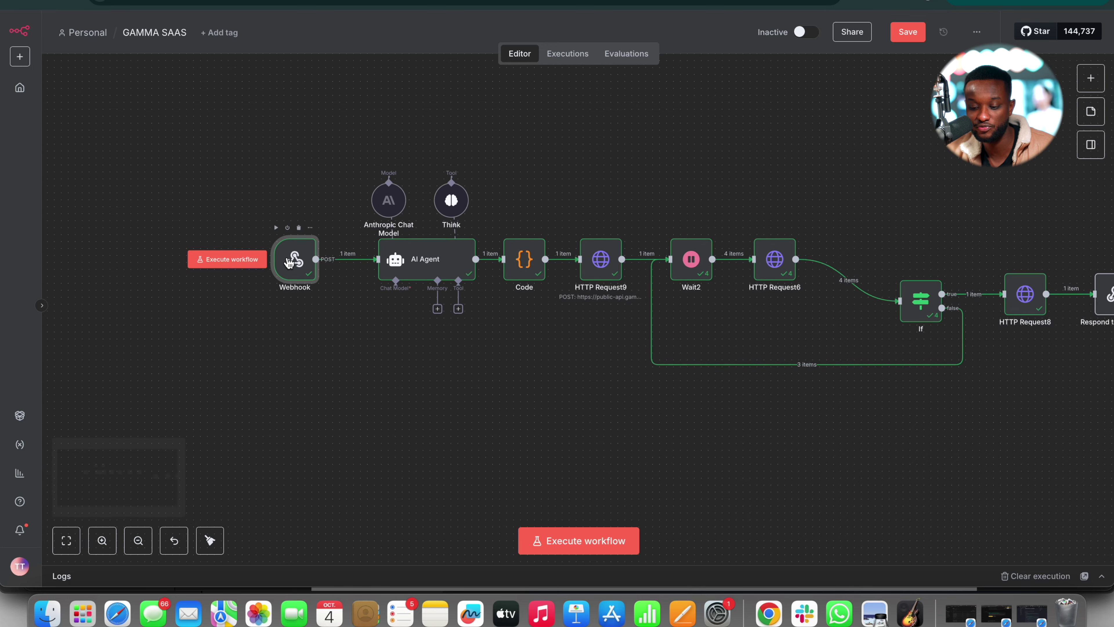
{"action": "scroll", "coordinate": [483, 259], "scroll_direction": "up", "scroll_amount": 3}
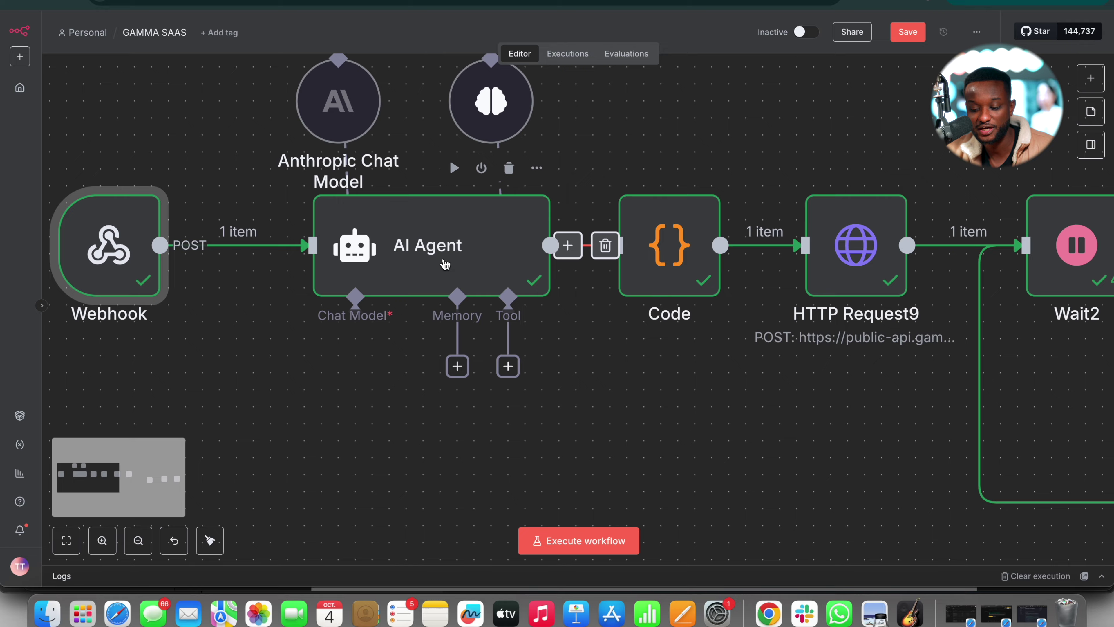
Browse the AI category of available nodes to find the AI Agent entry
{"action": "left_click", "coordinate": [1091, 77]}
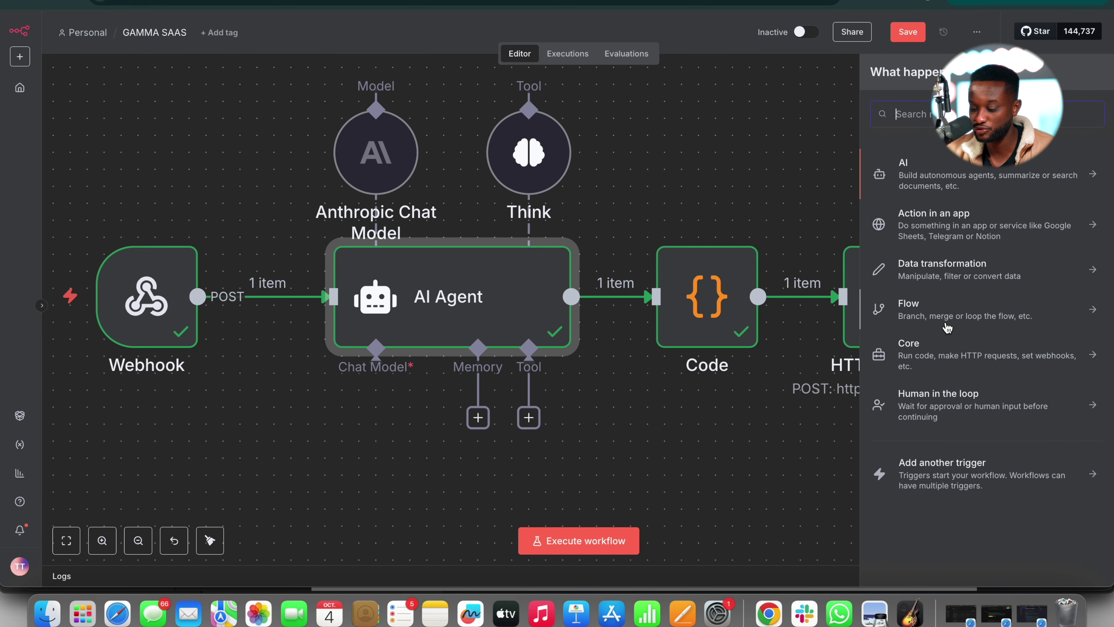
{"action": "left_click", "coordinate": [1005, 183]}
{"action": "scroll", "coordinate": [873, 334], "scroll_direction": "down", "scroll_amount": 2}
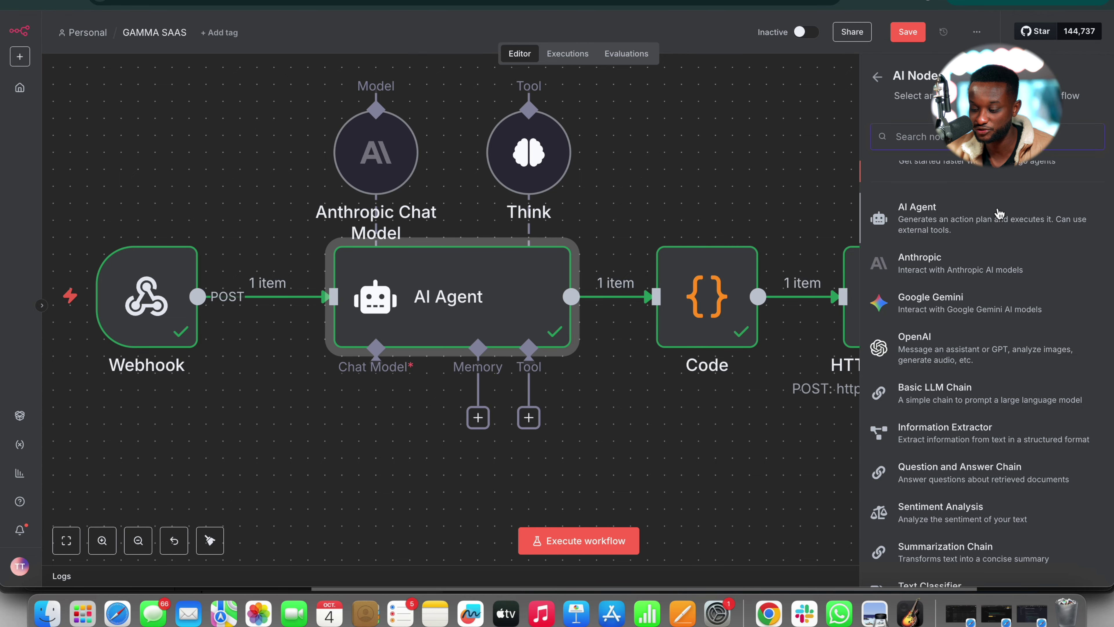
Inspect the AI Agent node's user prompt expression and the prompt field in the Webhook's incoming body data
{"action": "double_click", "coordinate": [460, 306]}
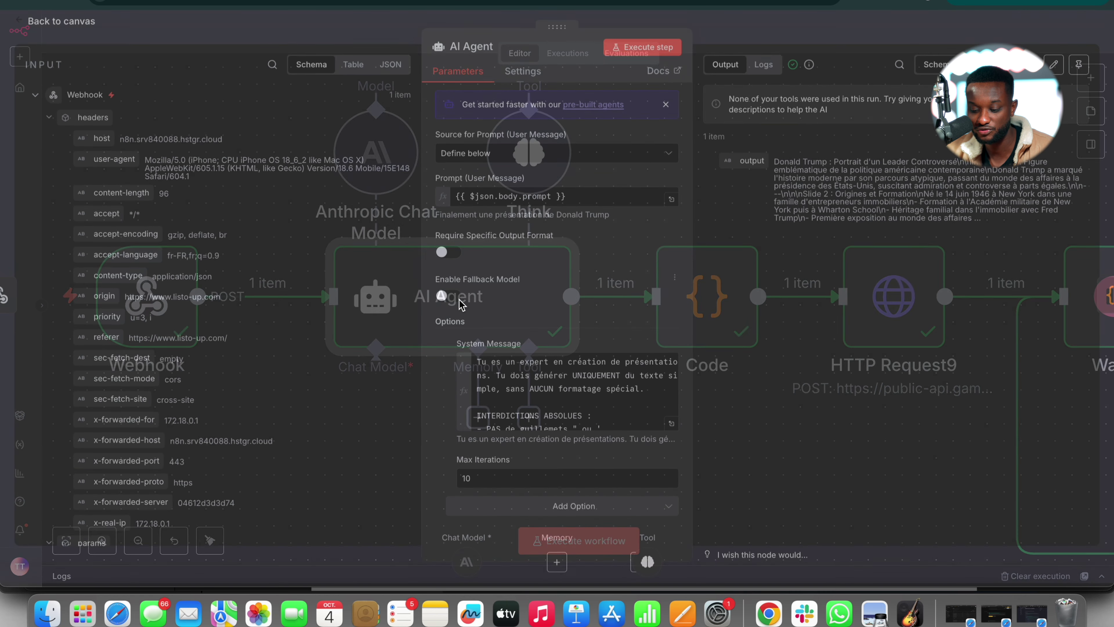
{"action": "left_click", "coordinate": [605, 204]}
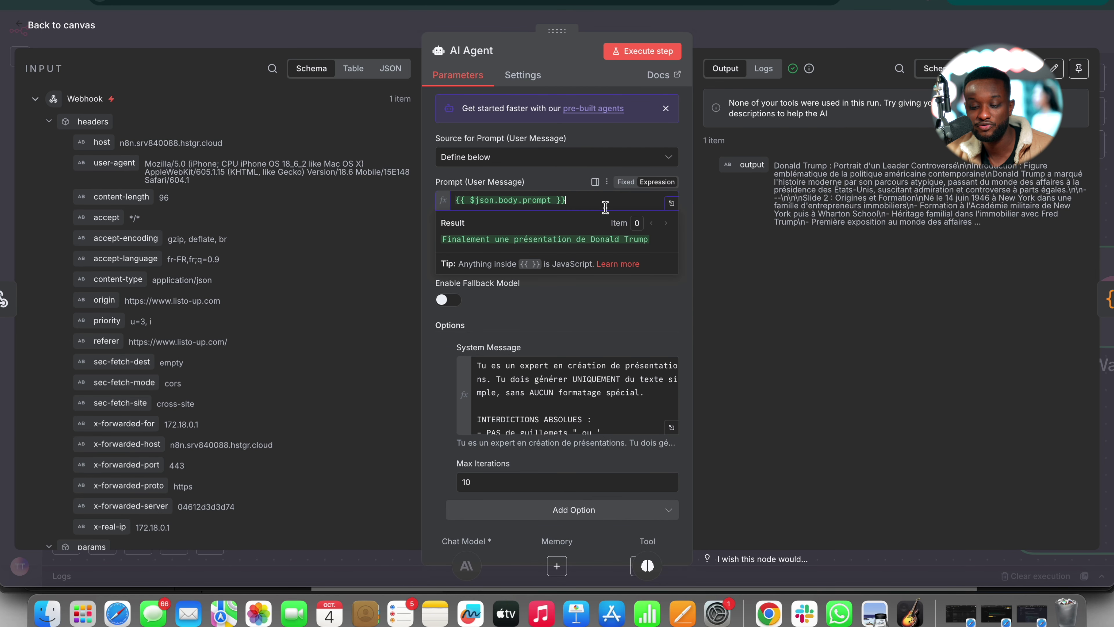
{"action": "scroll", "coordinate": [275, 407], "scroll_direction": "down", "scroll_amount": 2}
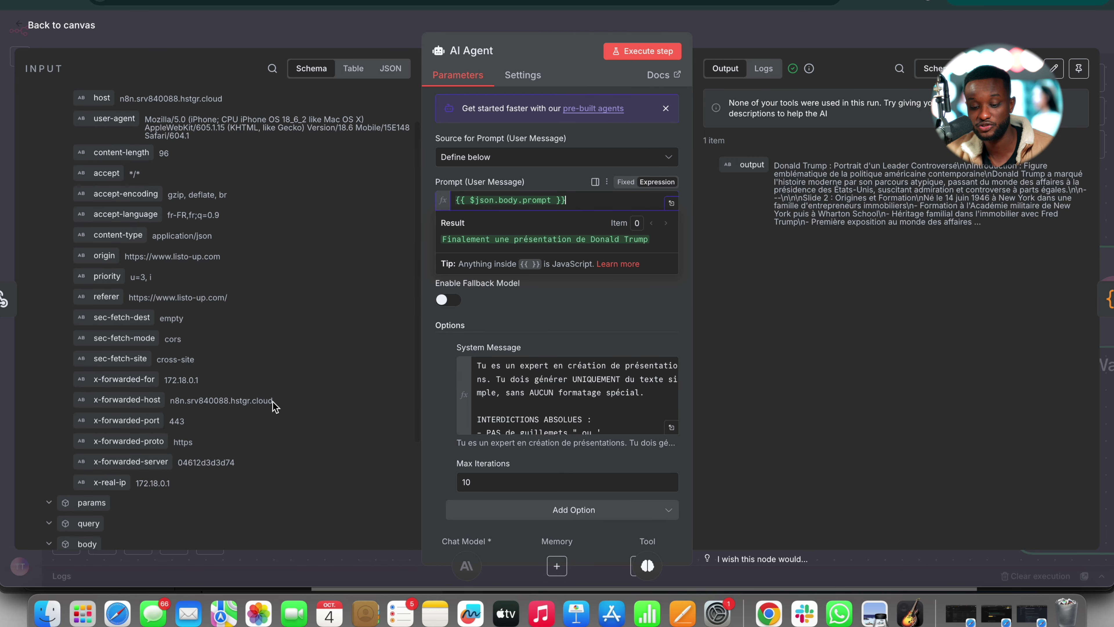
{"action": "scroll", "coordinate": [275, 406], "scroll_direction": "down", "scroll_amount": 7}
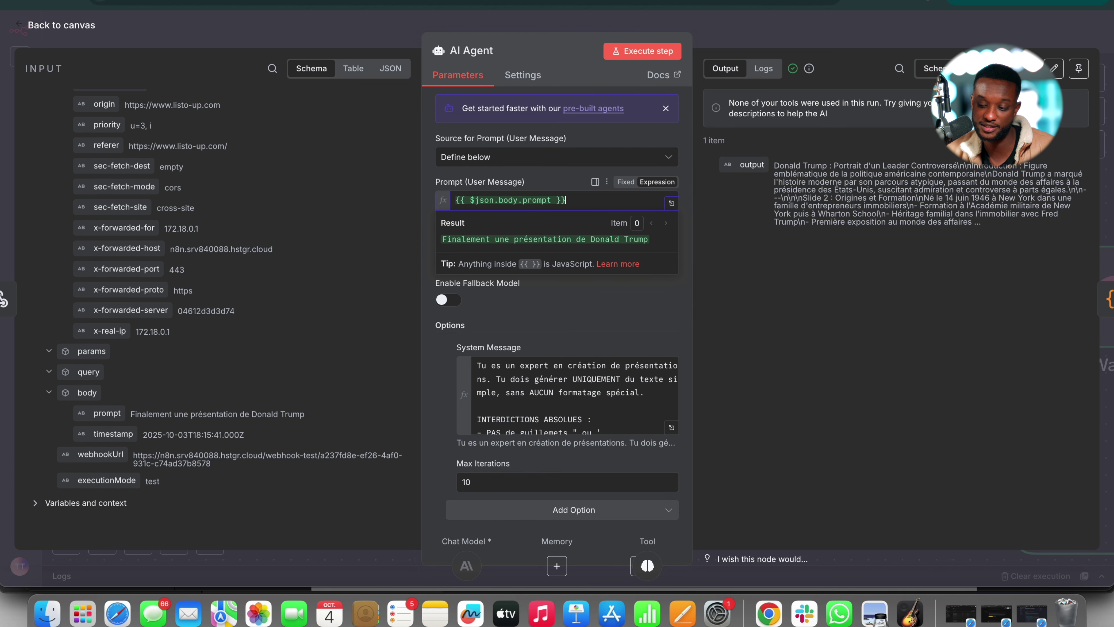
{"action": "left_click", "coordinate": [723, 31]}
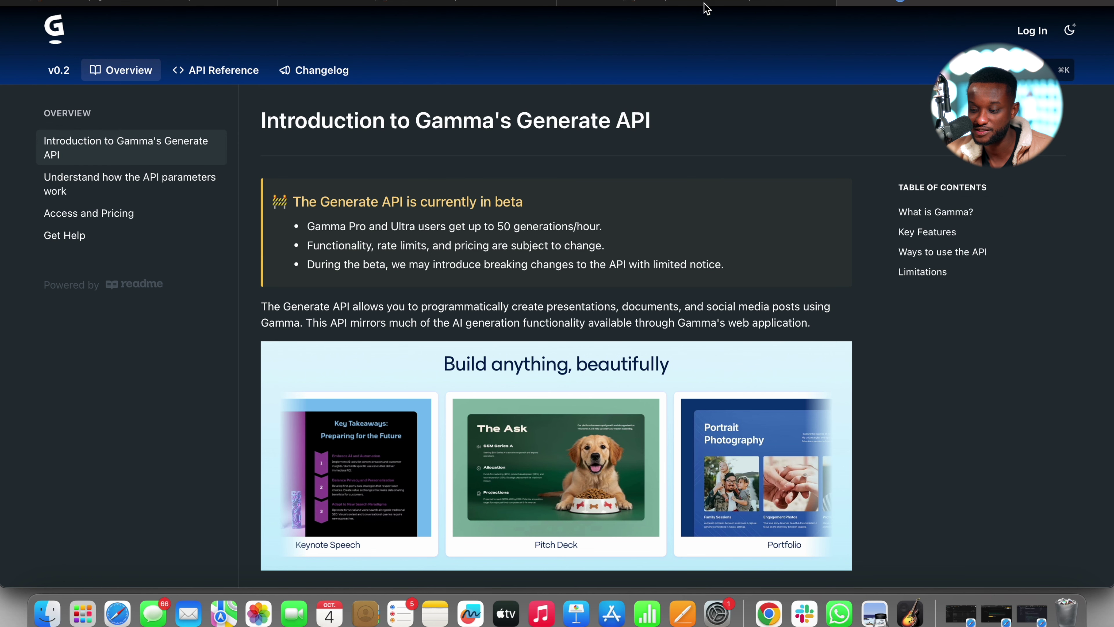
Switch to the Gamma AI web page and activate its "Décrivez votre vision" prompt field
{"action": "left_click", "coordinate": [704, 4]}
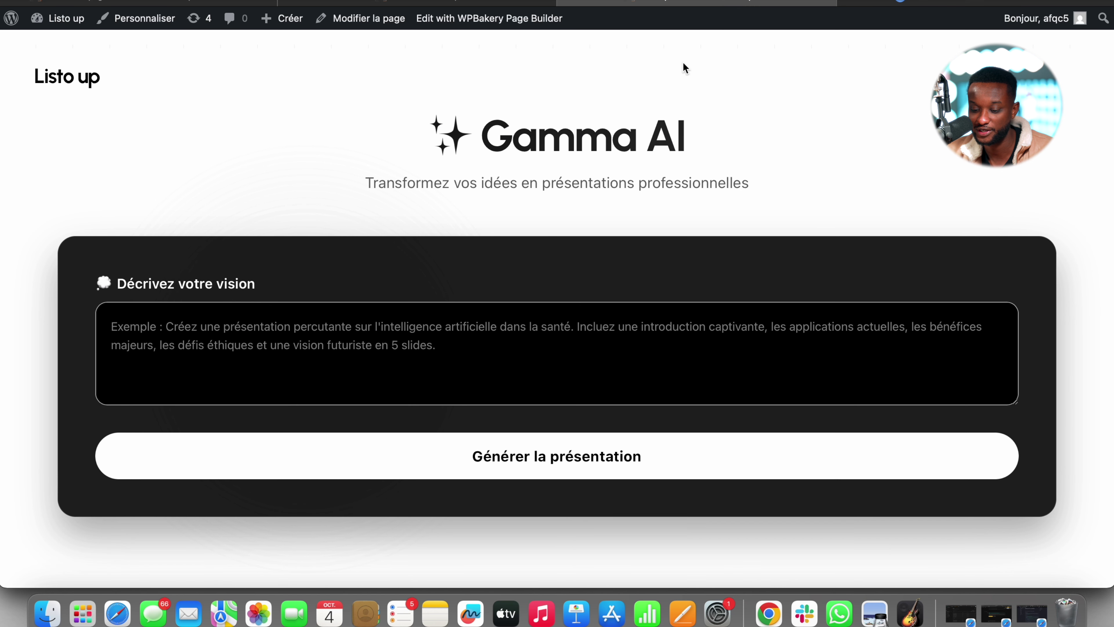
{"action": "left_click", "coordinate": [411, 391]}
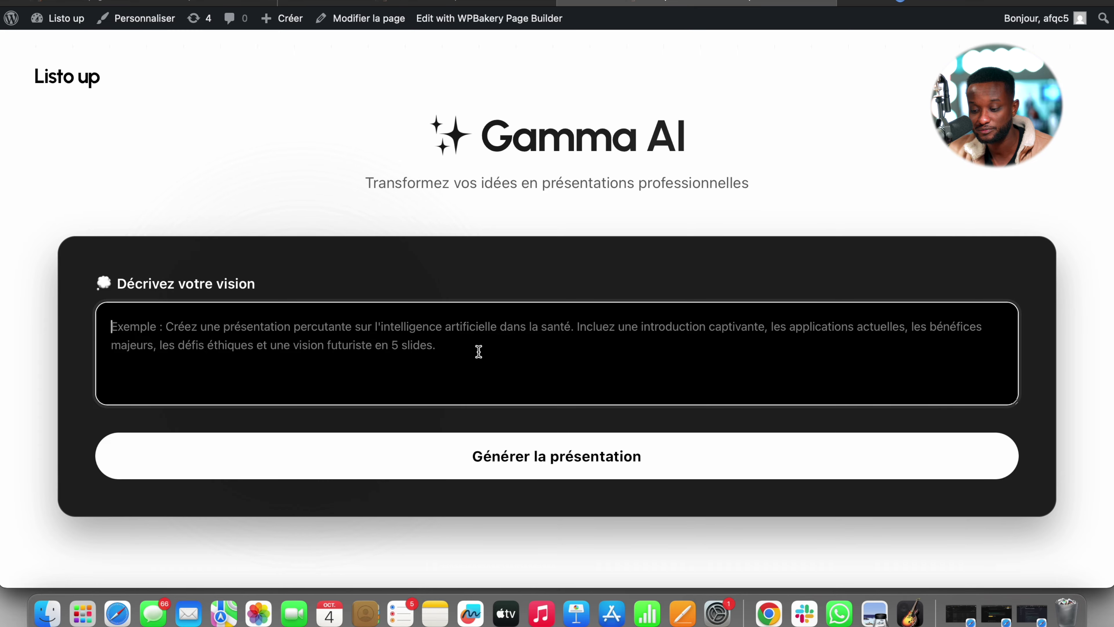
{"action": "type", "text": "J'ai besoin d'un design d'un site web de cannelet propre et beau."}
Return to the n8n workflow, open the HTTP Request9 node and slightly narrow its parameters pane to inspect the Send Headers setting
{"action": "key", "text": "ctrl+Right"}
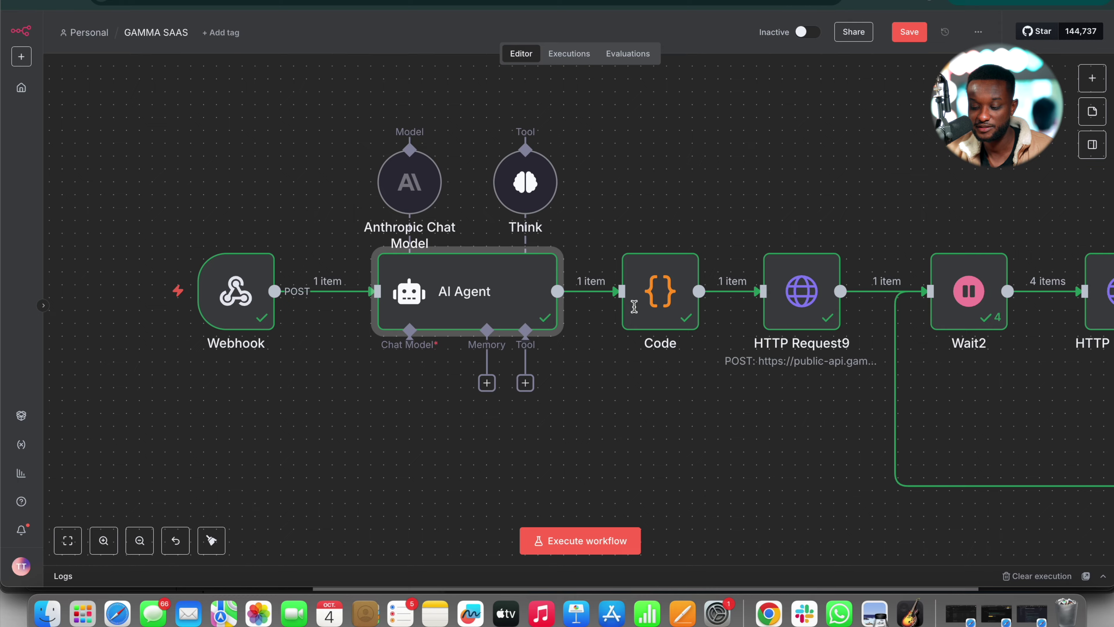
{"action": "scroll", "coordinate": [634, 307], "scroll_direction": "right", "scroll_amount": 10}
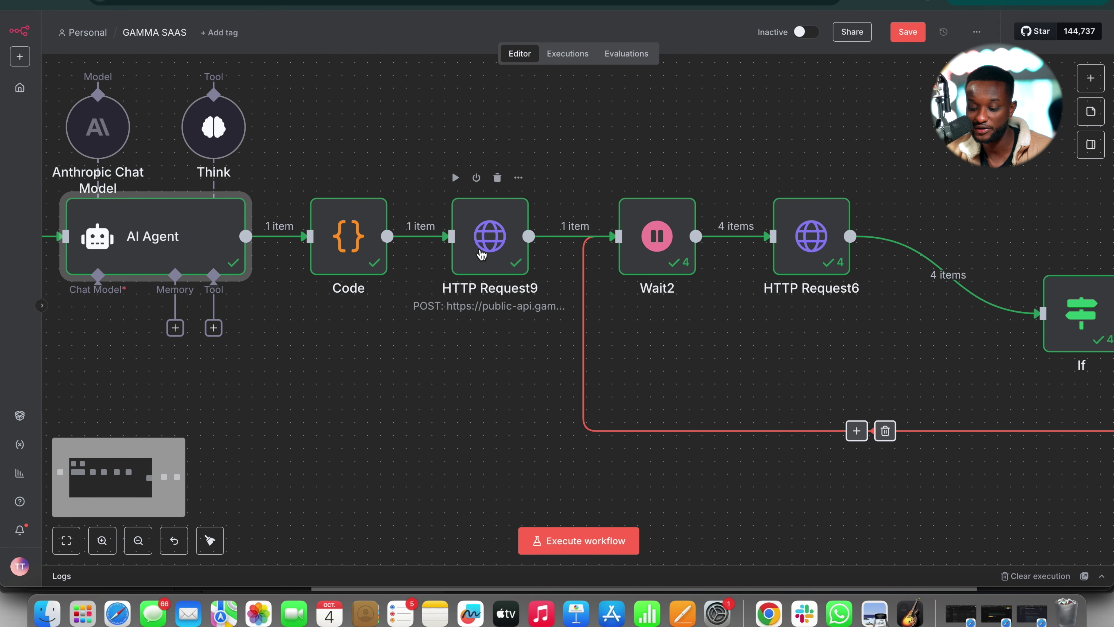
{"action": "double_click", "coordinate": [482, 254]}
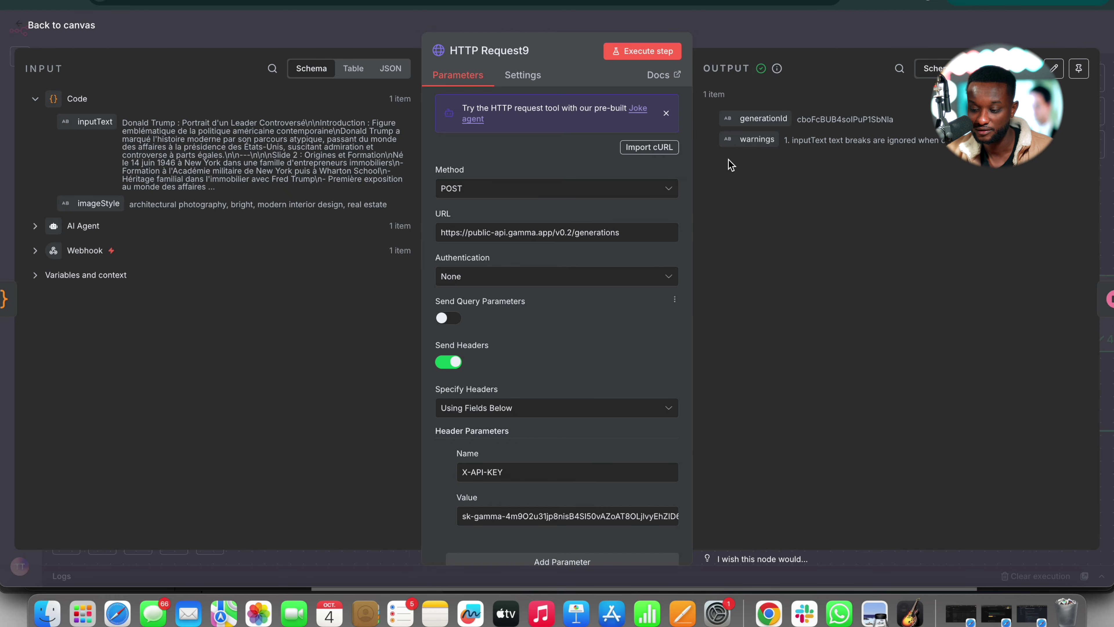
{"action": "left_click_drag", "start_coordinate": [691, 140], "coordinate": [659, 141]}
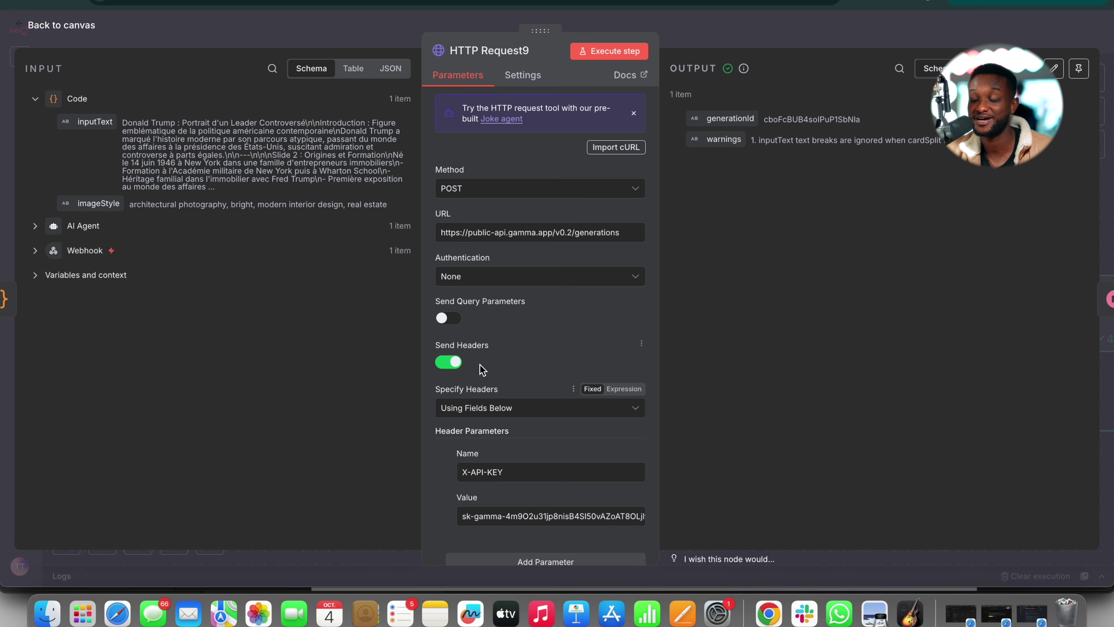
{"action": "mouse_move", "coordinate": [495, 347]}
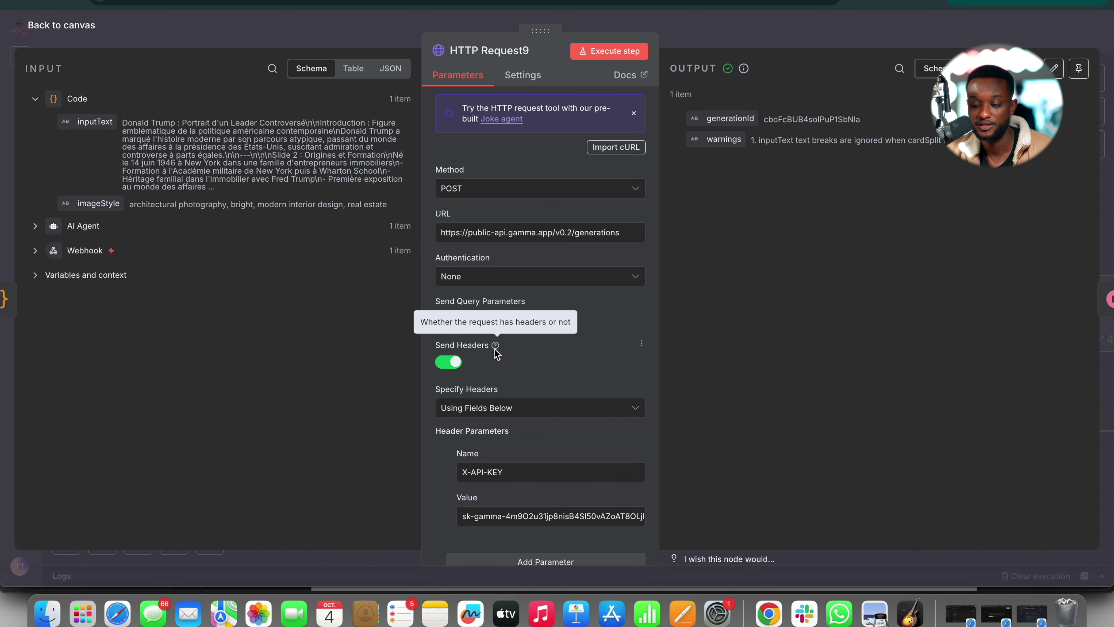
Search Google for "gamma ai" in a new browser tab and open the gamma.app result
{"action": "key", "text": "ctrl+Left"}
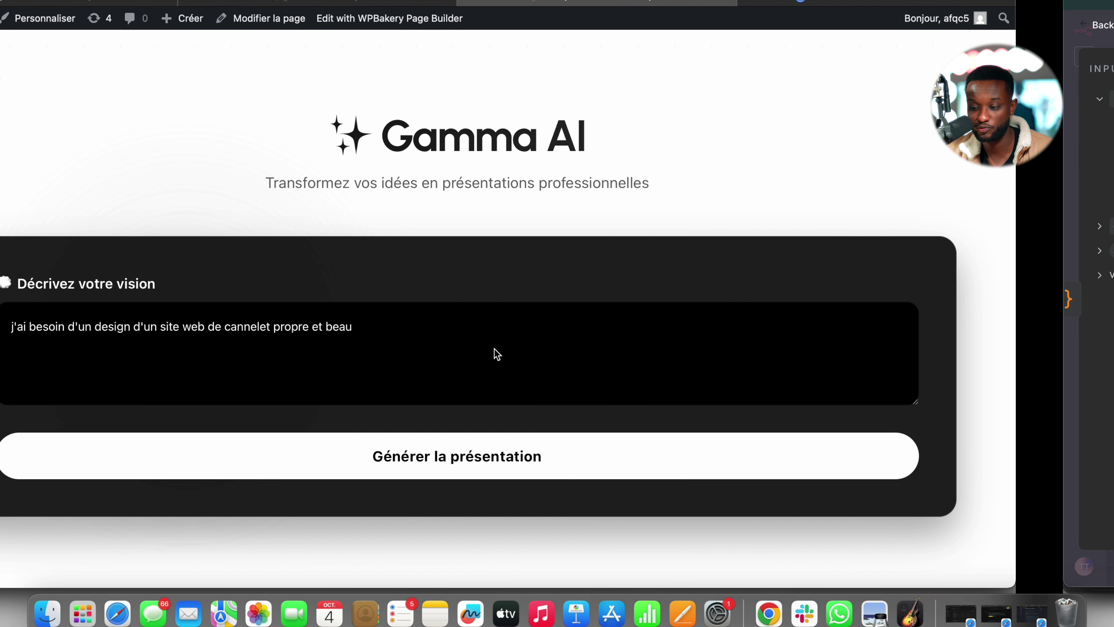
{"action": "left_click", "coordinate": [920, 2]}
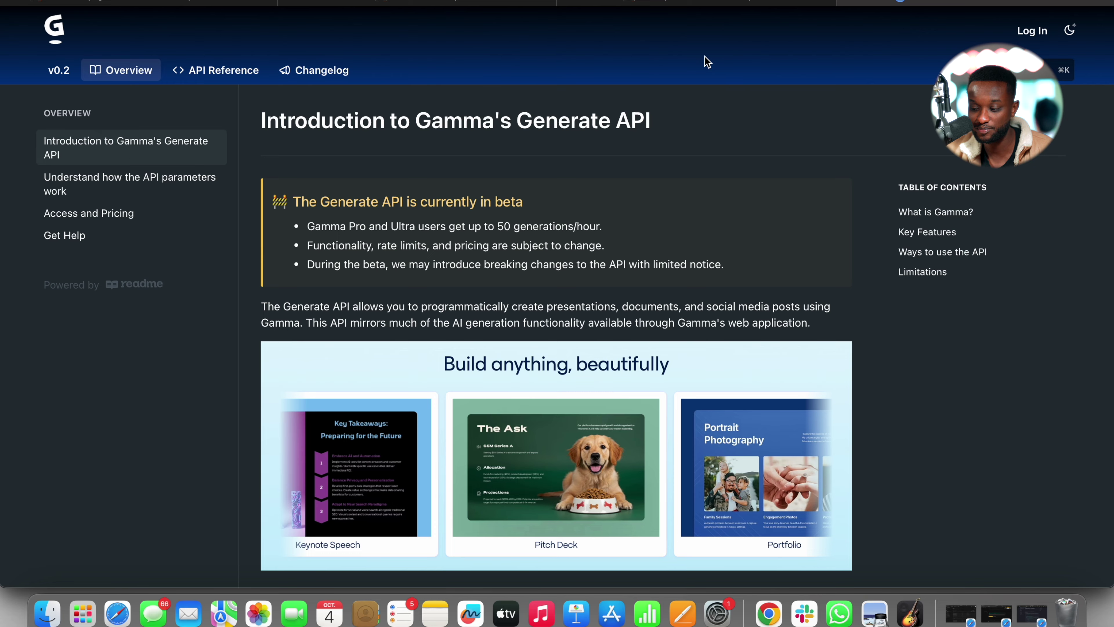
{"action": "key", "text": "super+t"}
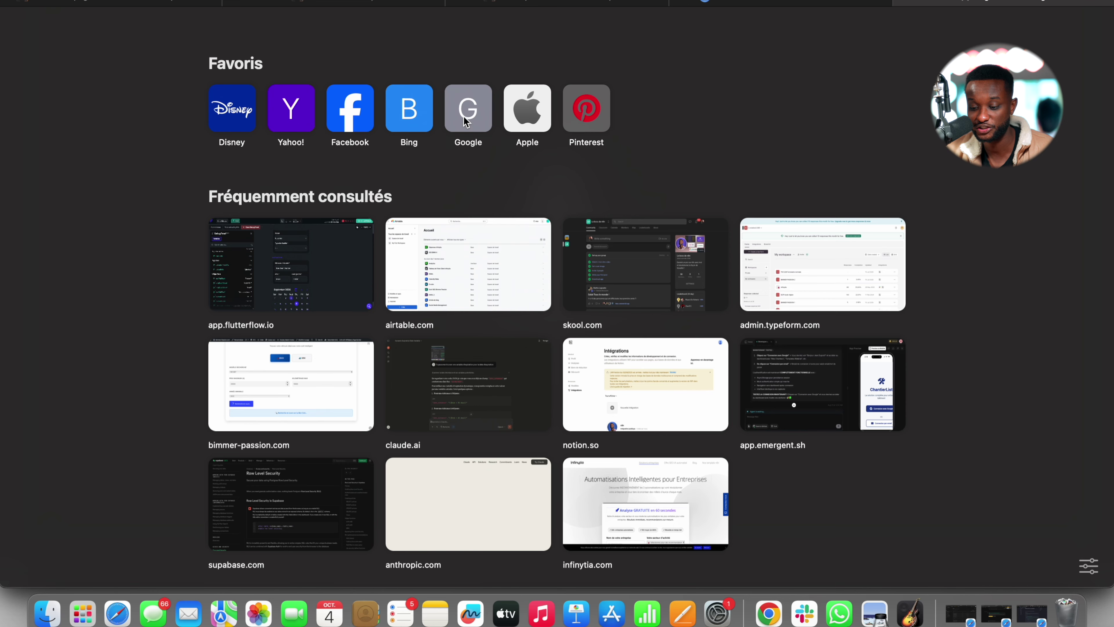
{"action": "left_click", "coordinate": [467, 107]}
{"action": "type", "text": "gamm"}
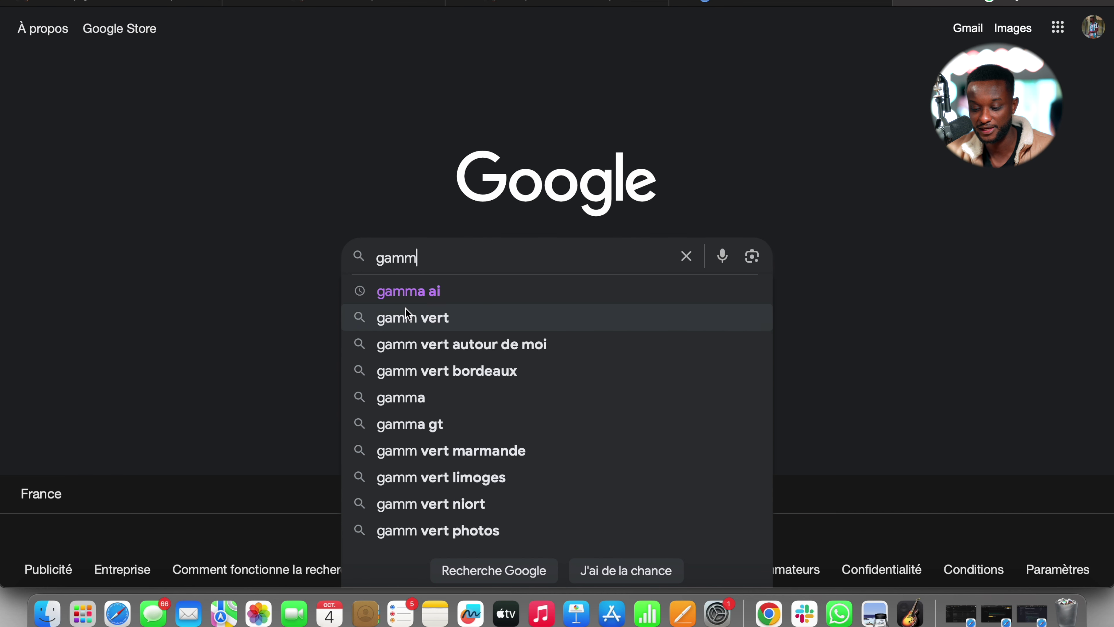
{"action": "left_click", "coordinate": [415, 296]}
{"action": "scroll", "coordinate": [349, 268], "scroll_direction": "down", "scroll_amount": 7}
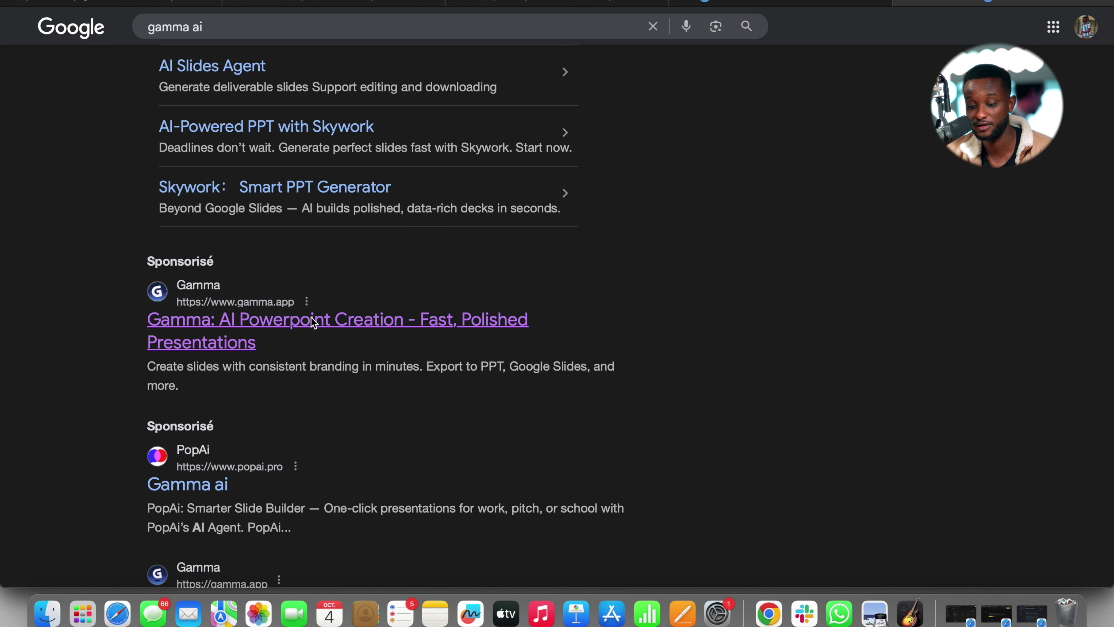
{"action": "left_click", "coordinate": [313, 323]}
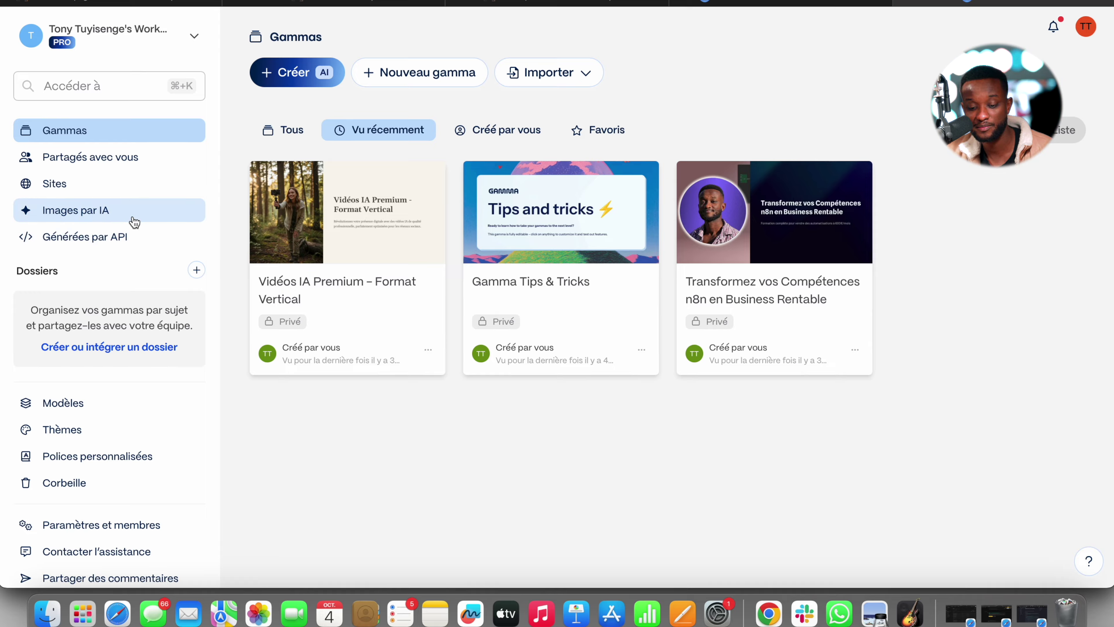
Browse the presentations under "Générées par API" in the Gamma workspace
{"action": "scroll", "coordinate": [136, 222], "scroll_direction": "down", "scroll_amount": 1}
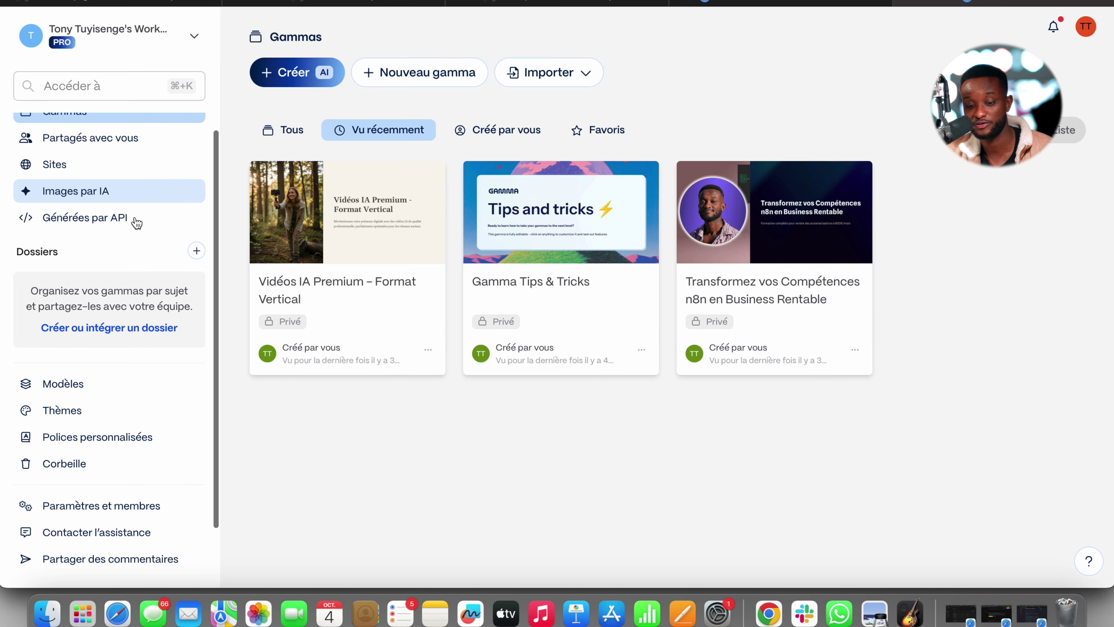
{"action": "left_click", "coordinate": [107, 223]}
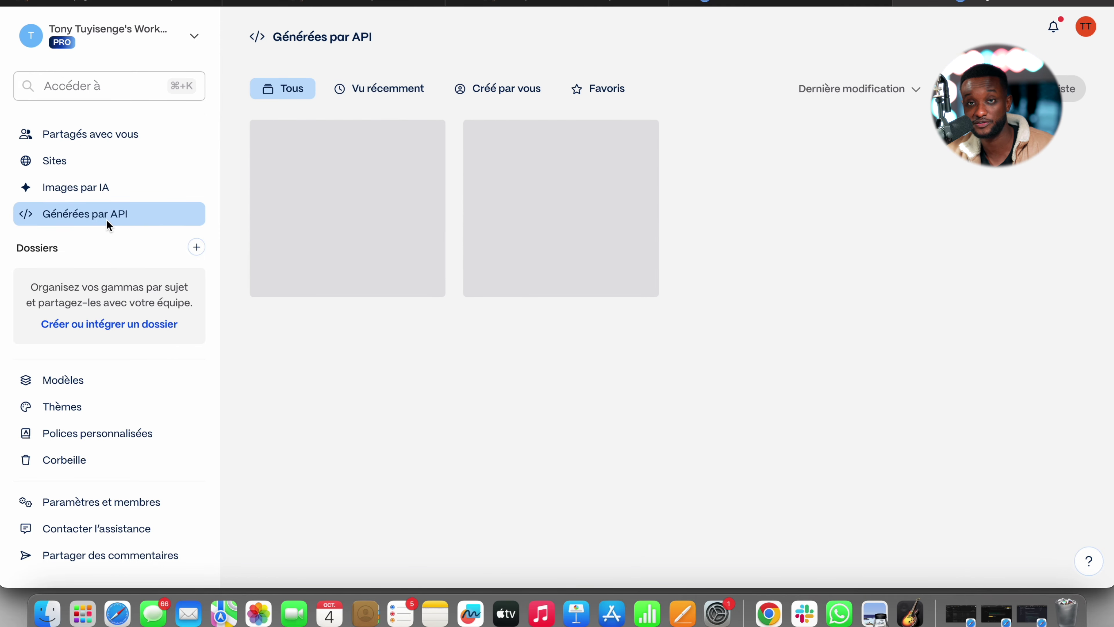
{"action": "scroll", "coordinate": [276, 272], "scroll_direction": "down", "scroll_amount": 3}
{"action": "scroll", "coordinate": [276, 272], "scroll_direction": "down", "scroll_amount": 10}
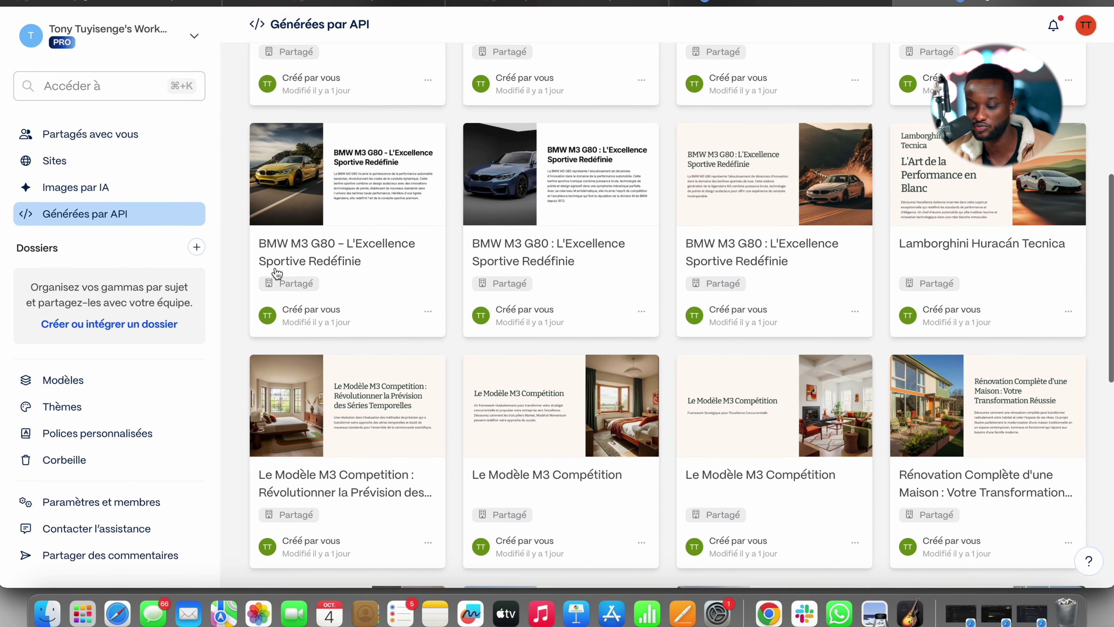
Display the "Clés API" page in the Gamma workspace's "Paramètres et membres" settings
{"action": "scroll", "coordinate": [154, 370], "scroll_direction": "down", "scroll_amount": 3}
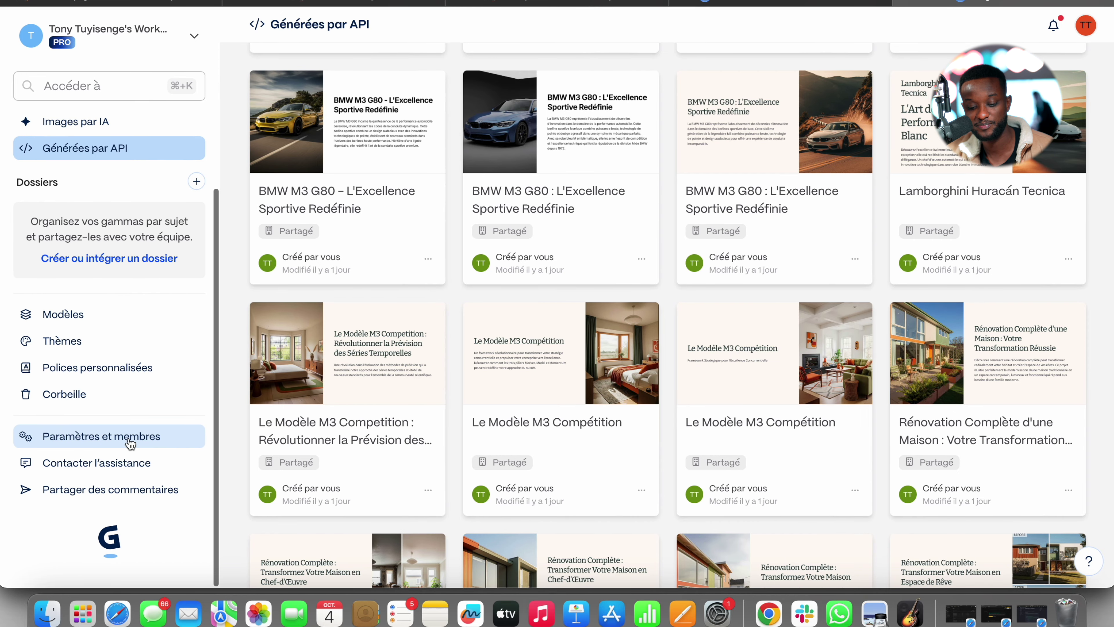
{"action": "left_click", "coordinate": [129, 441]}
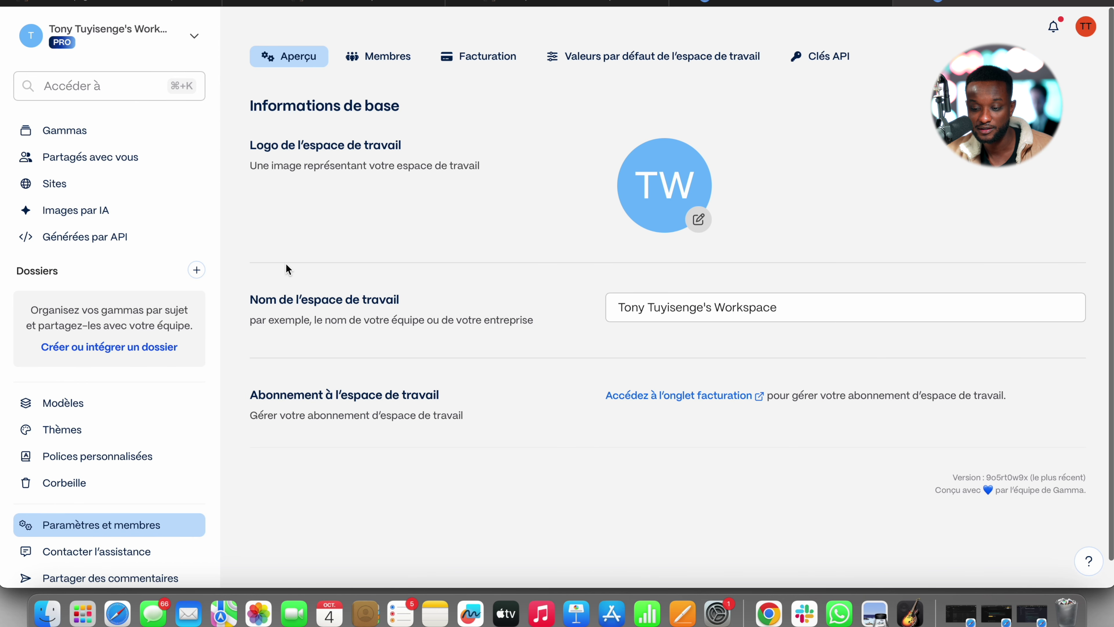
{"action": "left_click", "coordinate": [814, 59]}
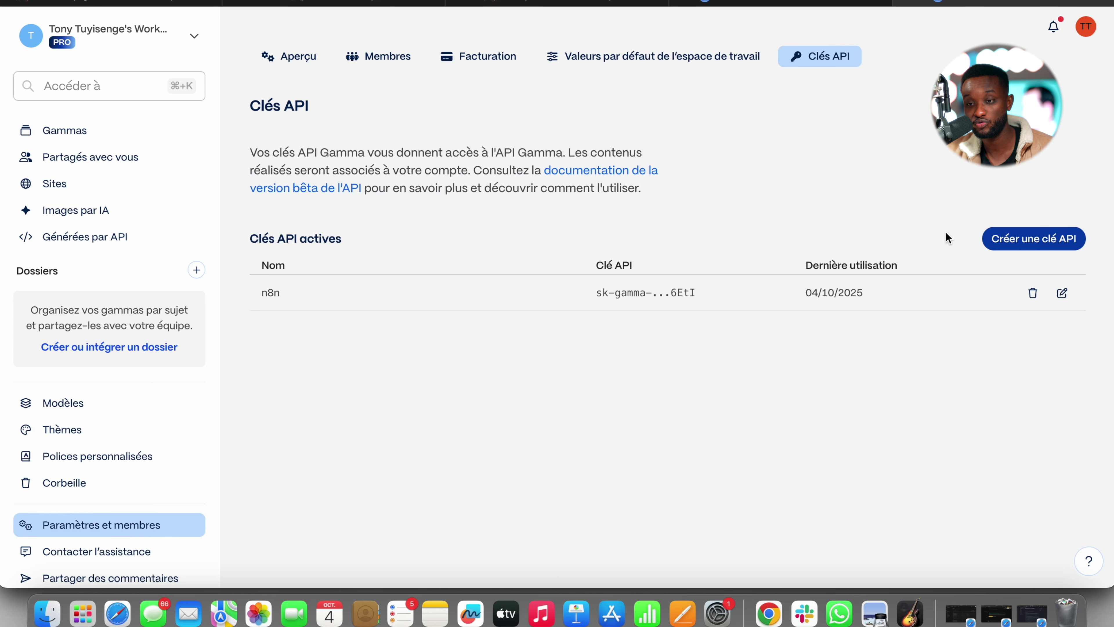
Back in n8n, examine HTTP Request9's X-API-KEY header and its full JSON body expression
{"action": "key", "text": "ctrl+Right"}
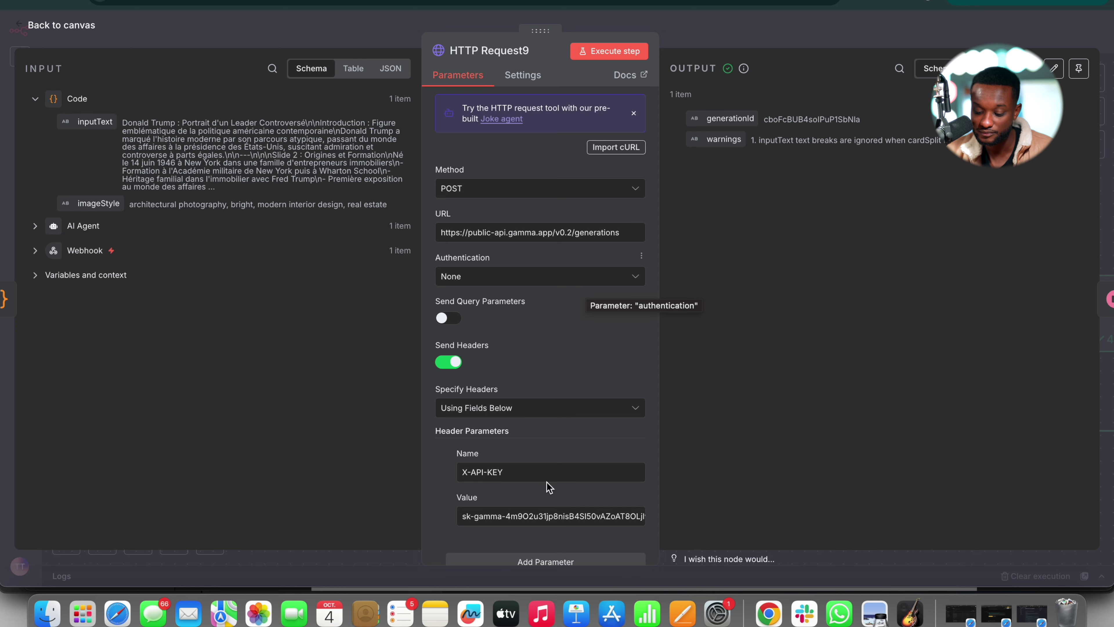
{"action": "scroll", "coordinate": [516, 556], "scroll_direction": "down", "scroll_amount": 3}
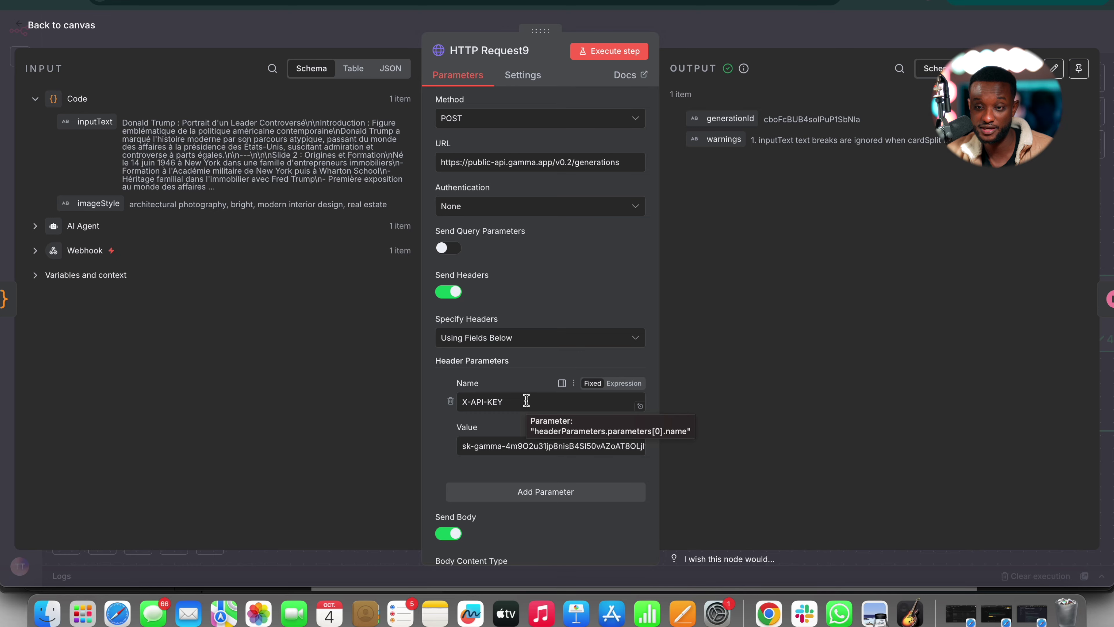
{"action": "scroll", "coordinate": [526, 400], "scroll_direction": "down", "scroll_amount": 5}
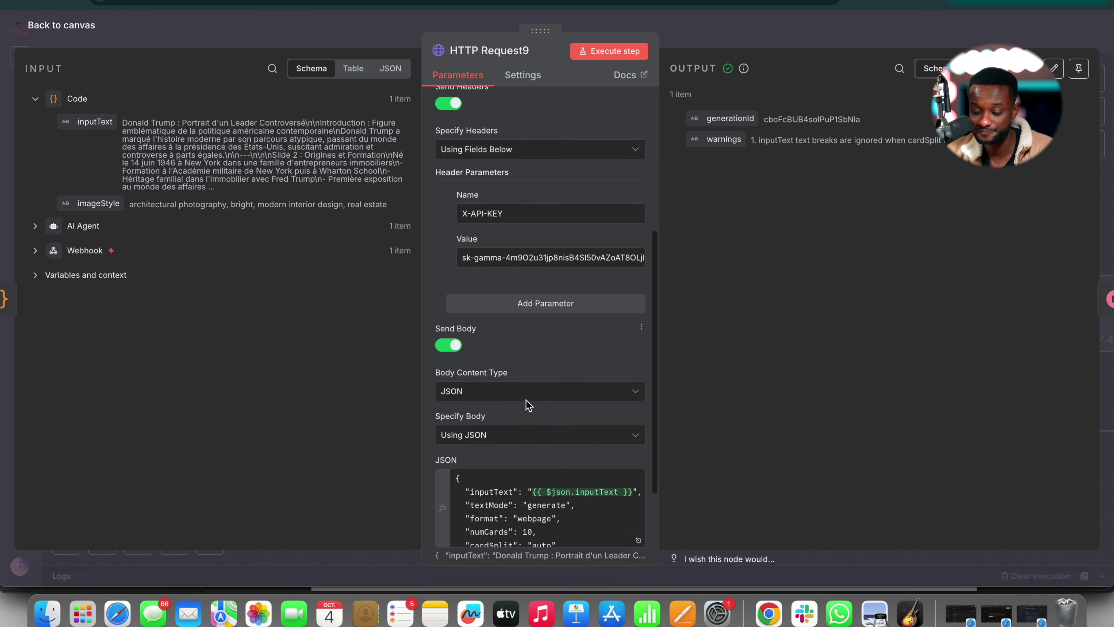
{"action": "scroll", "coordinate": [529, 405], "scroll_direction": "down", "scroll_amount": 3}
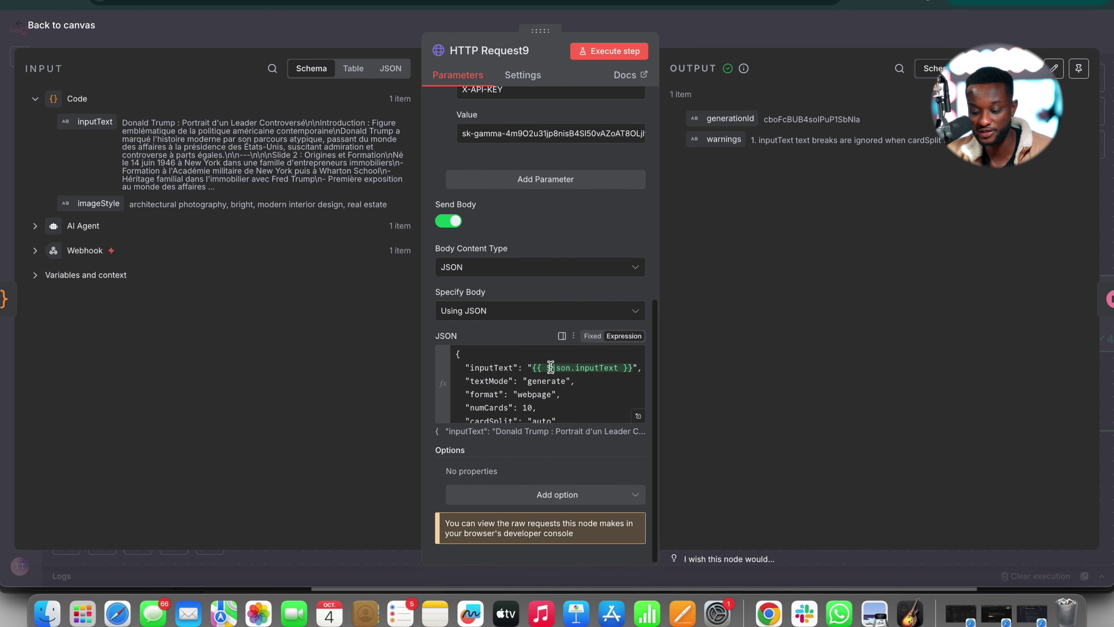
{"action": "left_click", "coordinate": [637, 416]}
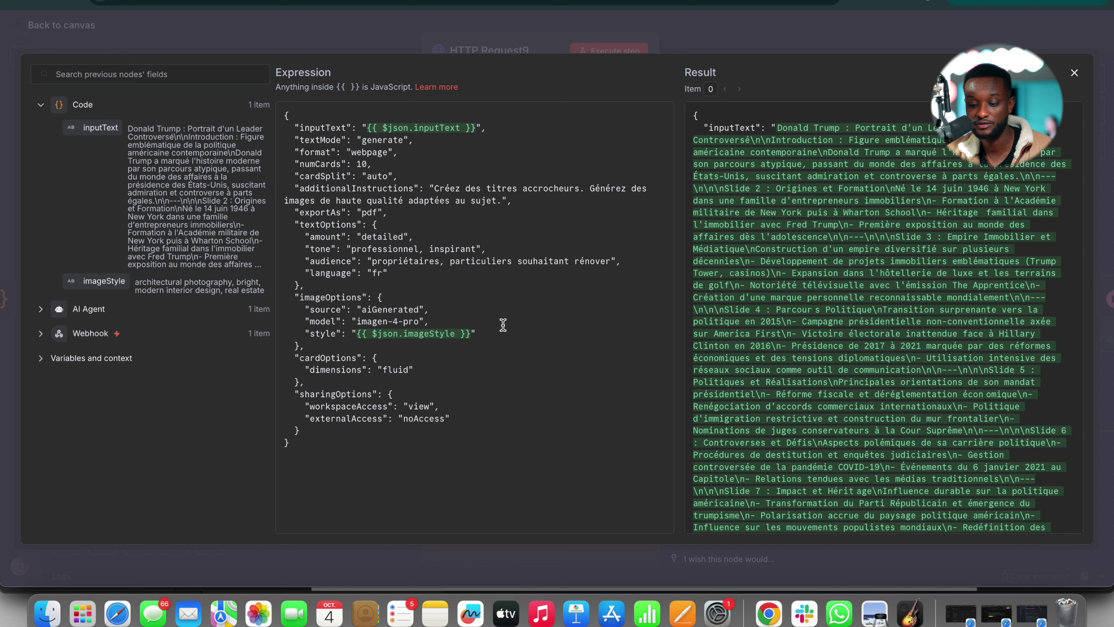
{"action": "key", "text": "super+a"}
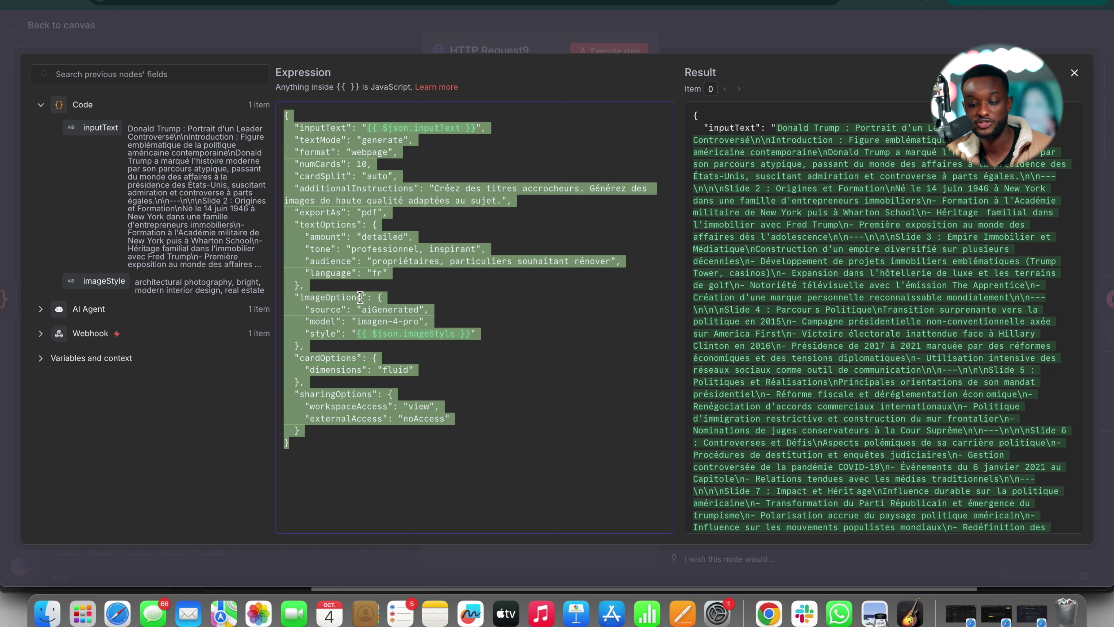
{"action": "left_click", "coordinate": [691, 28]}
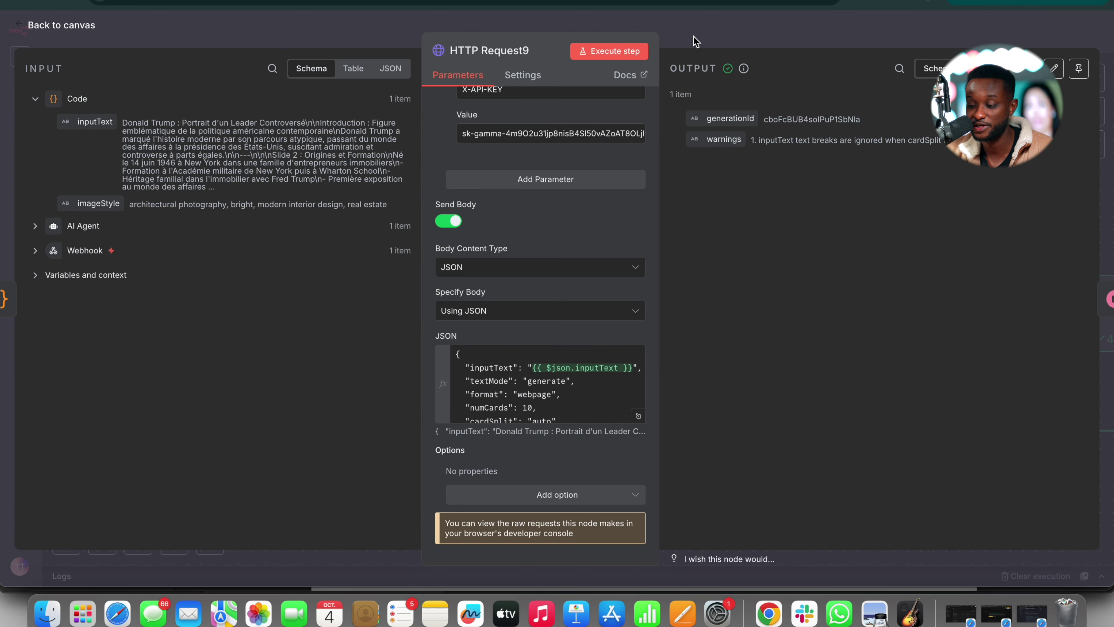
Open Gamma's beta API documentation from the API keys page and examine the sample POST request on how the parameters work
{"action": "key", "text": "ctrl+Left"}
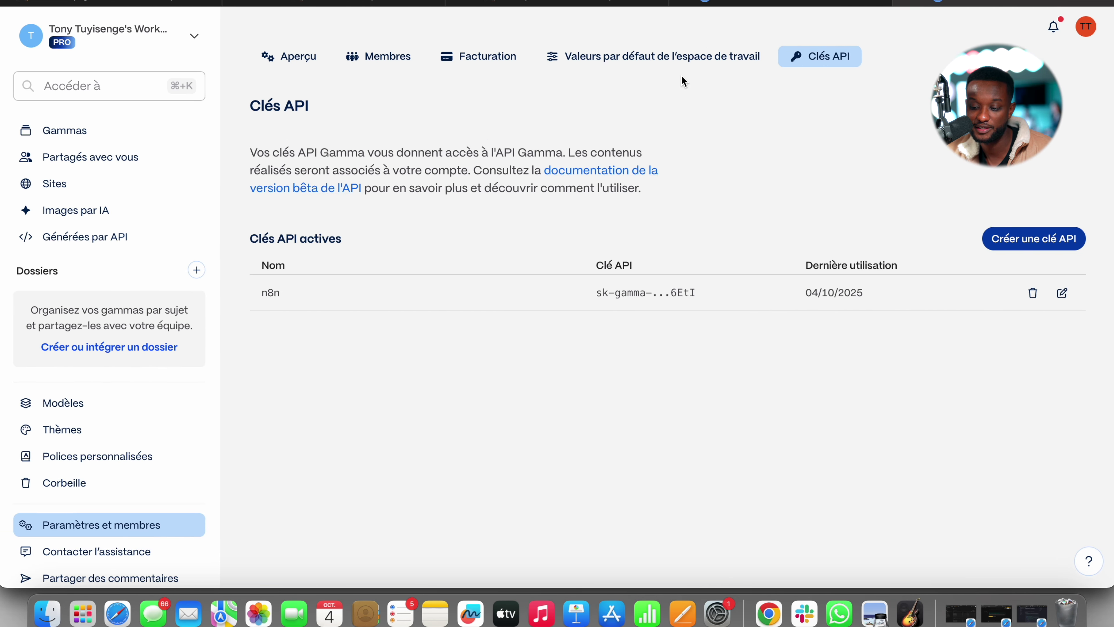
{"action": "left_click", "coordinate": [598, 172]}
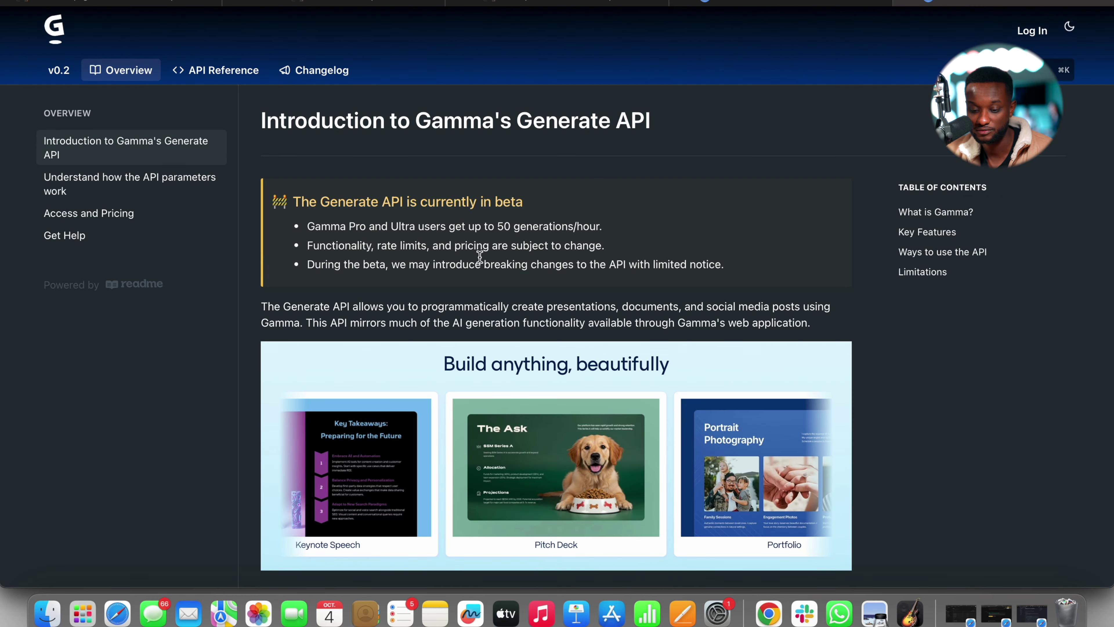
{"action": "left_click", "coordinate": [167, 190]}
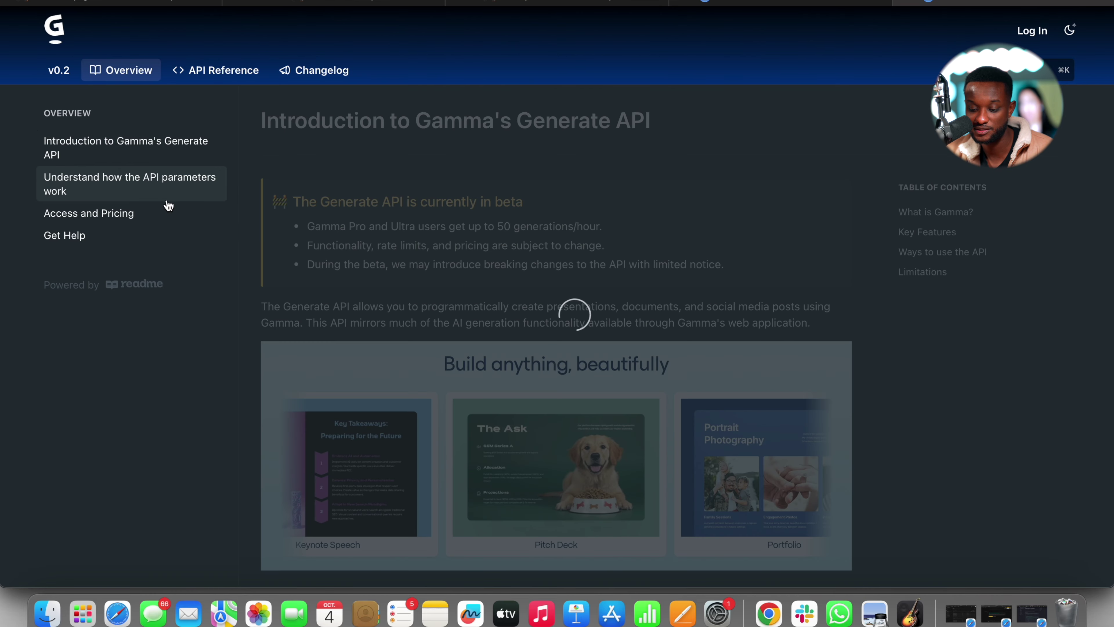
{"action": "scroll", "coordinate": [580, 353], "scroll_direction": "down", "scroll_amount": 6}
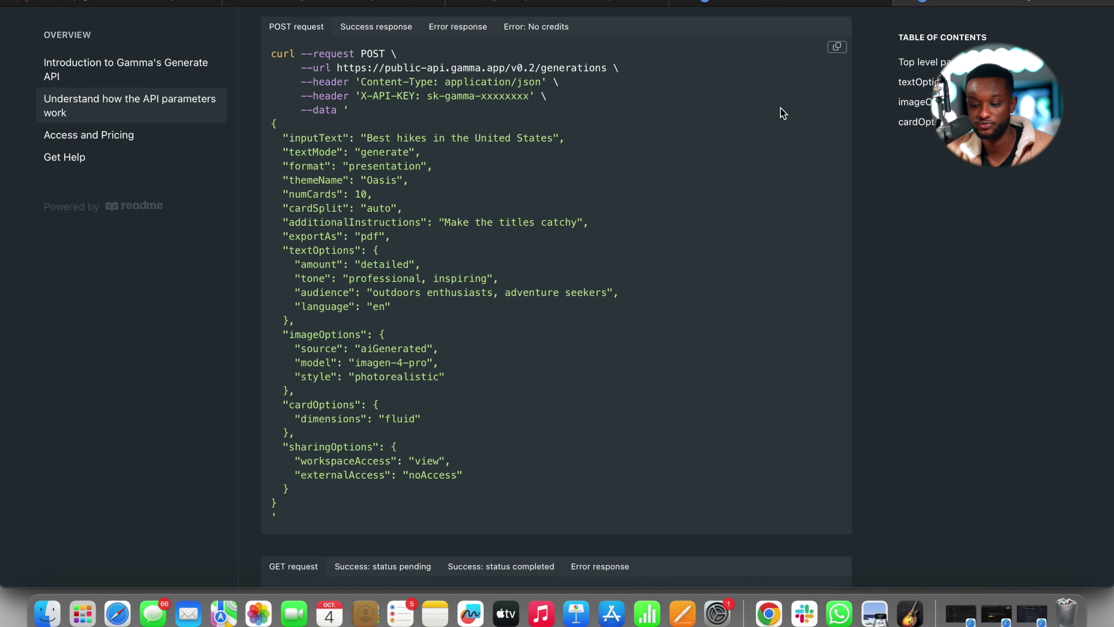
{"action": "scroll", "coordinate": [461, 284], "scroll_direction": "up", "scroll_amount": 2}
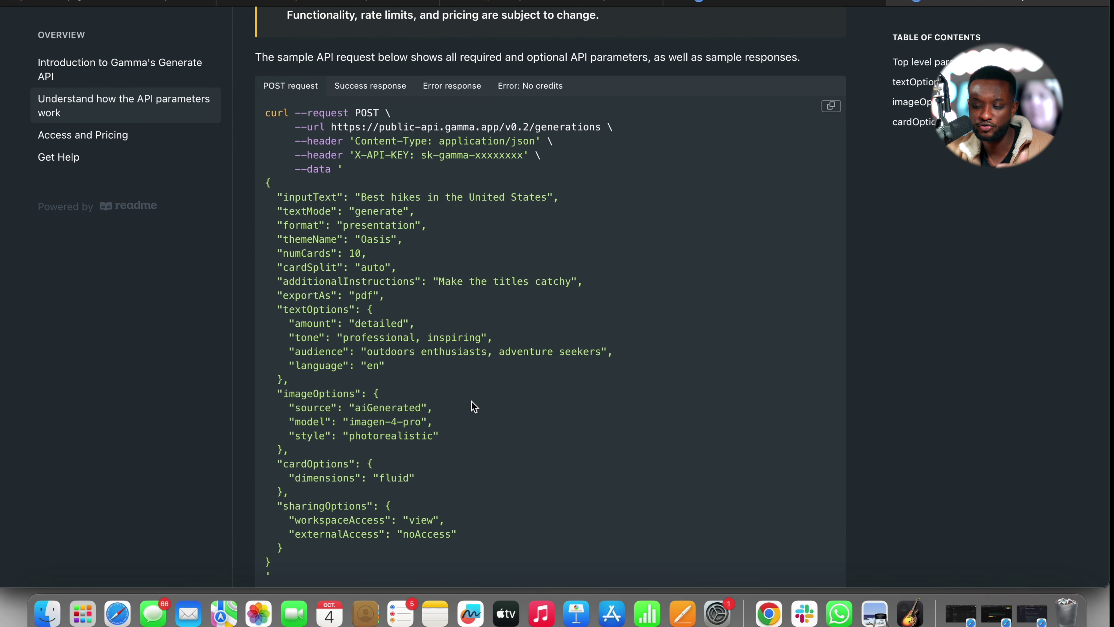
Switch to n8n and examine HTTP Request9's expanded JSON body, particularly the format and slide options, against the documentation sample
{"action": "key", "text": "ctrl+Right"}
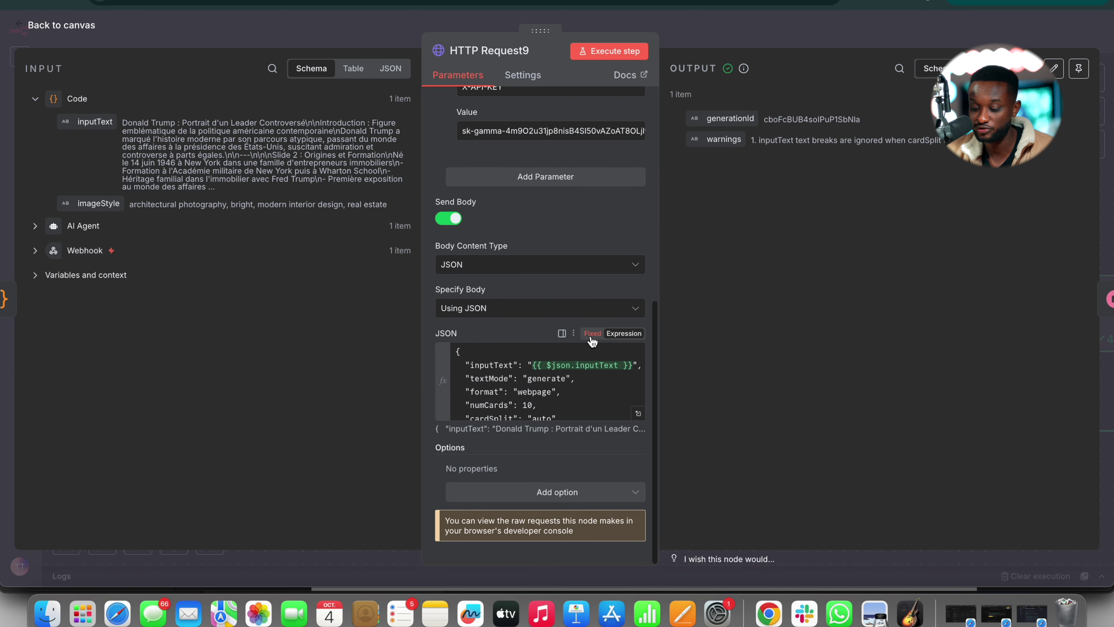
{"action": "scroll", "coordinate": [592, 387], "scroll_direction": "down", "scroll_amount": 2}
{"action": "scroll", "coordinate": [597, 399], "scroll_direction": "down", "scroll_amount": 2}
{"action": "left_click", "coordinate": [638, 413]}
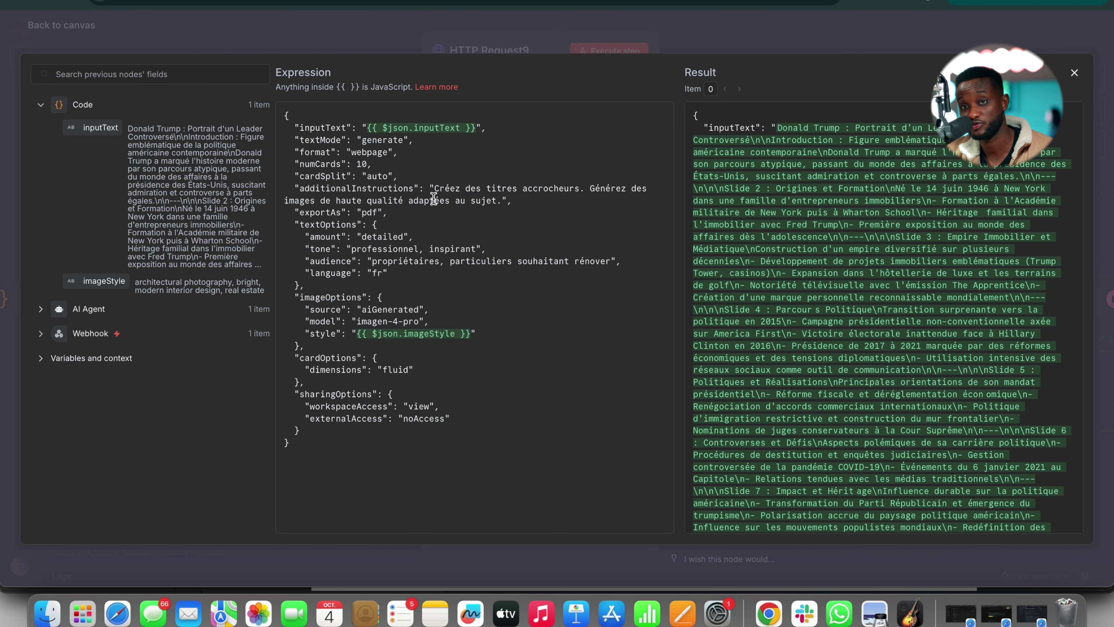
{"action": "scroll", "coordinate": [356, 154], "scroll_direction": "up", "scroll_amount": 3}
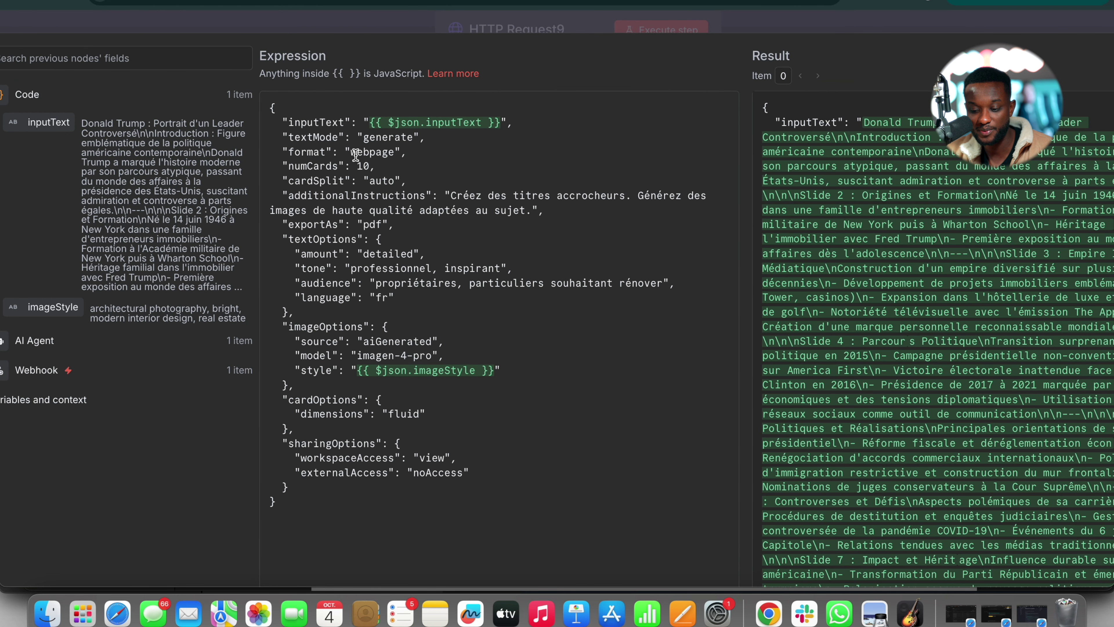
{"action": "scroll", "coordinate": [376, 159], "scroll_direction": "down", "scroll_amount": 3}
Recheck the sample request in Gamma's documentation and switch to Finder to show the Téléchargements folder
{"action": "key", "text": "ctrl+Left"}
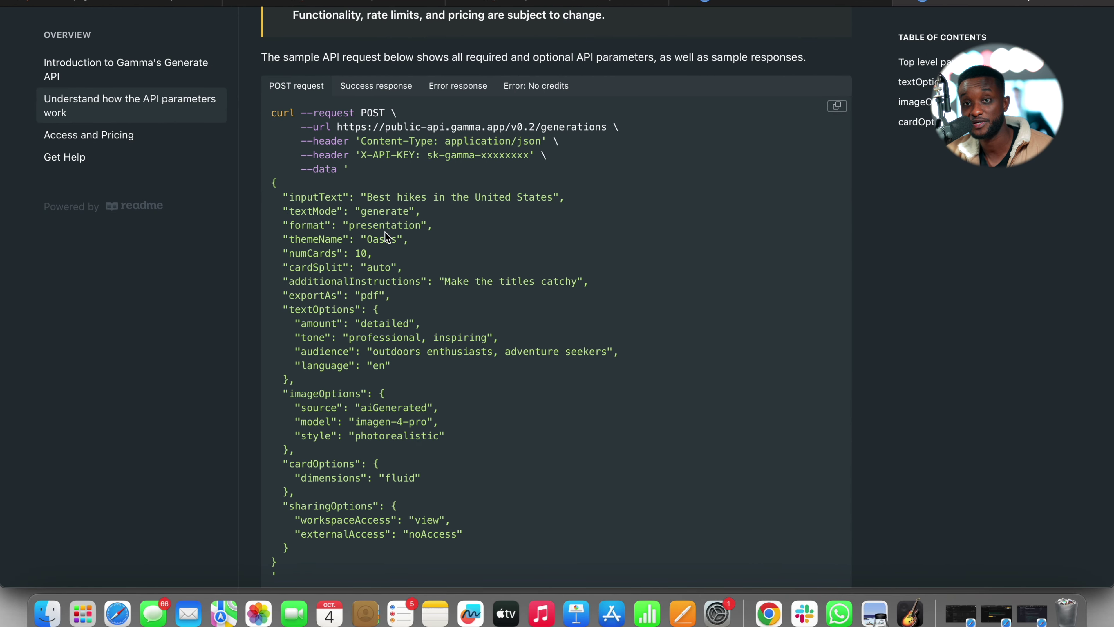
{"action": "key", "text": "ctrl+Up"}
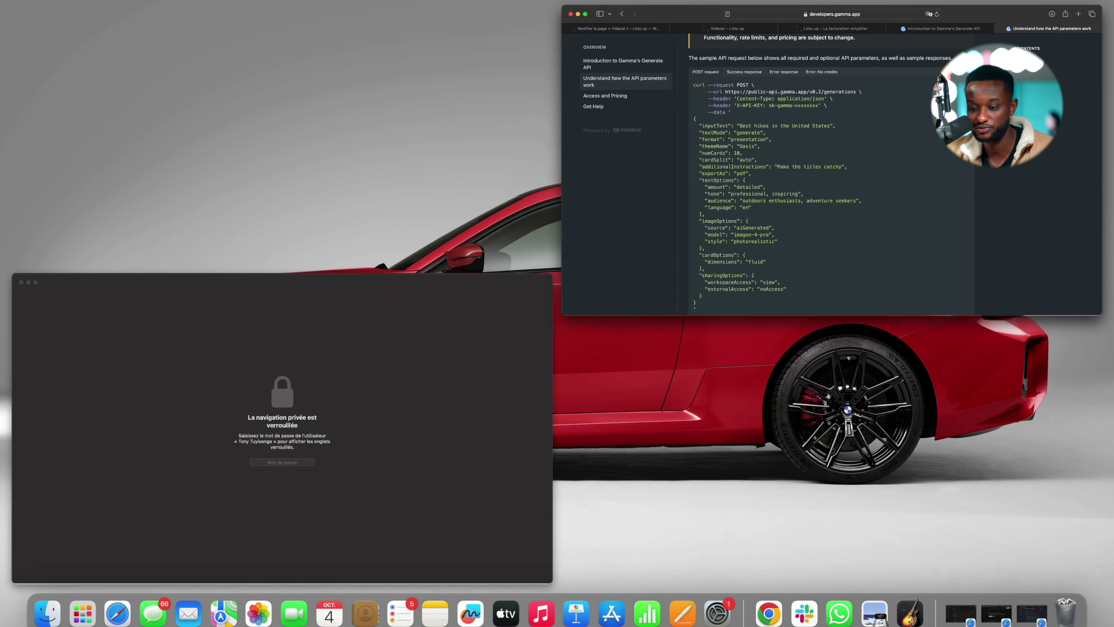
{"action": "left_click", "coordinate": [47, 613]}
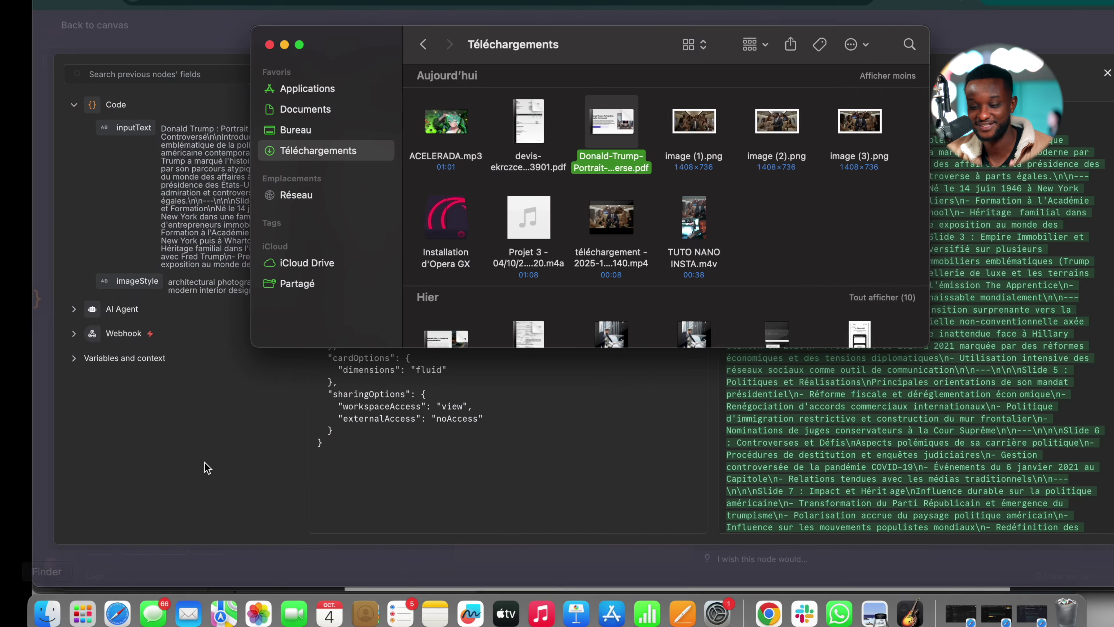
Switch to Safari and look through Gamma's API documentation, from the Generate API introduction to the Image Model Accepted Values page
{"action": "key", "text": "ctrl+Left"}
{"action": "key", "text": "ctrl+Left"}
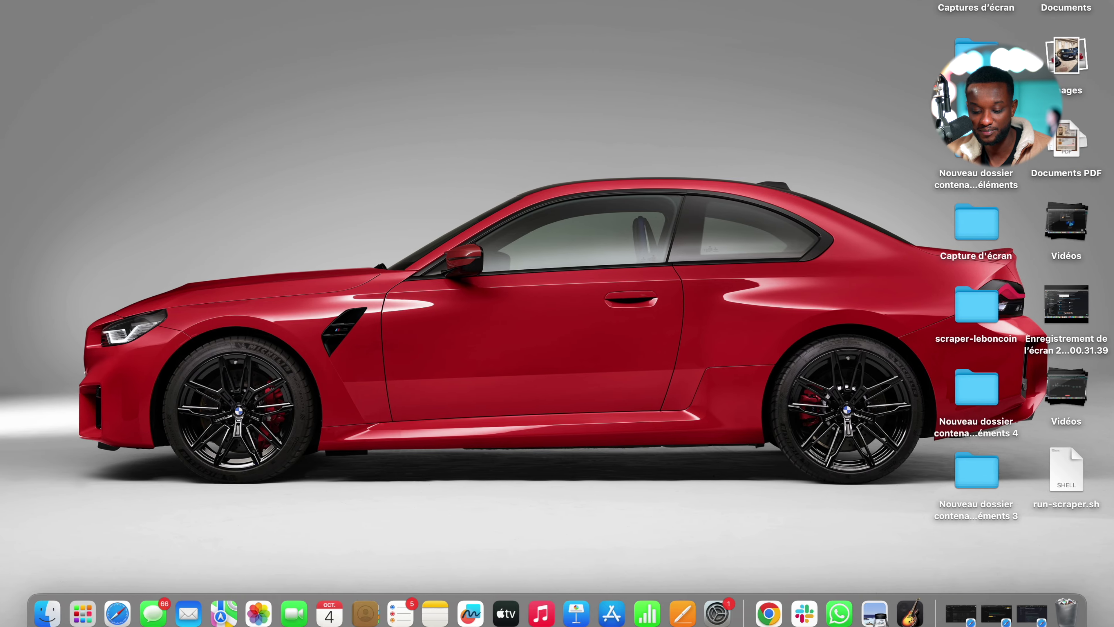
{"action": "left_click", "coordinate": [117, 613]}
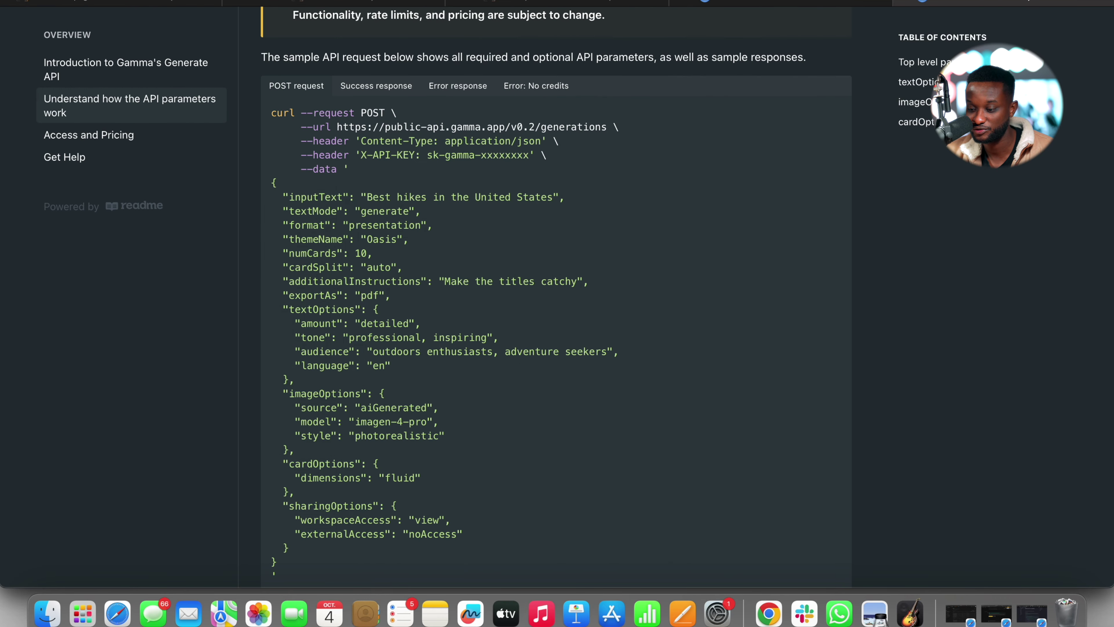
{"action": "left_click", "coordinate": [744, 9]}
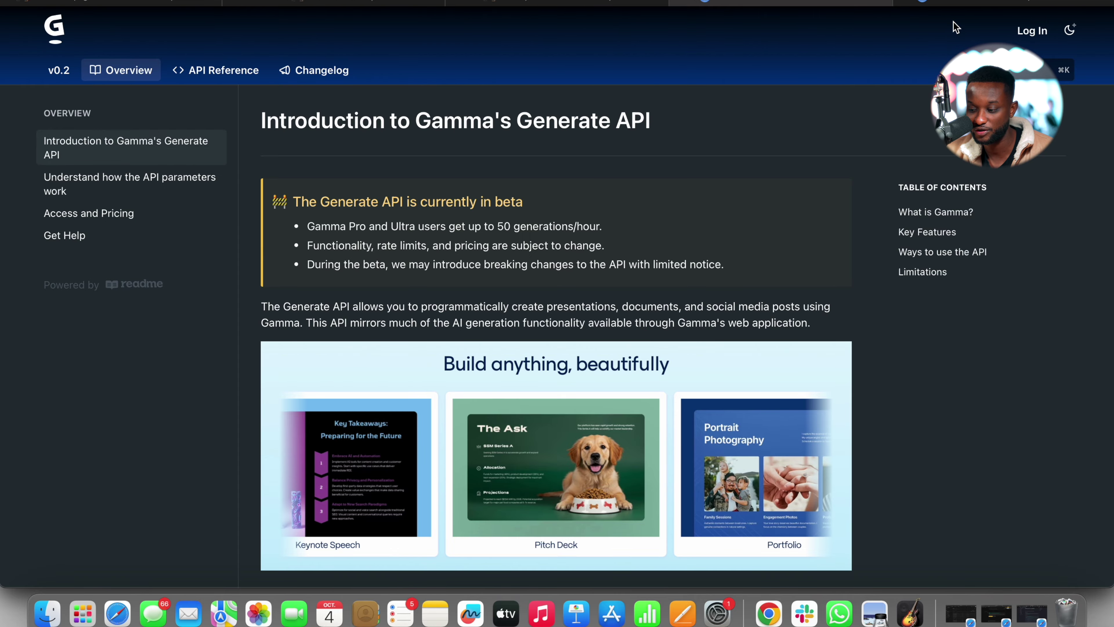
{"action": "left_click", "coordinate": [964, 6]}
{"action": "left_click", "coordinate": [853, 7]}
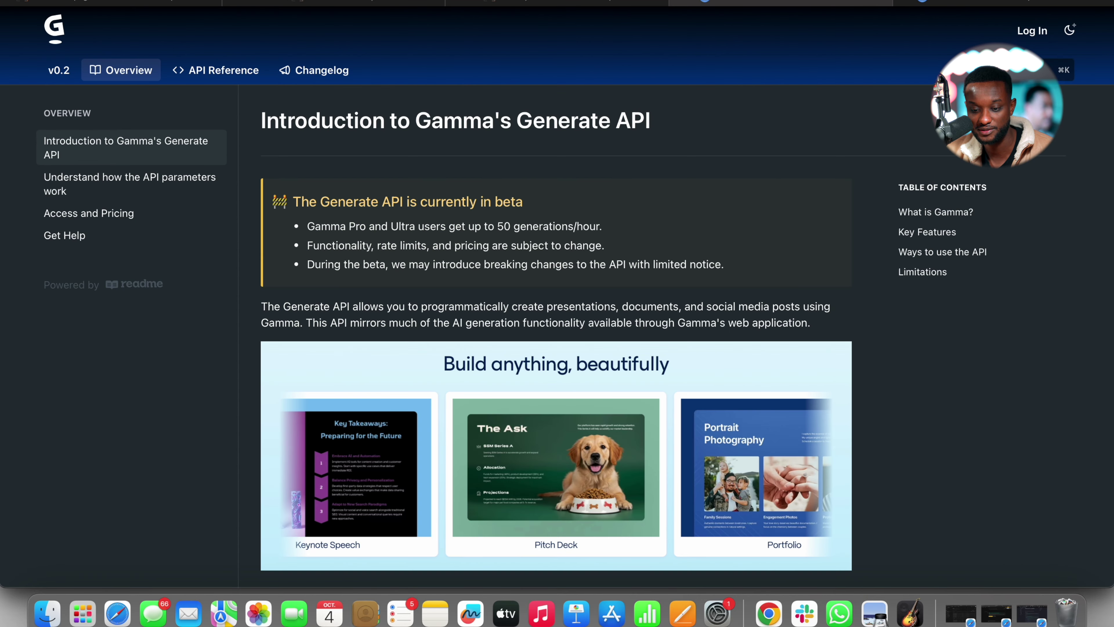
{"action": "key", "text": "ctrl+Tab"}
{"action": "key", "text": "ctrl+Tab"}
{"action": "key", "text": "ctrl+Tab"}
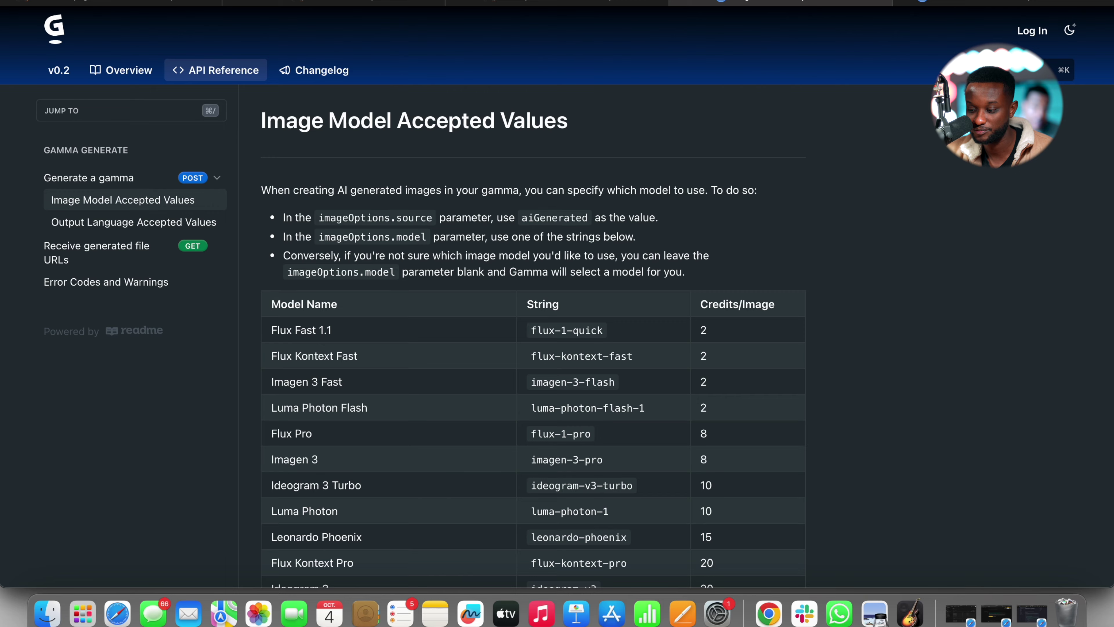
Open the "Lamborghini : L'Art de la Performance Automobile" presentation from Gamma's API-generated list and examine its slides to the end
{"action": "key", "text": "ctrl+Tab"}
{"action": "key", "text": "ctrl+Tab"}
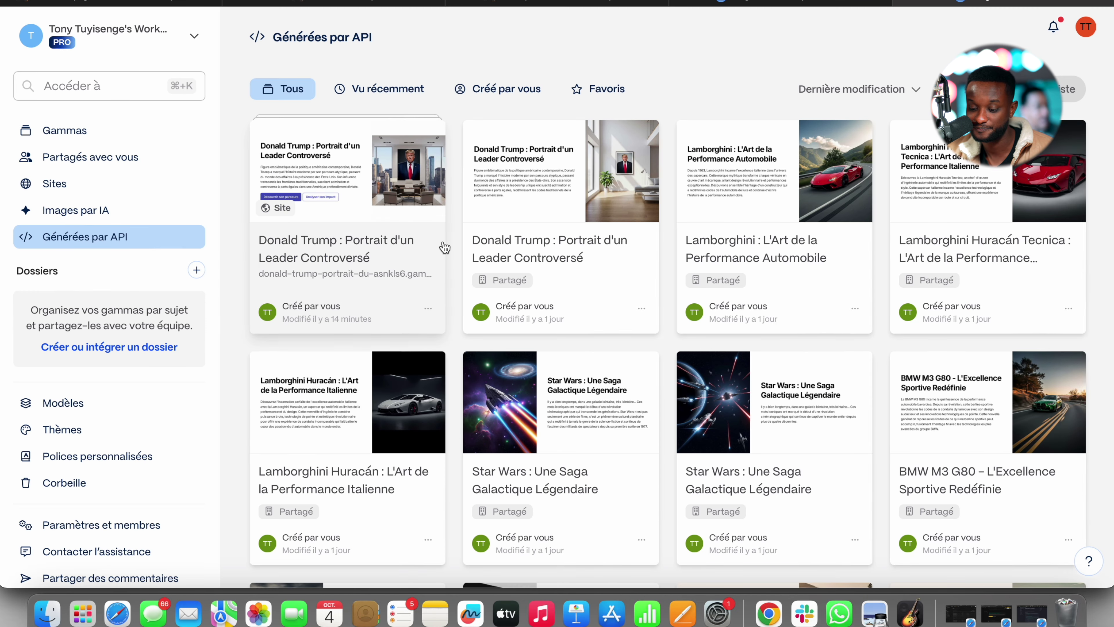
{"action": "scroll", "coordinate": [543, 235], "scroll_direction": "down", "scroll_amount": 1}
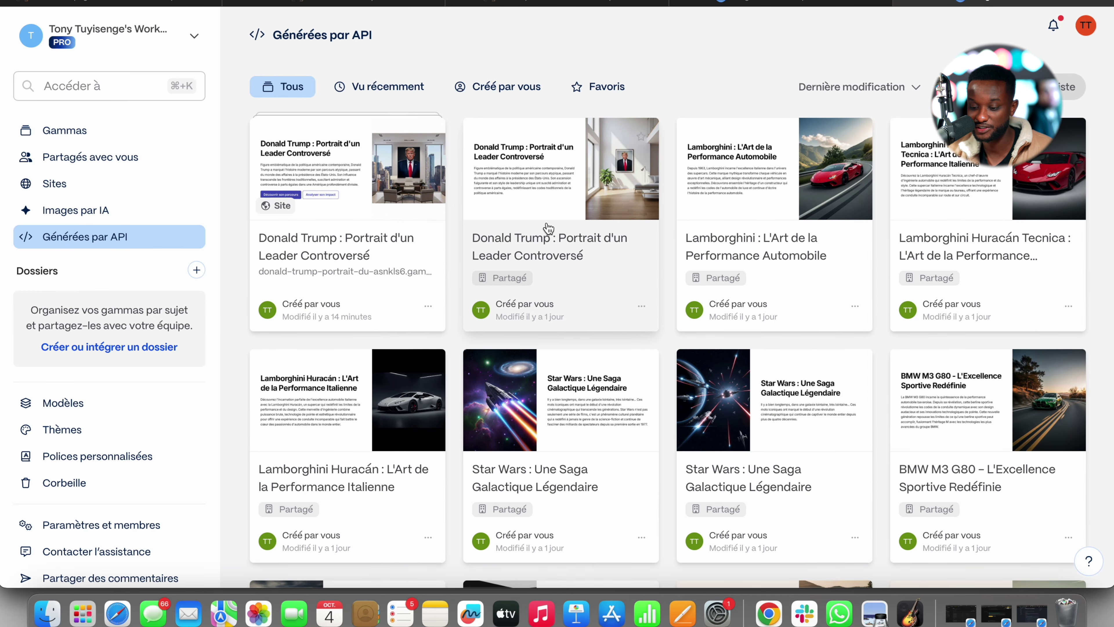
{"action": "left_click", "coordinate": [719, 254]}
{"action": "scroll", "coordinate": [687, 413], "scroll_direction": "down", "scroll_amount": 4}
{"action": "scroll", "coordinate": [686, 412], "scroll_direction": "down", "scroll_amount": 3}
{"action": "scroll", "coordinate": [687, 413], "scroll_direction": "down", "scroll_amount": 20}
{"action": "double_click", "coordinate": [581, 4]}
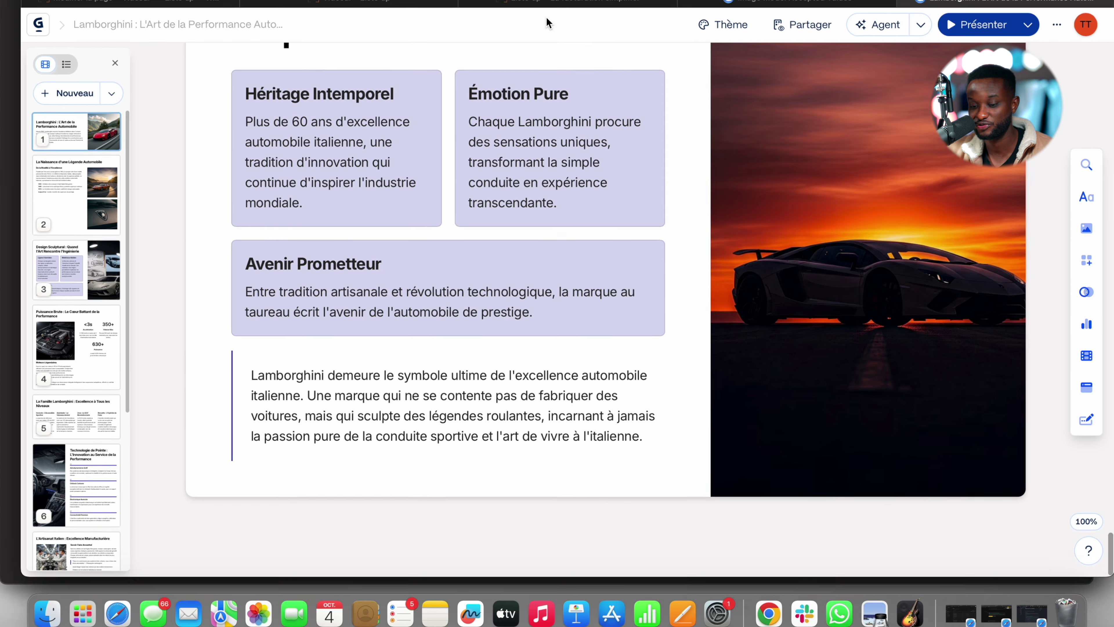
Bring up the Listo up Gamma AI page and focus its vision prompt about a clean, attractive "cannelet" website
{"action": "key", "text": "ctrl+Up"}
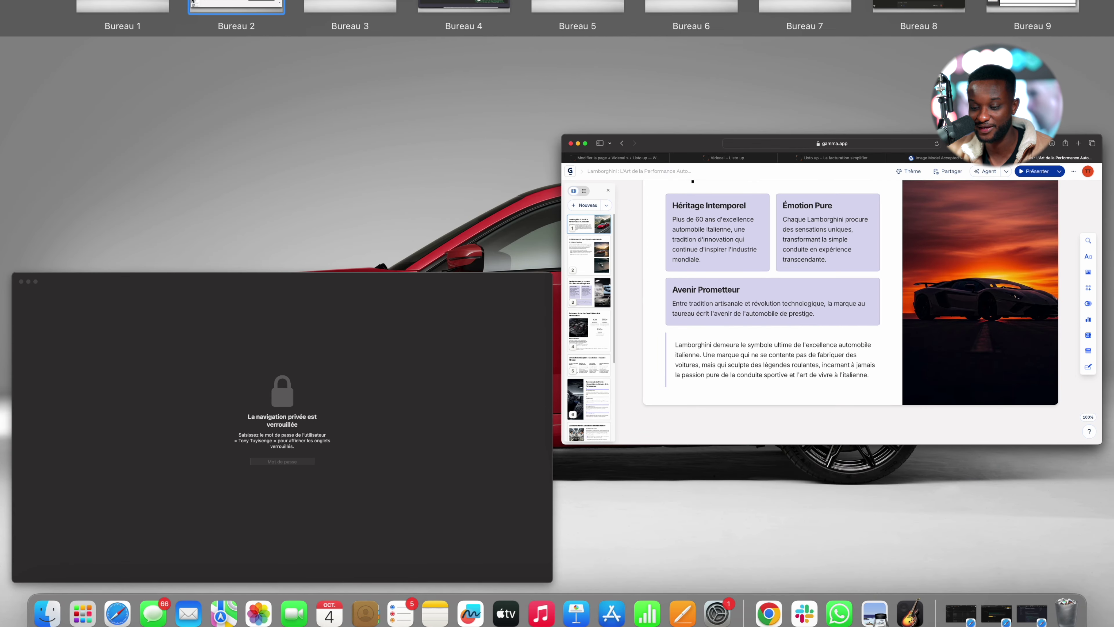
{"action": "left_click", "coordinate": [91, 220]}
{"action": "left_click", "coordinate": [732, 2]}
{"action": "key", "text": "ctrl+Right"}
{"action": "key", "text": "ctrl+Right"}
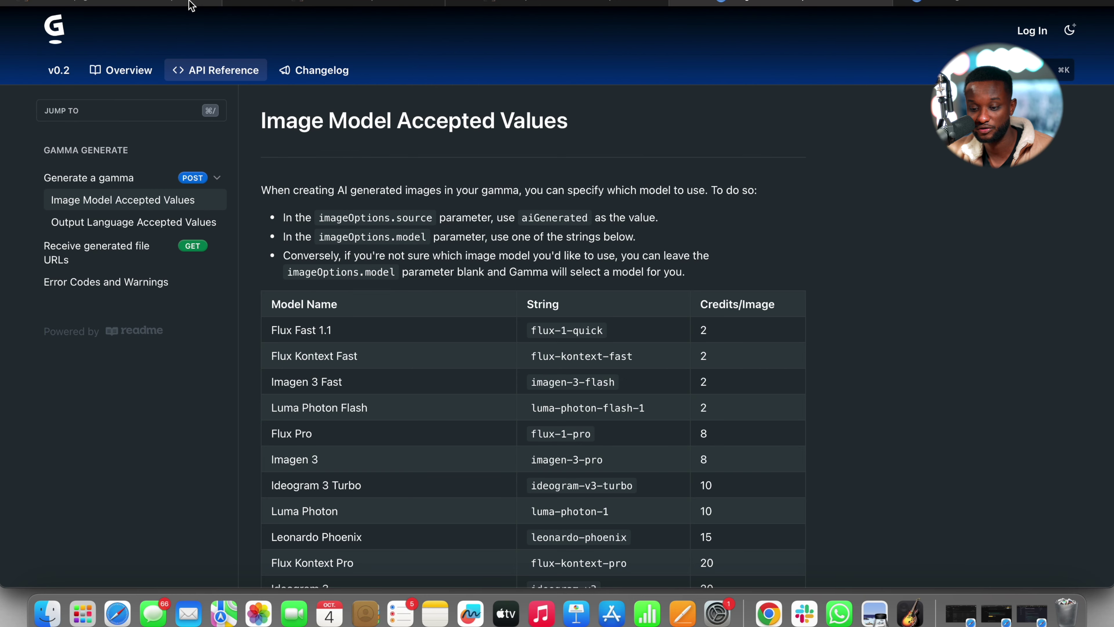
{"action": "left_click", "coordinate": [612, 4]}
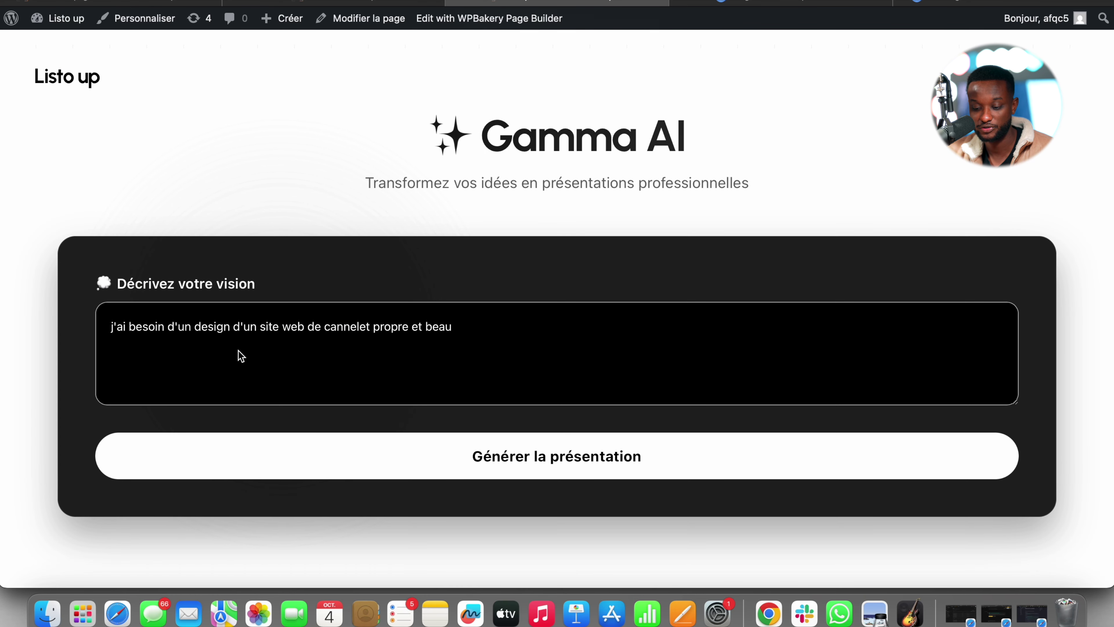
{"action": "left_click", "coordinate": [242, 356]}
Switch to n8n, close HTTP Request9's JSON expression editor and start a test execution of the GAMMA SAAS workflow
{"action": "key", "text": "ctrl+Up"}
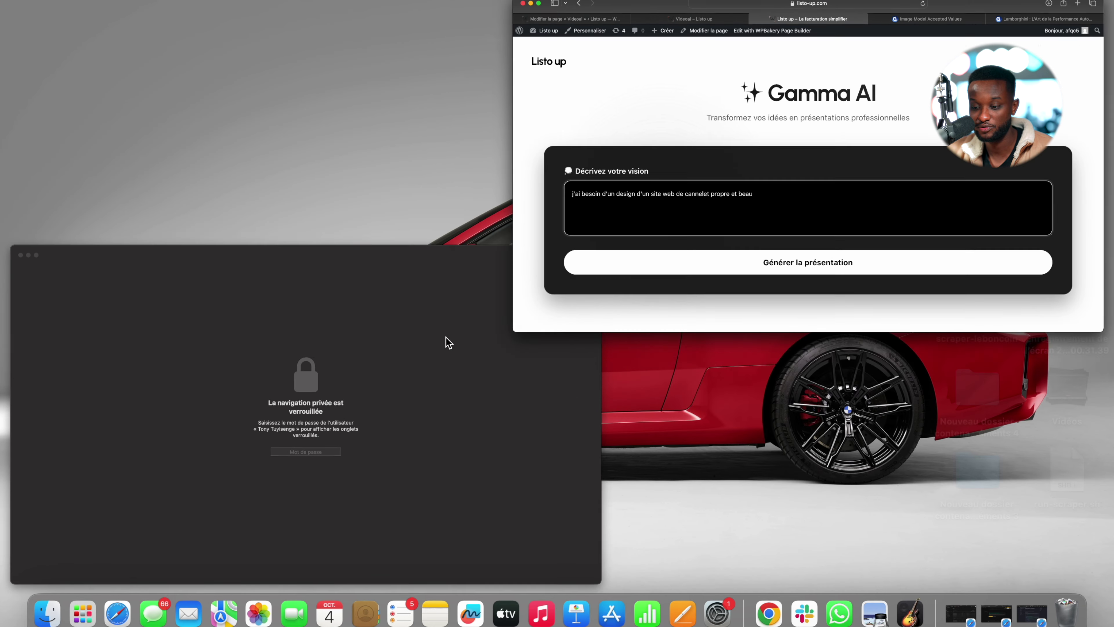
{"action": "left_click", "coordinate": [457, 3]}
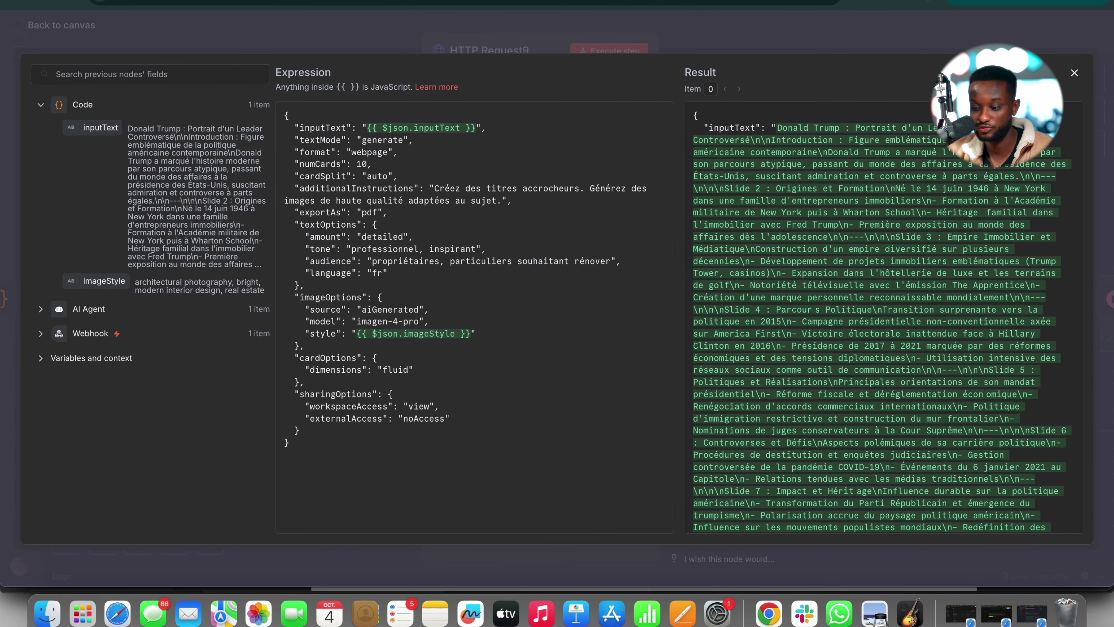
{"action": "left_click", "coordinate": [693, 32]}
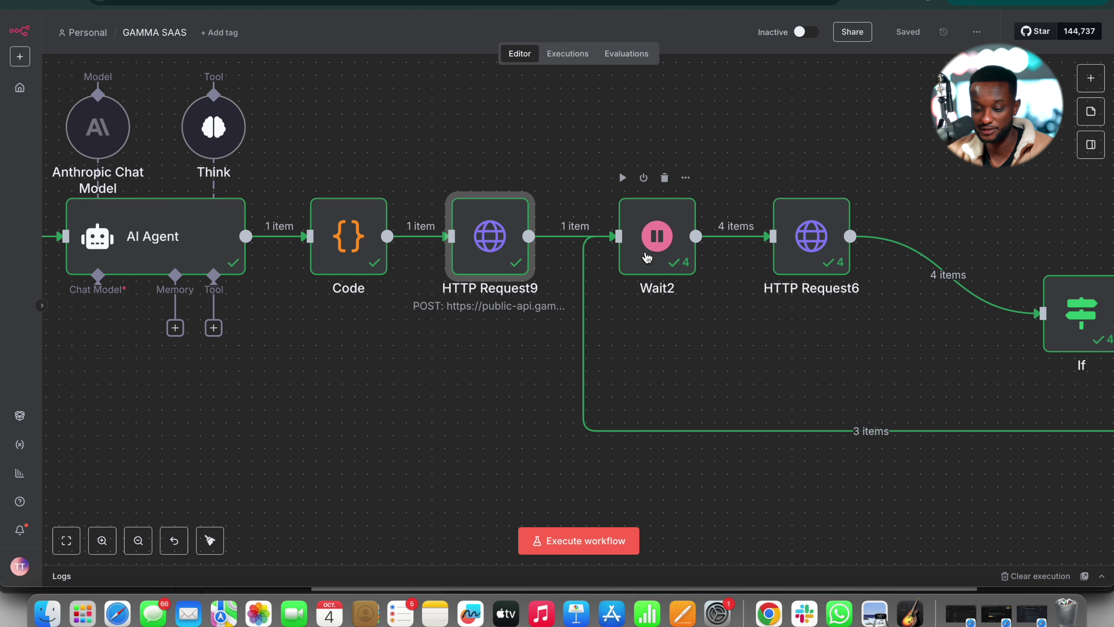
{"action": "scroll", "coordinate": [647, 259], "scroll_direction": "down", "scroll_amount": 5}
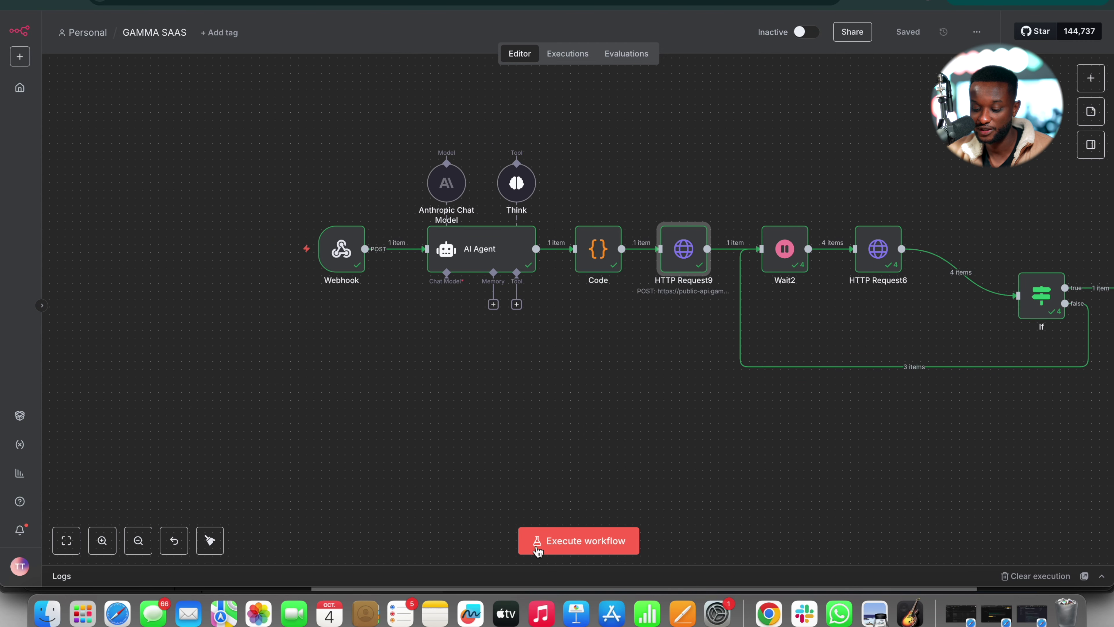
{"action": "left_click", "coordinate": [537, 550]}
{"action": "scroll", "coordinate": [487, 479], "scroll_direction": "right", "scroll_amount": 5}
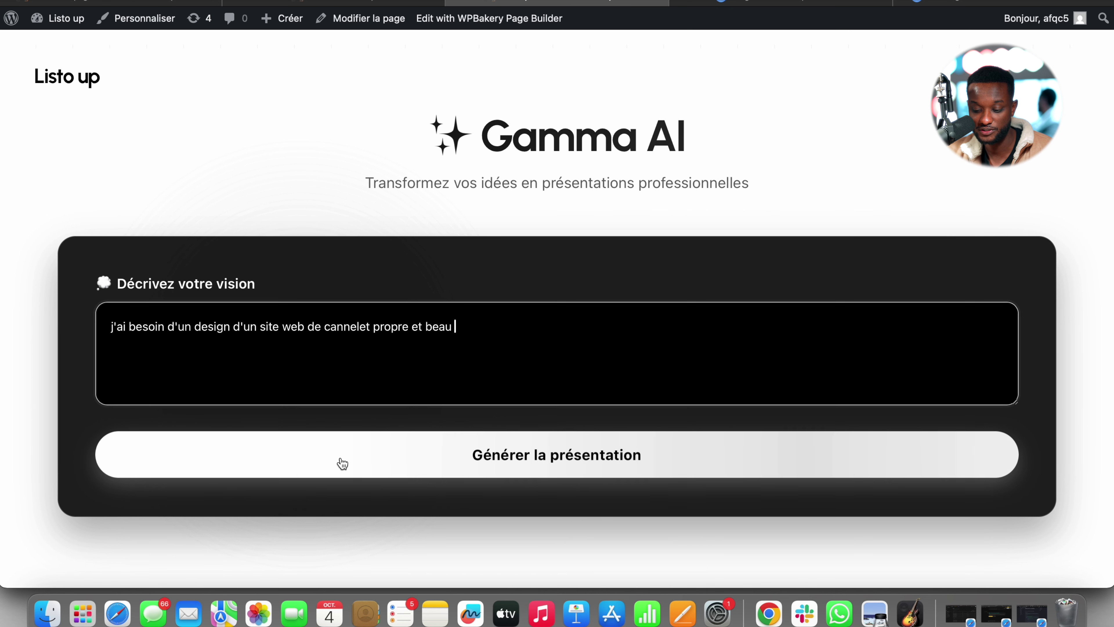
Generate the presentation from the Gamma AI page's existing prompt and switch back to the n8n canvas to follow the execution
{"action": "left_click", "coordinate": [343, 463]}
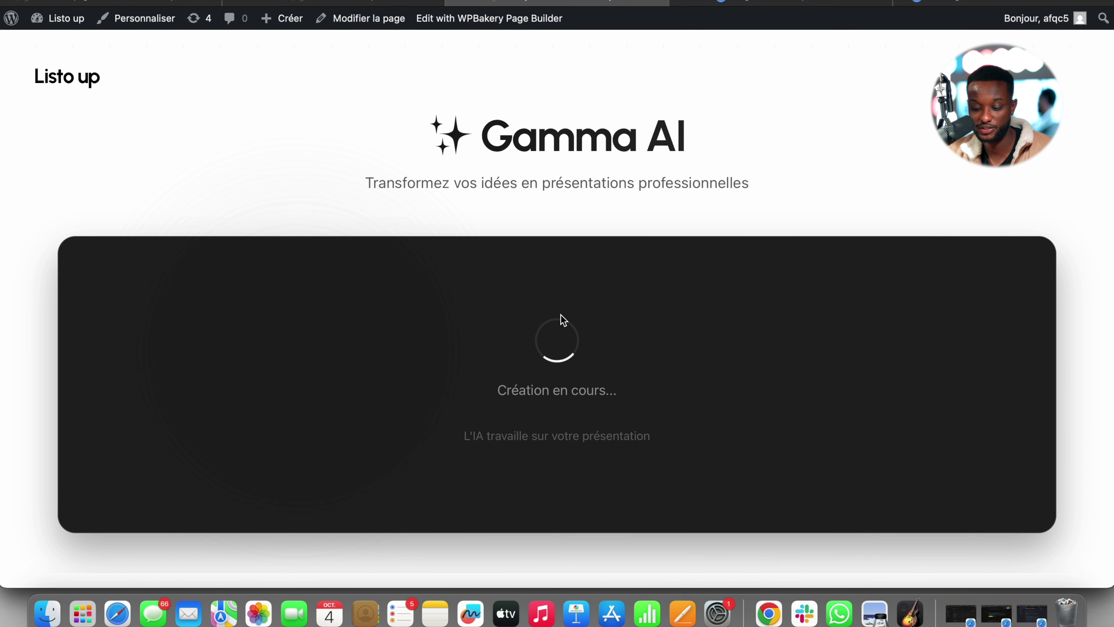
{"action": "key", "text": "ctrl+Right"}
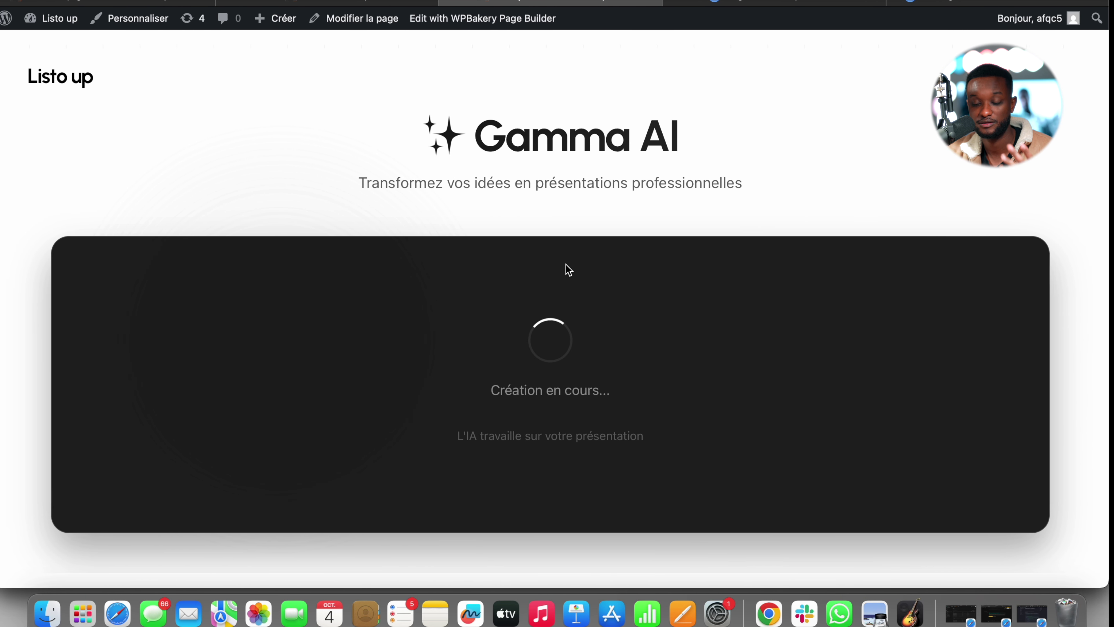
{"action": "key", "text": "ctrl+Right"}
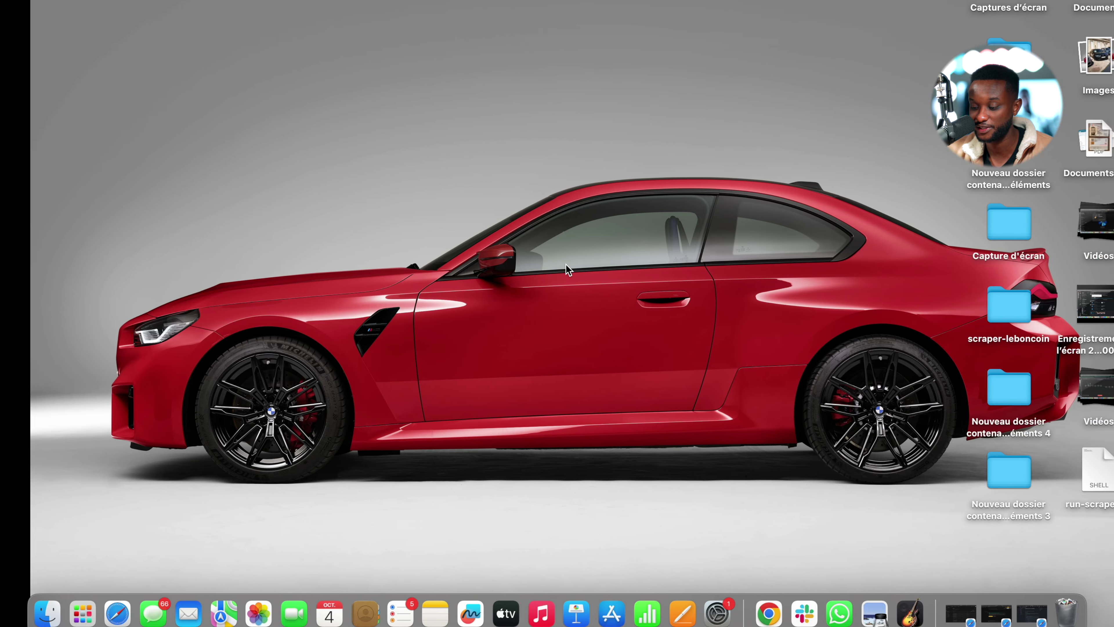
{"action": "key", "text": "ctrl+Right"}
{"action": "scroll", "coordinate": [395, 233], "scroll_direction": "down", "scroll_amount": 2}
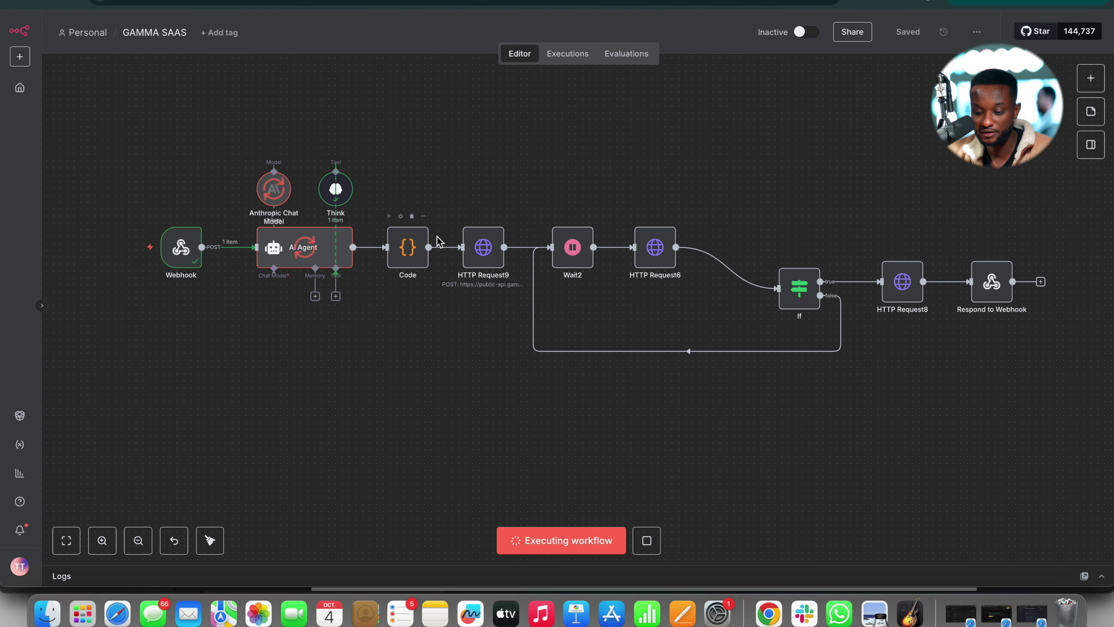
Examine the Code node's JavaScript in its expanded editor, including the imageStyle conditions and returned JSON, and return to the canvas
{"action": "scroll", "coordinate": [410, 250], "scroll_direction": "up", "scroll_amount": 5}
{"action": "left_click", "coordinate": [413, 257]}
{"action": "double_click", "coordinate": [412, 257]}
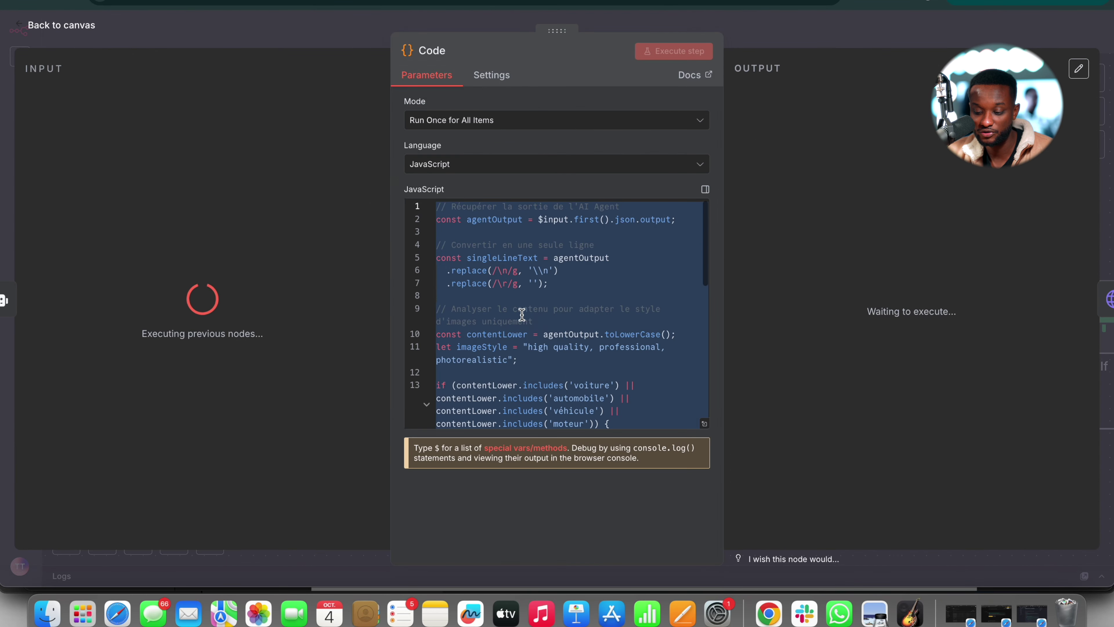
{"action": "left_click", "coordinate": [571, 308]}
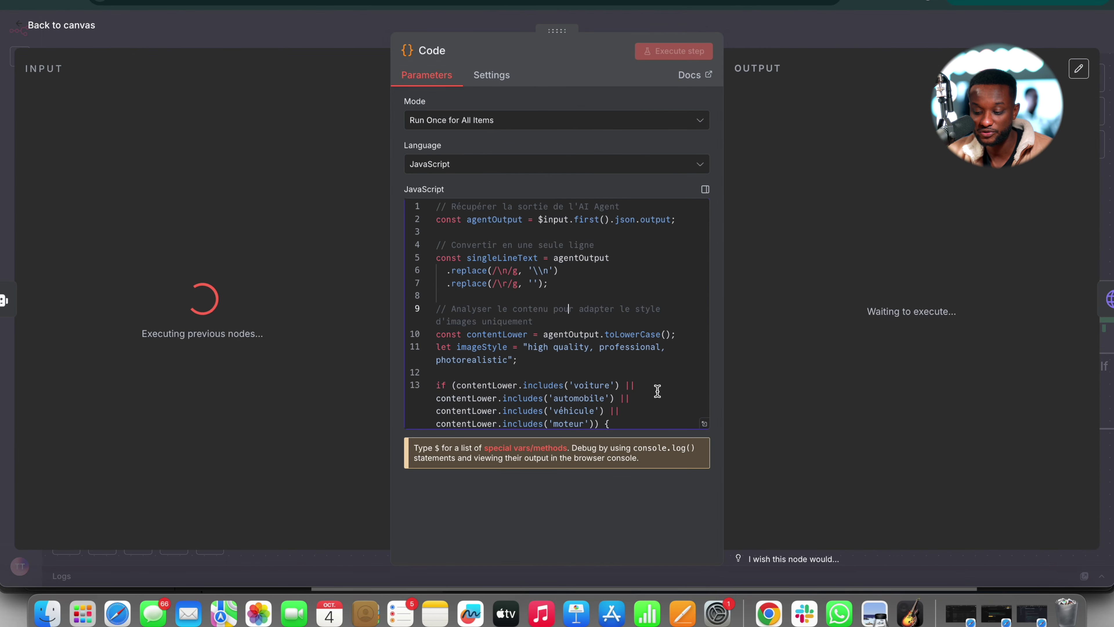
{"action": "left_click", "coordinate": [704, 424]}
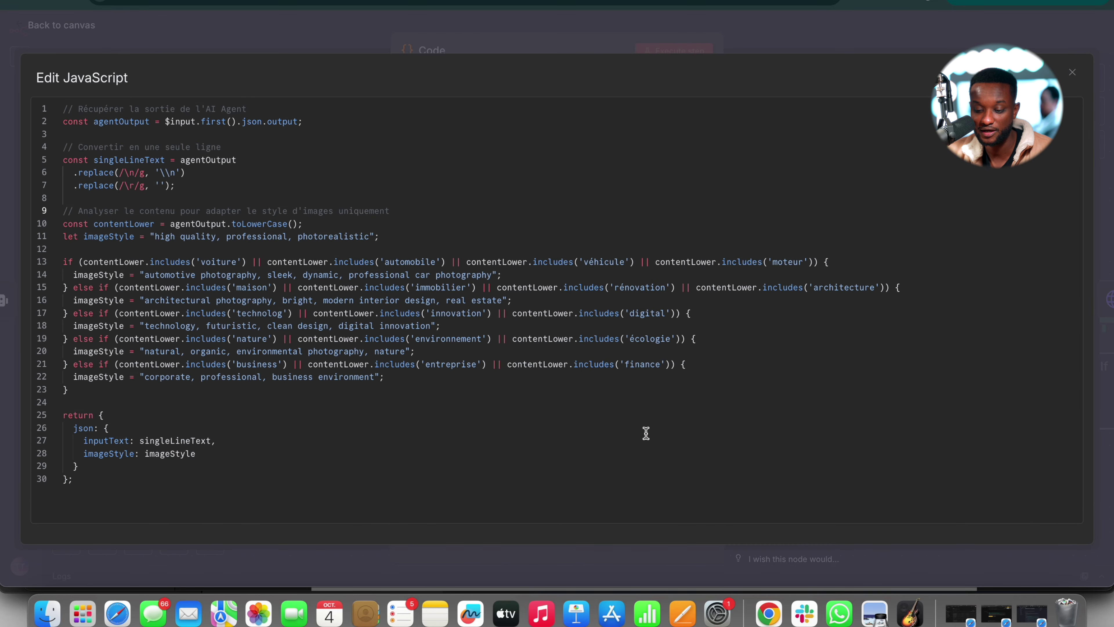
{"action": "left_click", "coordinate": [553, 505]}
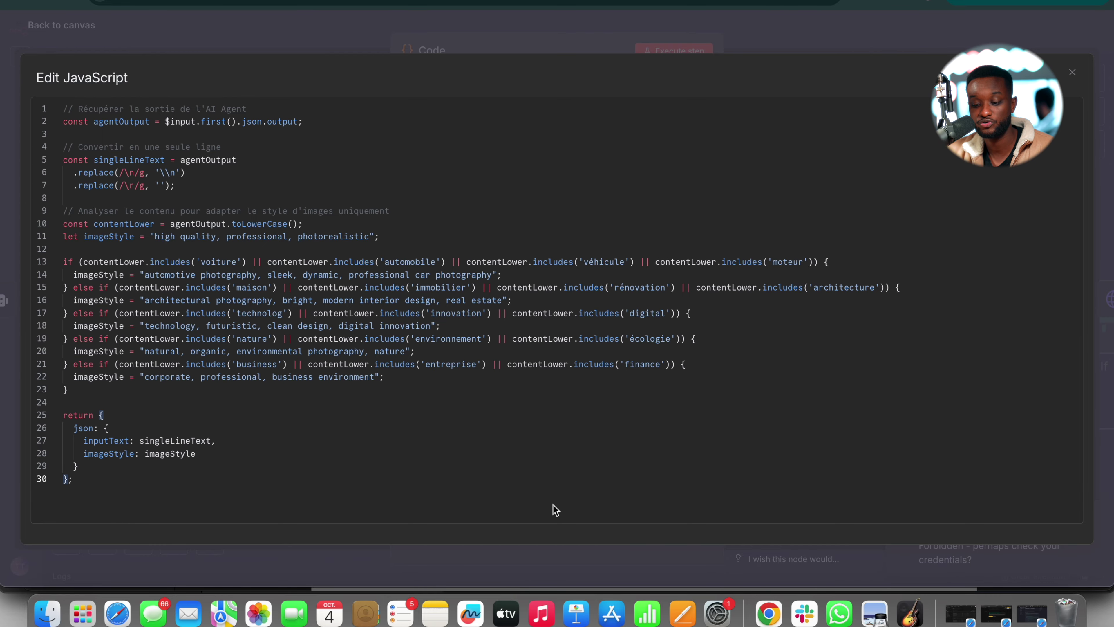
{"action": "left_click", "coordinate": [786, 36]}
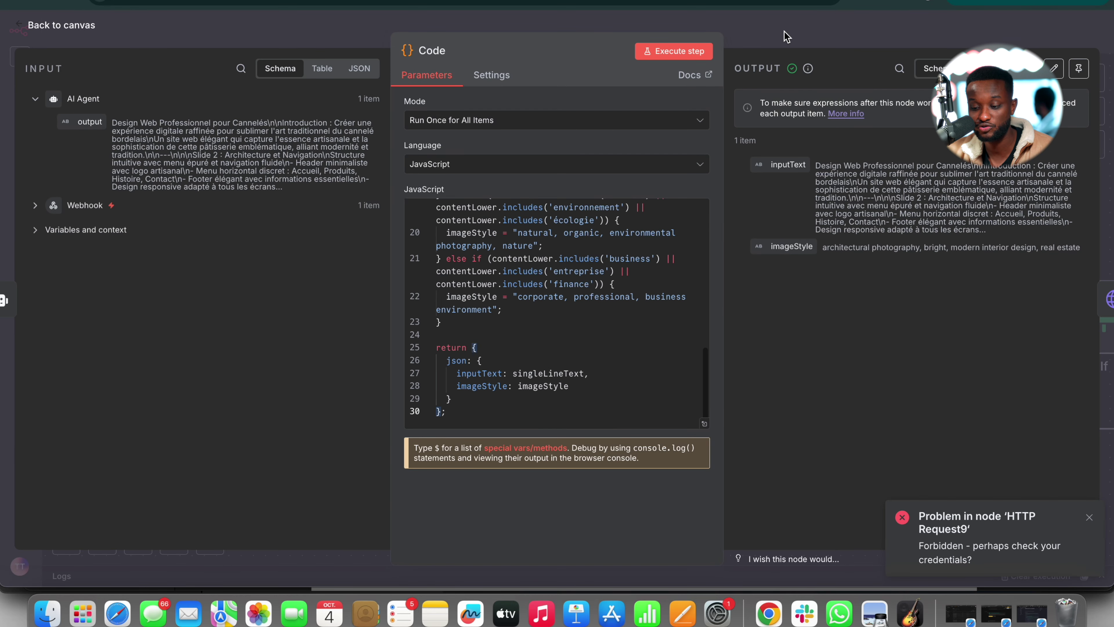
{"action": "left_click", "coordinate": [787, 35]}
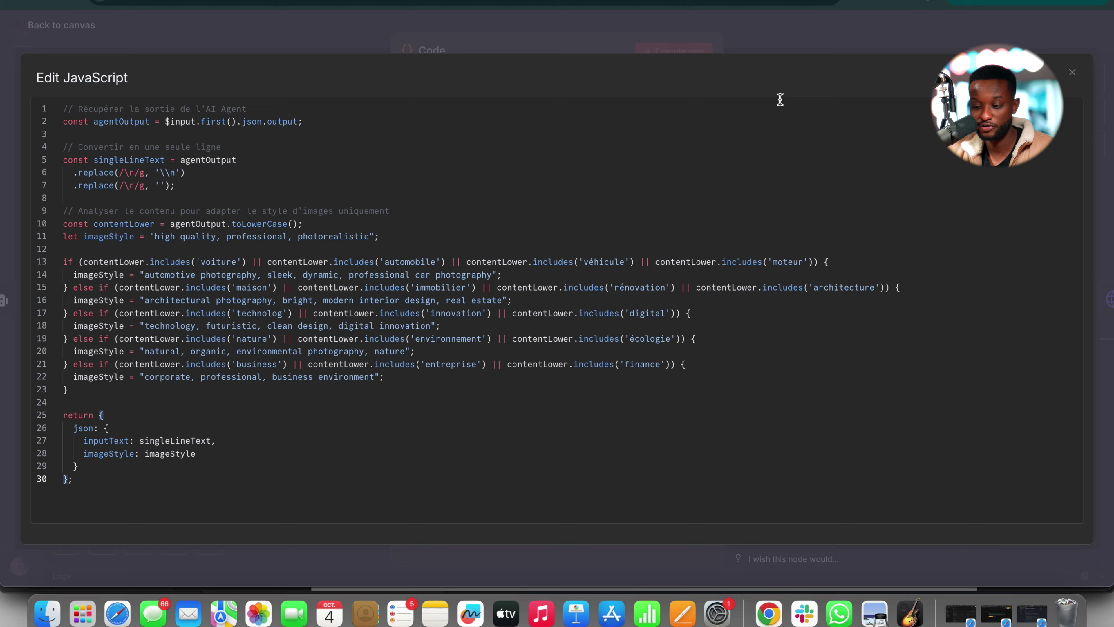
{"action": "left_click", "coordinate": [814, 41]}
{"action": "left_click", "coordinate": [803, 38]}
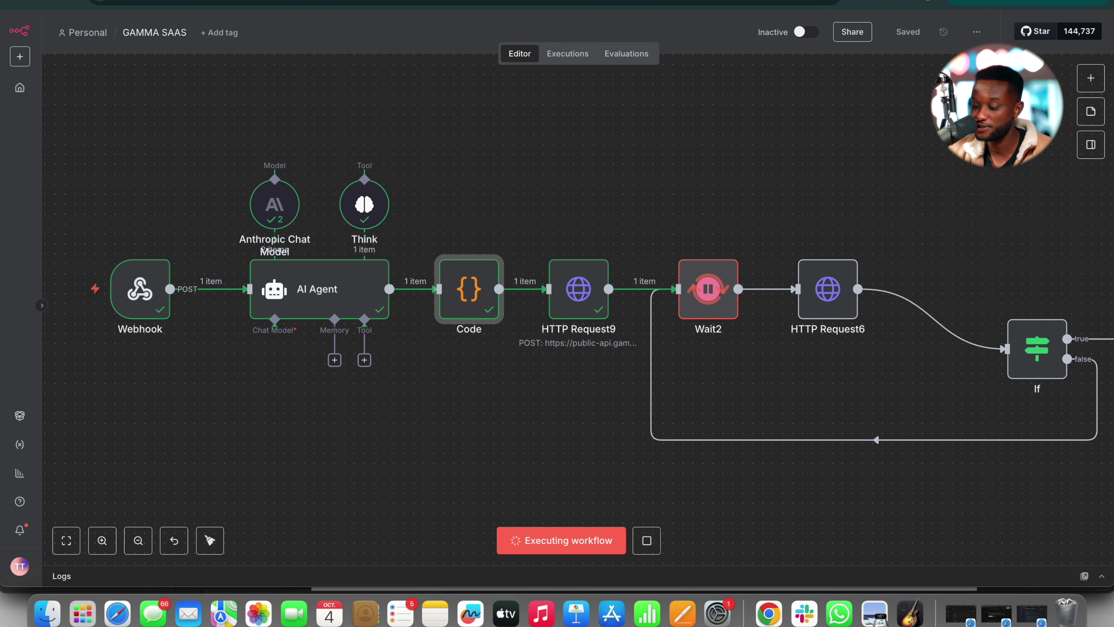
Try adding a second Code node branching from the existing Code node, and delete it from the canvas
{"action": "left_click", "coordinate": [1092, 77]}
{"action": "type", "text": "code"}
{"action": "key", "text": "Return"}
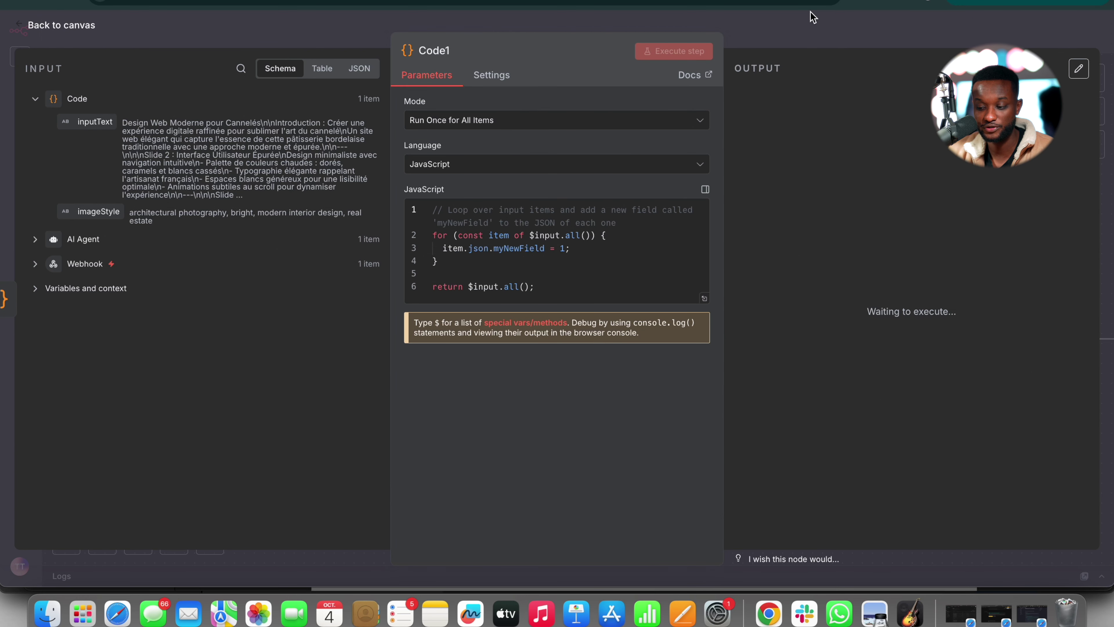
{"action": "left_click", "coordinate": [813, 18]}
{"action": "left_click_drag", "start_coordinate": [686, 362], "coordinate": [562, 450]}
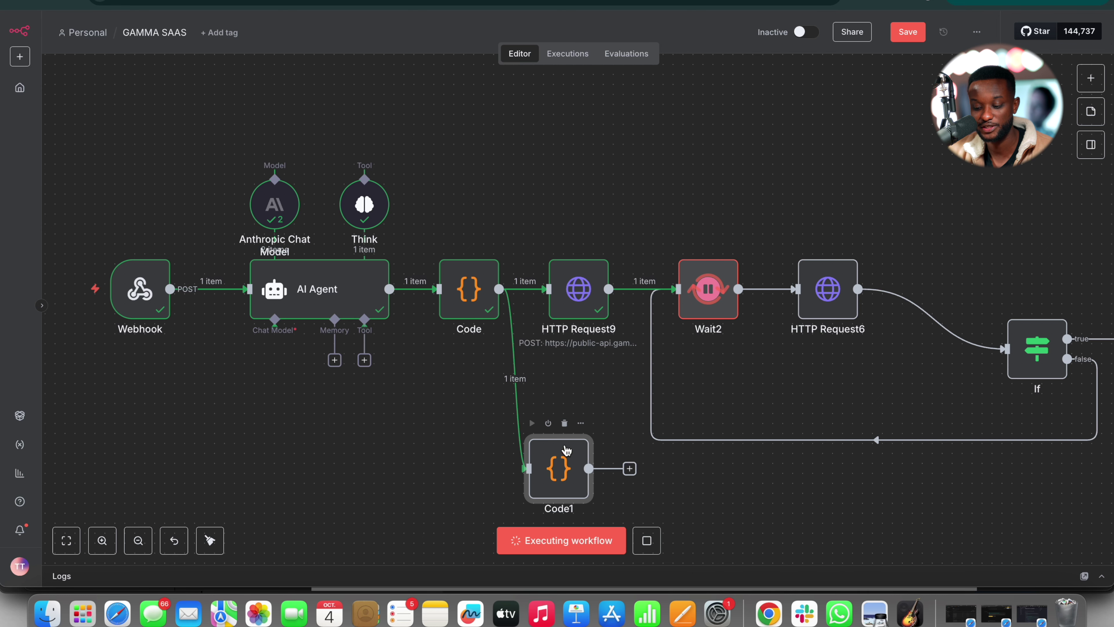
{"action": "left_click", "coordinate": [564, 422]}
Follow the running execution across the canvas from HTTP Request9 through Wait2 and HTTP Request6 to the If node's two branches
{"action": "scroll", "coordinate": [599, 373], "scroll_direction": "right", "scroll_amount": 3}
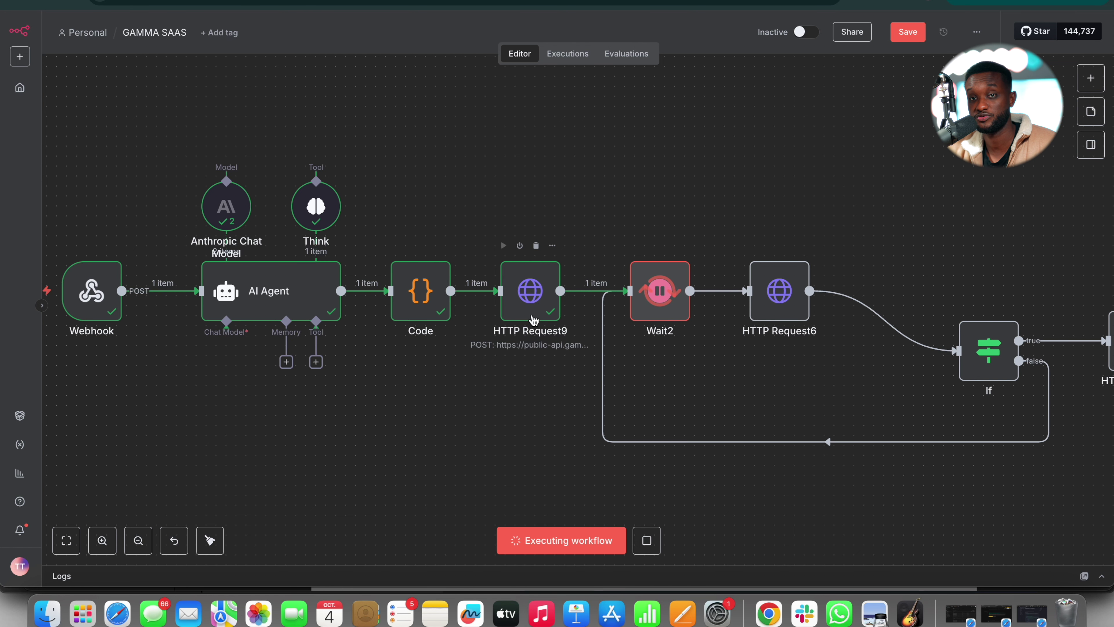
{"action": "scroll", "coordinate": [534, 320], "scroll_direction": "down", "scroll_amount": 1}
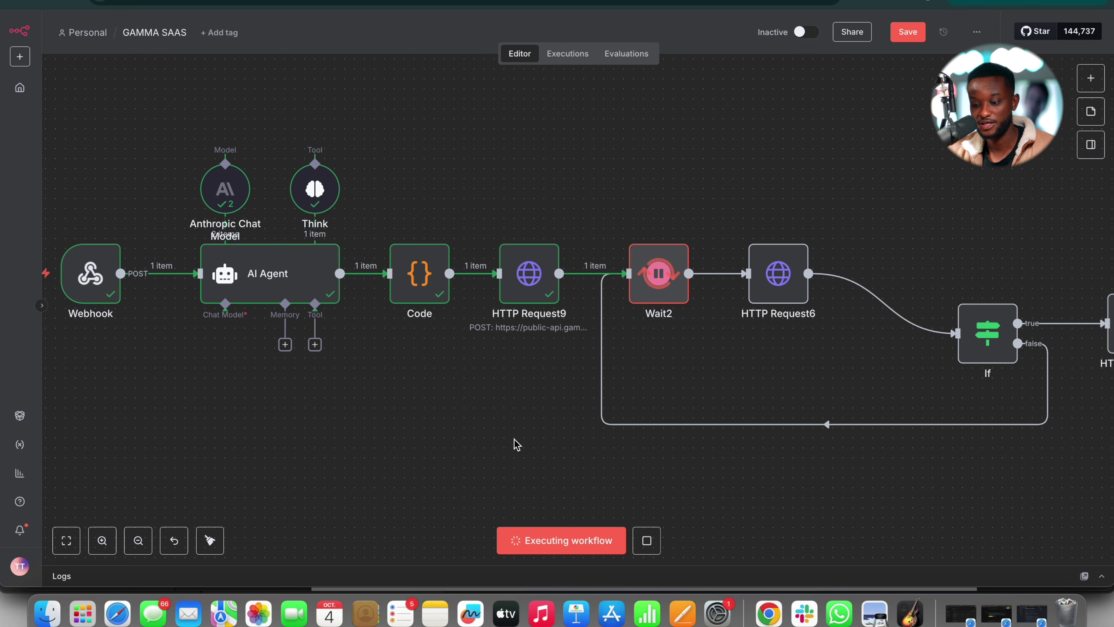
{"action": "scroll", "coordinate": [516, 444], "scroll_direction": "right", "scroll_amount": 1}
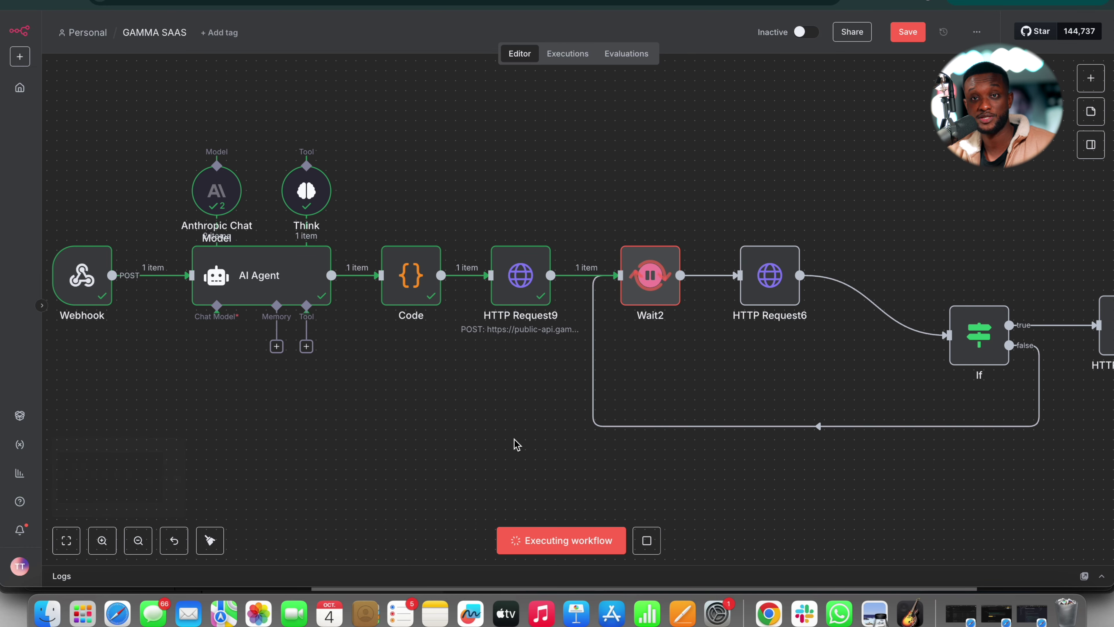
{"action": "scroll", "coordinate": [517, 444], "scroll_direction": "right", "scroll_amount": 2}
{"action": "scroll", "coordinate": [516, 444], "scroll_direction": "down", "scroll_amount": 1}
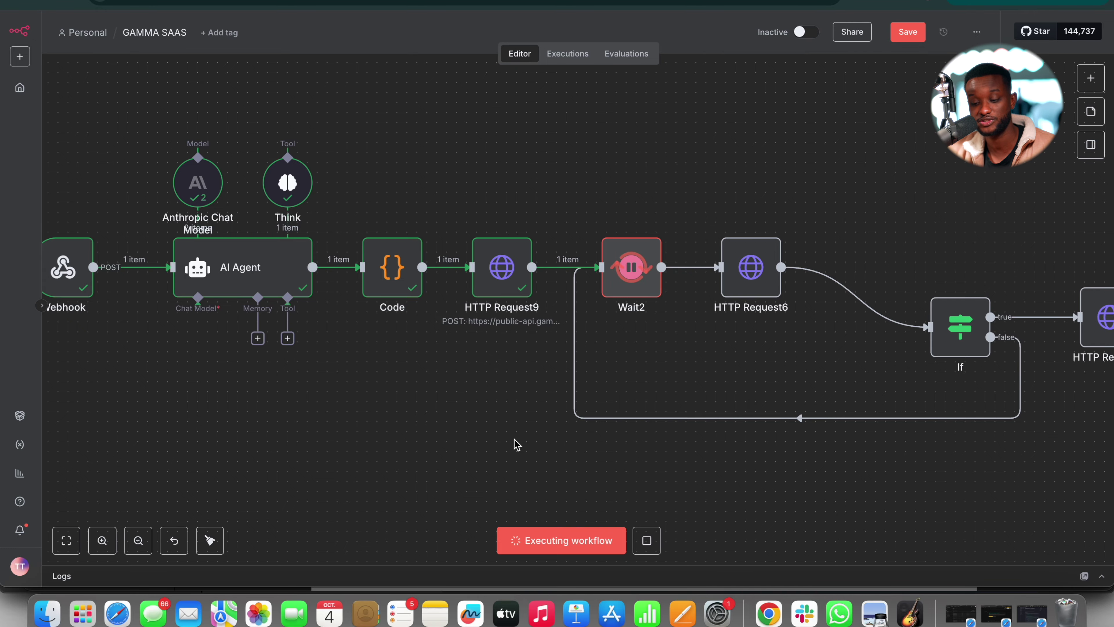
{"action": "scroll", "coordinate": [516, 444], "scroll_direction": "right", "scroll_amount": 15}
{"action": "scroll", "coordinate": [517, 444], "scroll_direction": "down", "scroll_amount": 2}
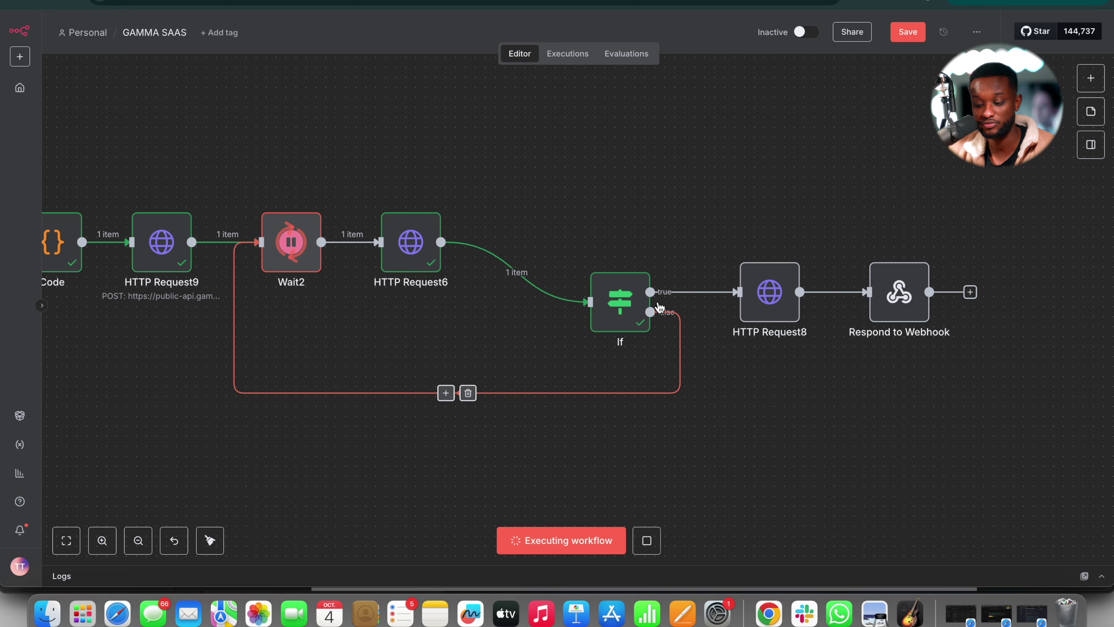
Try adding a Slack node that gets a reaction to the If node's true output, and delete it from the canvas
{"action": "left_click", "coordinate": [685, 292]}
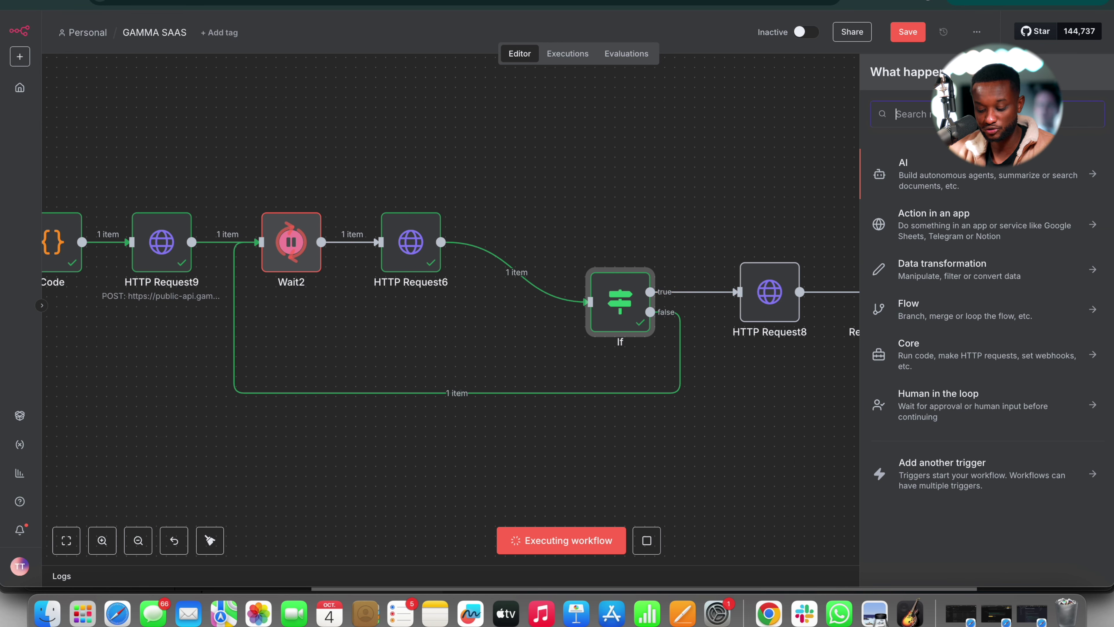
{"action": "type", "text": "e"}
{"action": "key", "text": "BackSpace"}
{"action": "type", "text": "m"}
{"action": "key", "text": "BackSpace"}
{"action": "type", "text": "slack"}
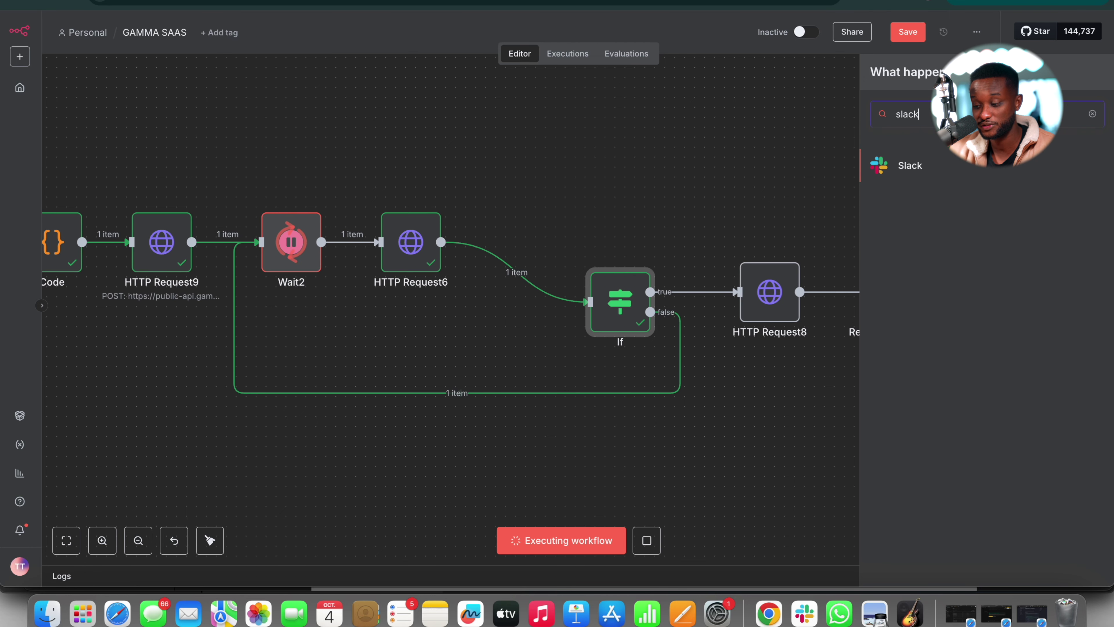
{"action": "left_click", "coordinate": [912, 176]}
{"action": "scroll", "coordinate": [906, 369], "scroll_direction": "down", "scroll_amount": 10}
{"action": "left_click", "coordinate": [918, 343]}
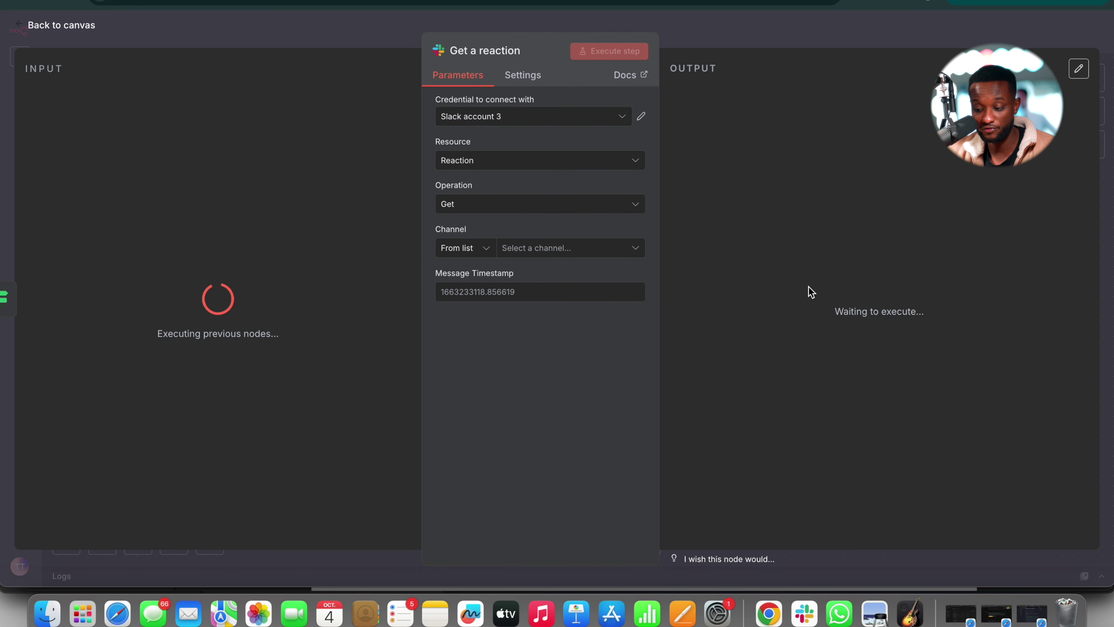
{"action": "left_click", "coordinate": [729, 30]}
{"action": "left_click_drag", "start_coordinate": [795, 394], "coordinate": [771, 163]}
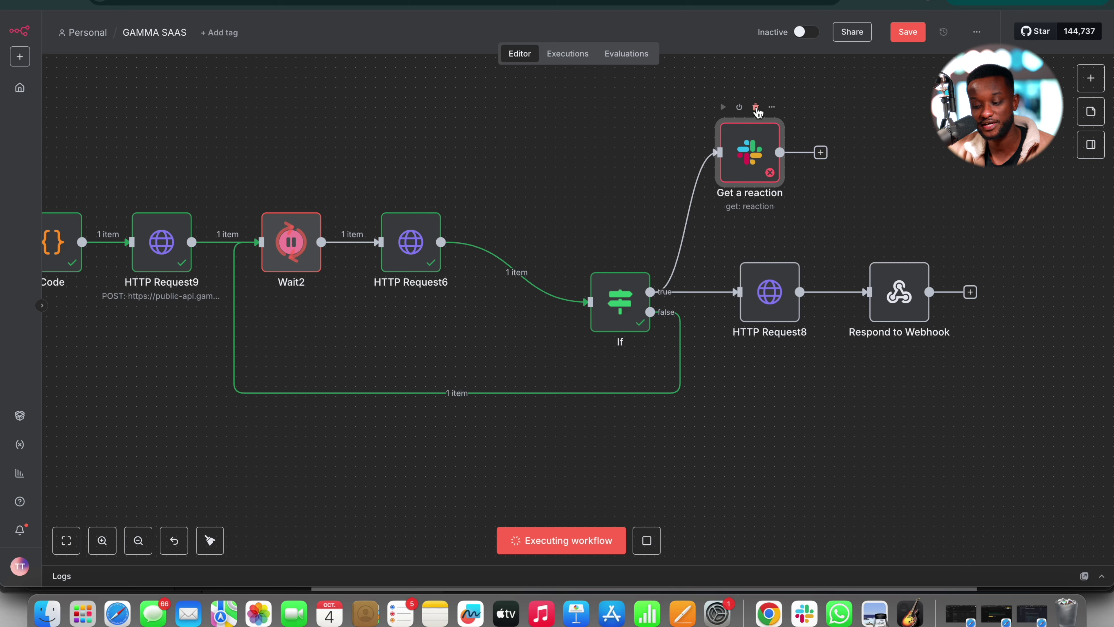
{"action": "left_click", "coordinate": [755, 107]}
Review HTTP Request9's headers and JSON body and the Wait2 node's wait interval, and return to the canvas
{"action": "scroll", "coordinate": [630, 201], "scroll_direction": "left", "scroll_amount": 5}
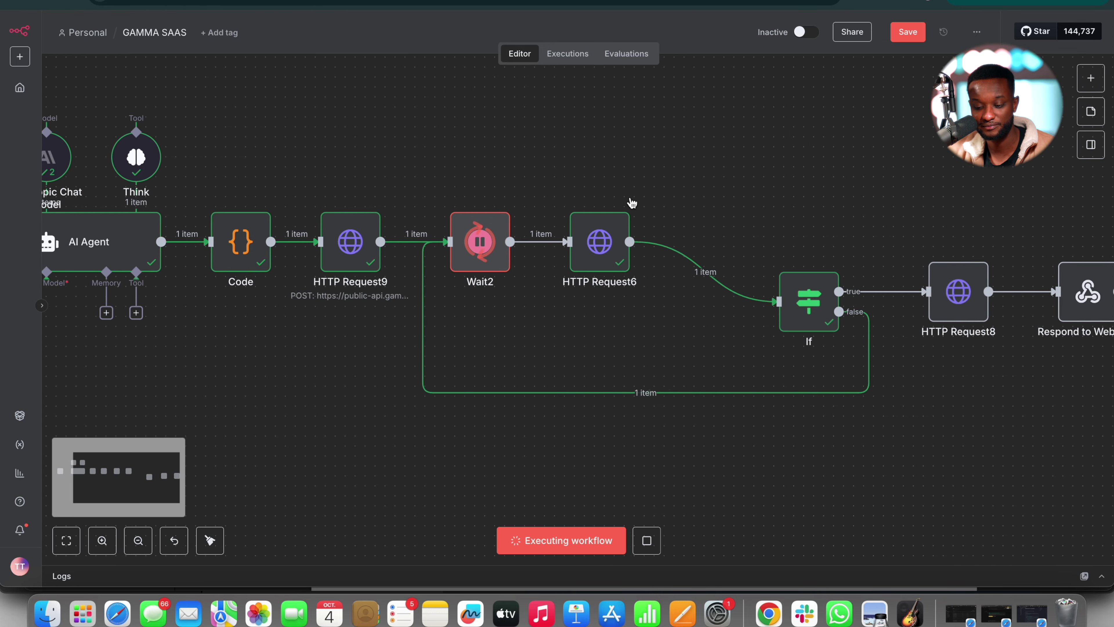
{"action": "scroll", "coordinate": [630, 201], "scroll_direction": "left", "scroll_amount": 5}
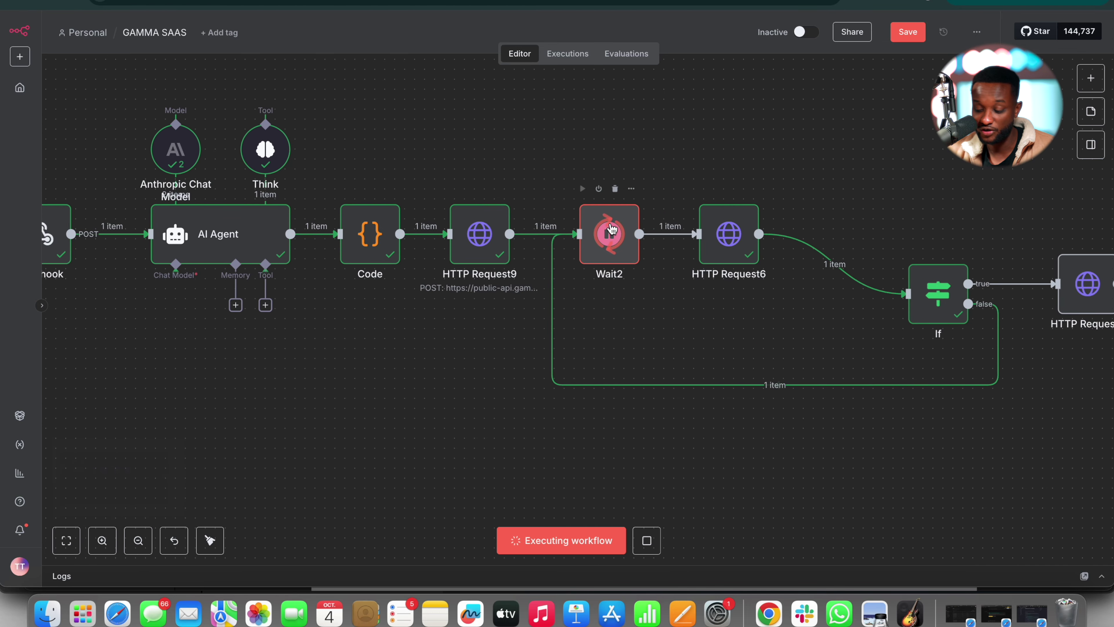
{"action": "left_click", "coordinate": [479, 234]}
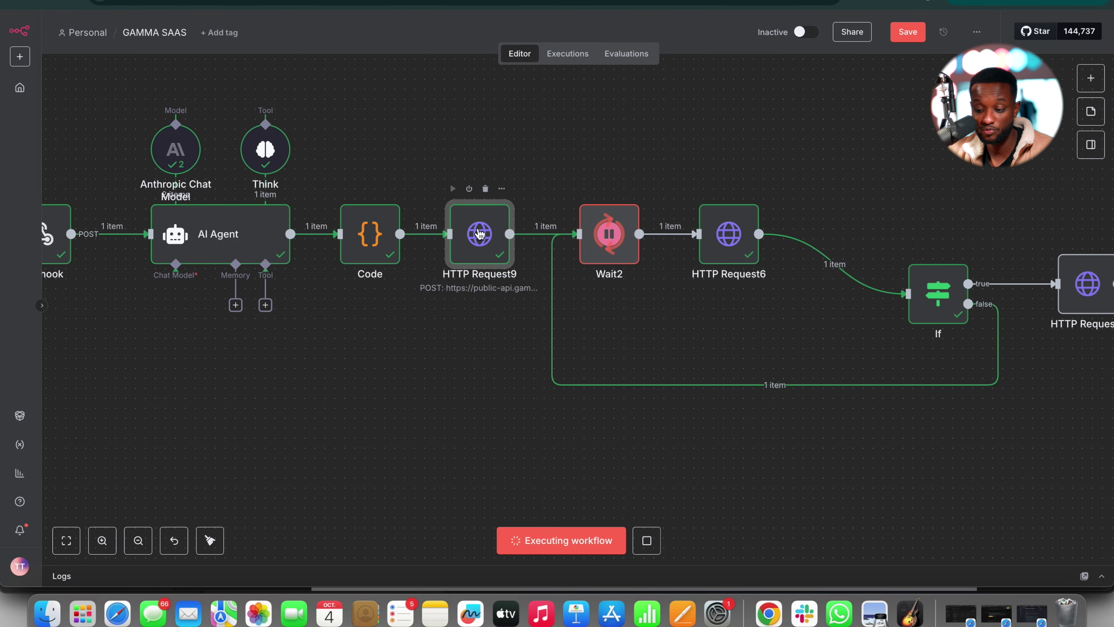
{"action": "double_click", "coordinate": [479, 234]}
{"action": "scroll", "coordinate": [511, 280], "scroll_direction": "down", "scroll_amount": 8}
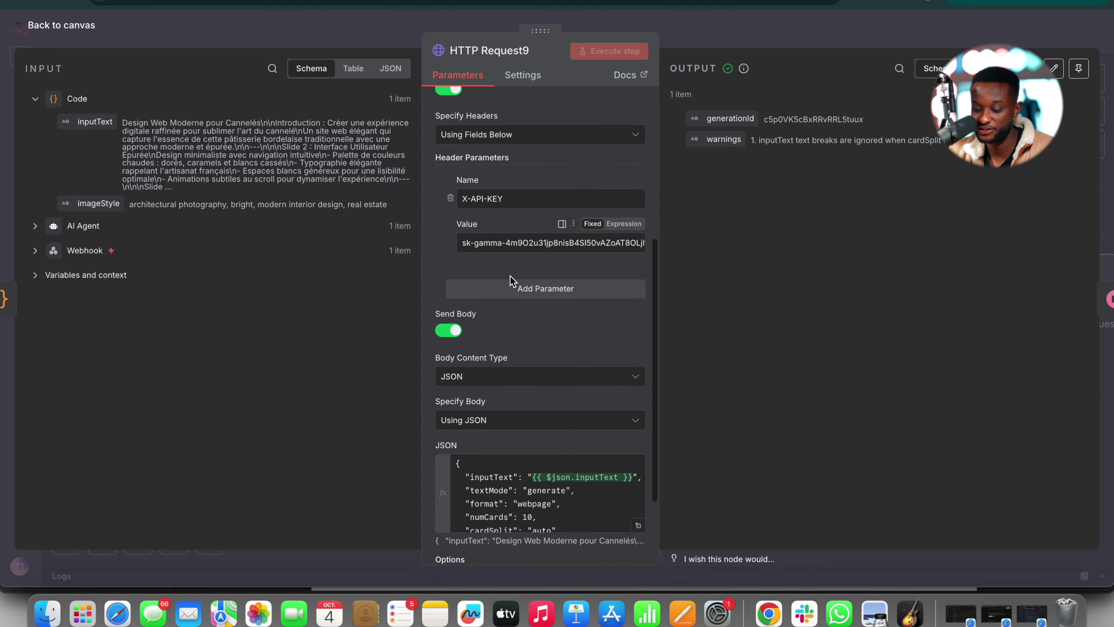
{"action": "scroll", "coordinate": [512, 280], "scroll_direction": "down", "scroll_amount": 3}
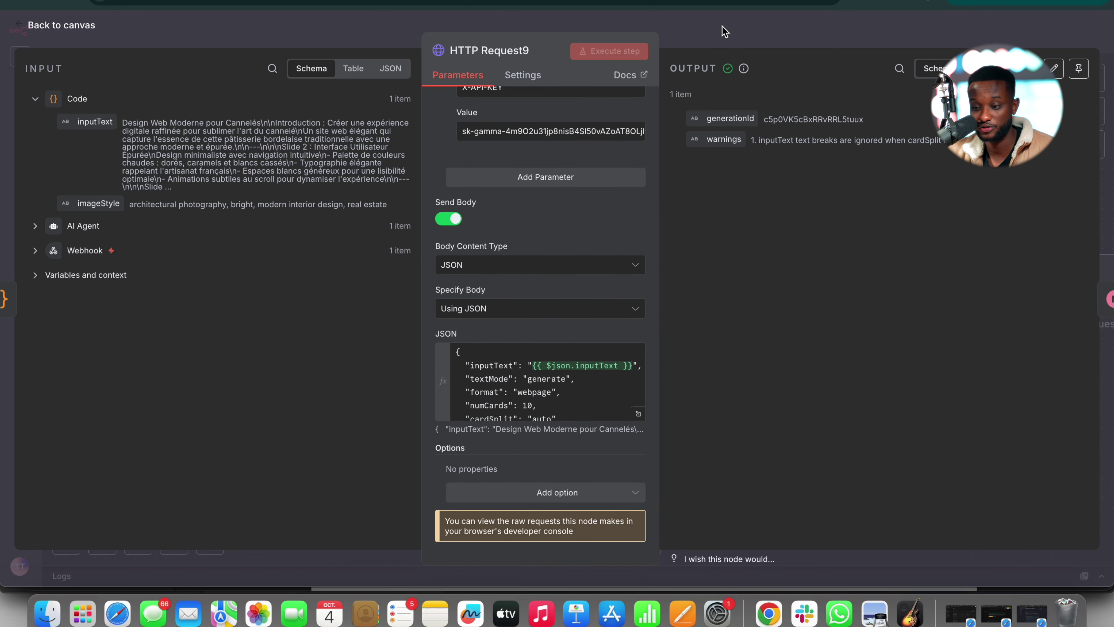
{"action": "left_click", "coordinate": [723, 26]}
{"action": "double_click", "coordinate": [609, 231]}
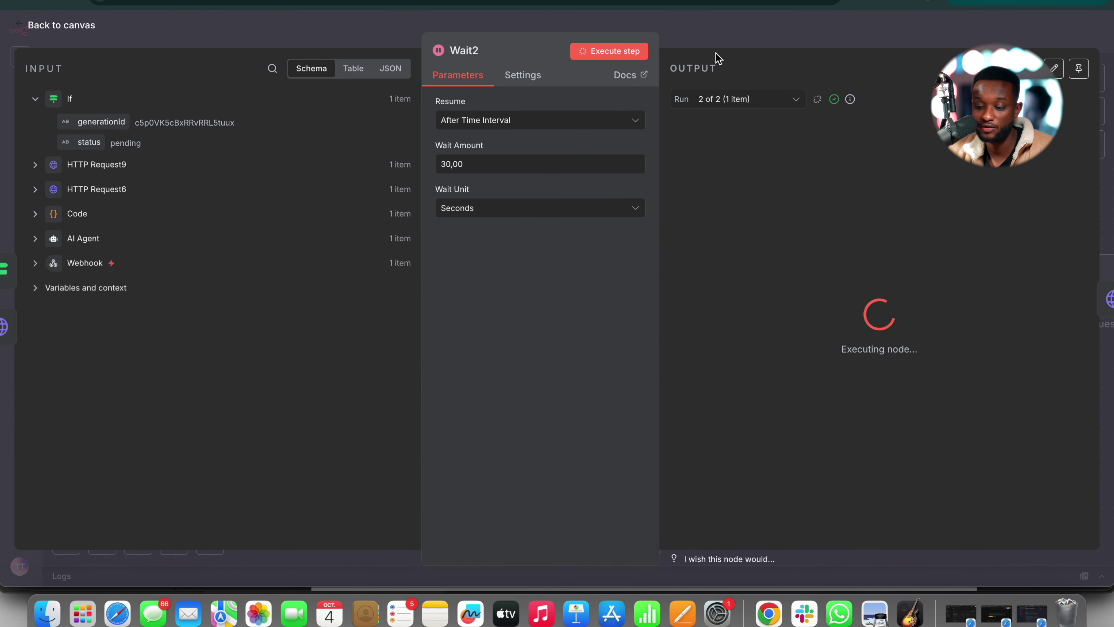
{"action": "left_click", "coordinate": [733, 47]}
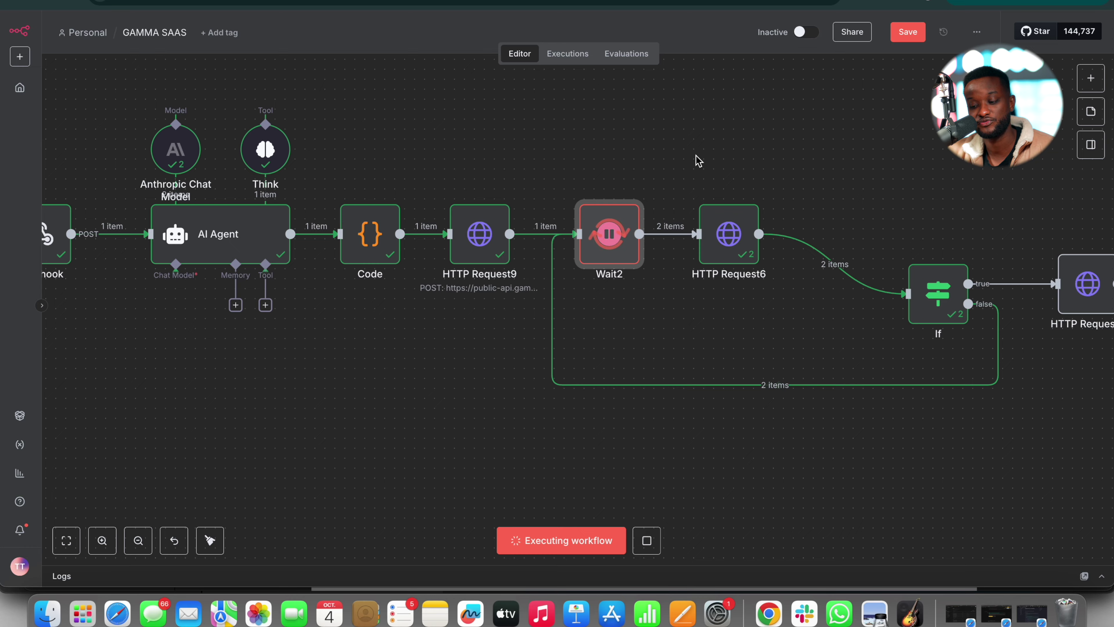
Examine HTTP Request6's URL expression, including the generations endpoint and generationId variable, in its expanded editor and return to the node's parameters
{"action": "scroll", "coordinate": [696, 160], "scroll_direction": "right", "scroll_amount": 3}
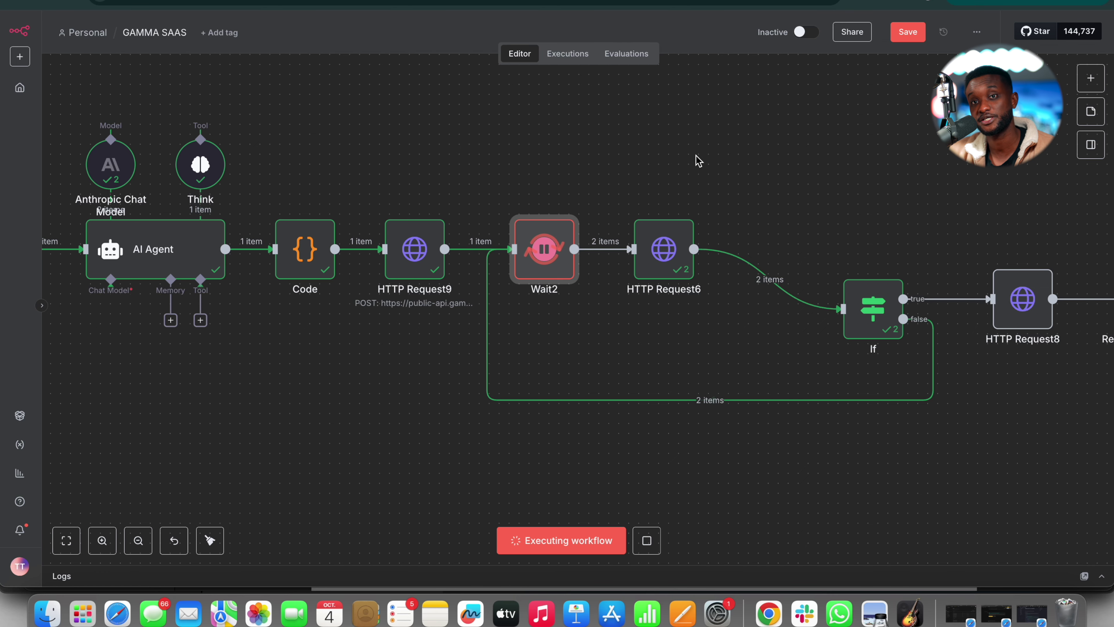
{"action": "scroll", "coordinate": [697, 160], "scroll_direction": "right", "scroll_amount": 5}
{"action": "scroll", "coordinate": [698, 160], "scroll_direction": "down", "scroll_amount": 2}
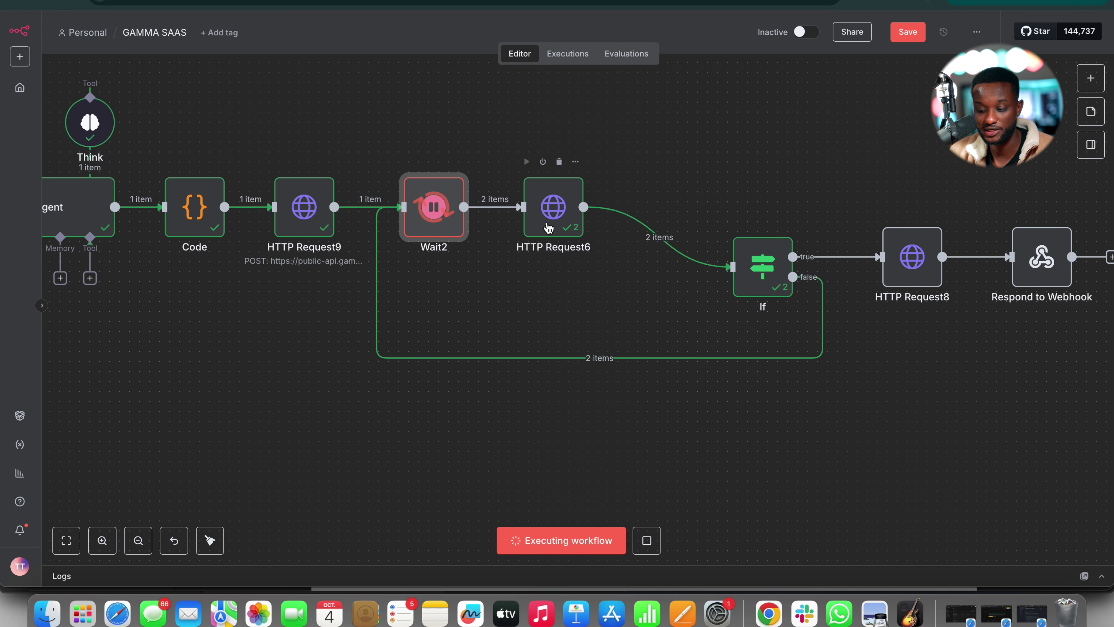
{"action": "double_click", "coordinate": [555, 211]}
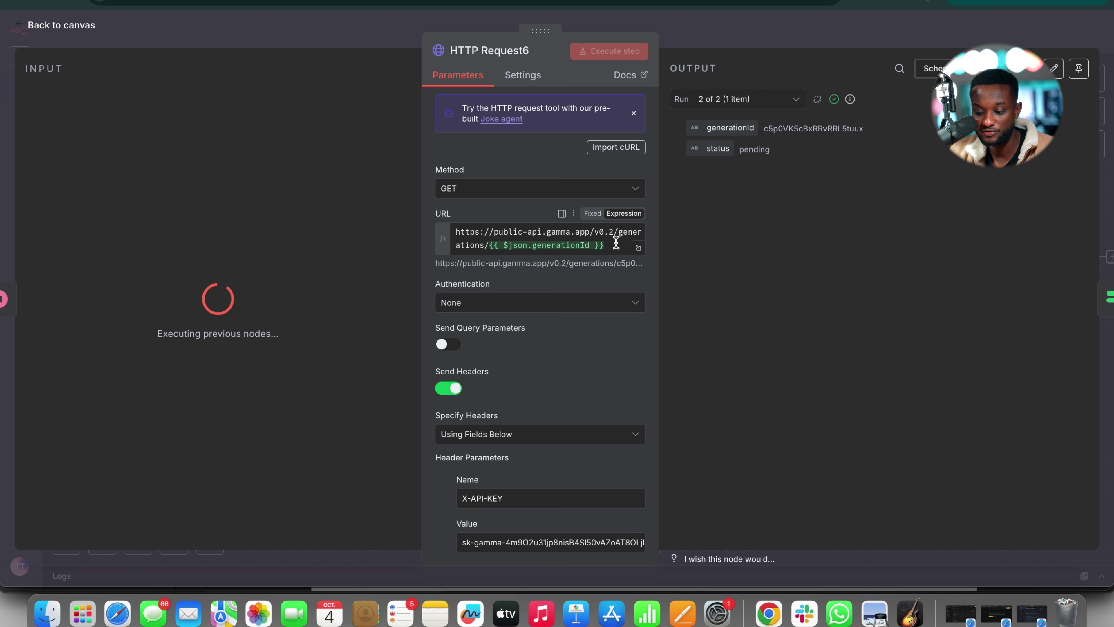
{"action": "left_click", "coordinate": [638, 249]}
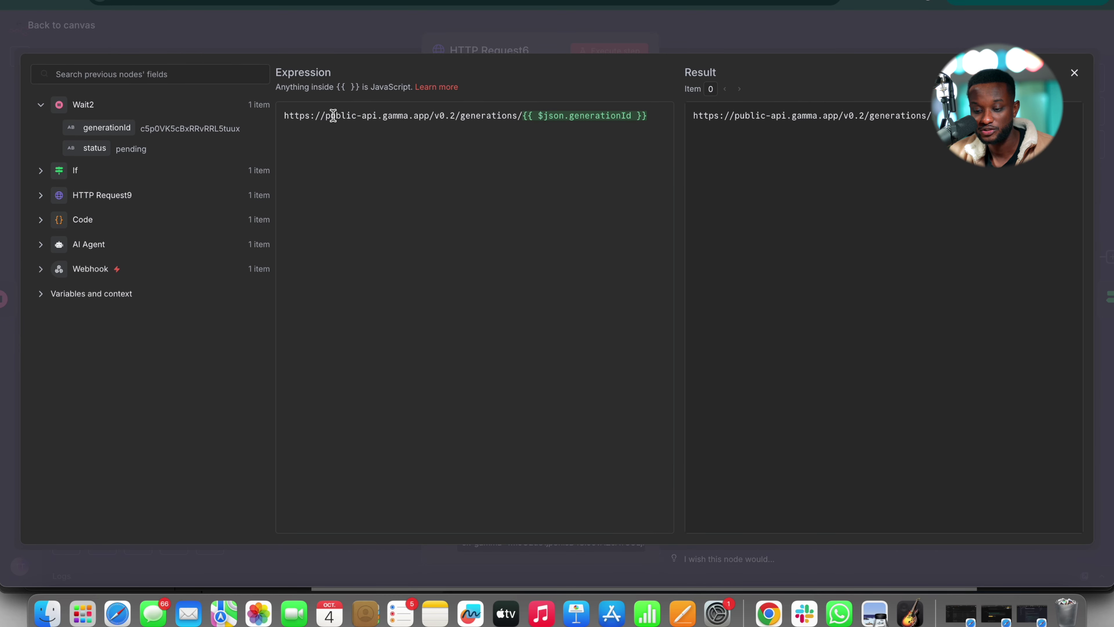
{"action": "left_click_drag", "start_coordinate": [302, 118], "coordinate": [452, 118]}
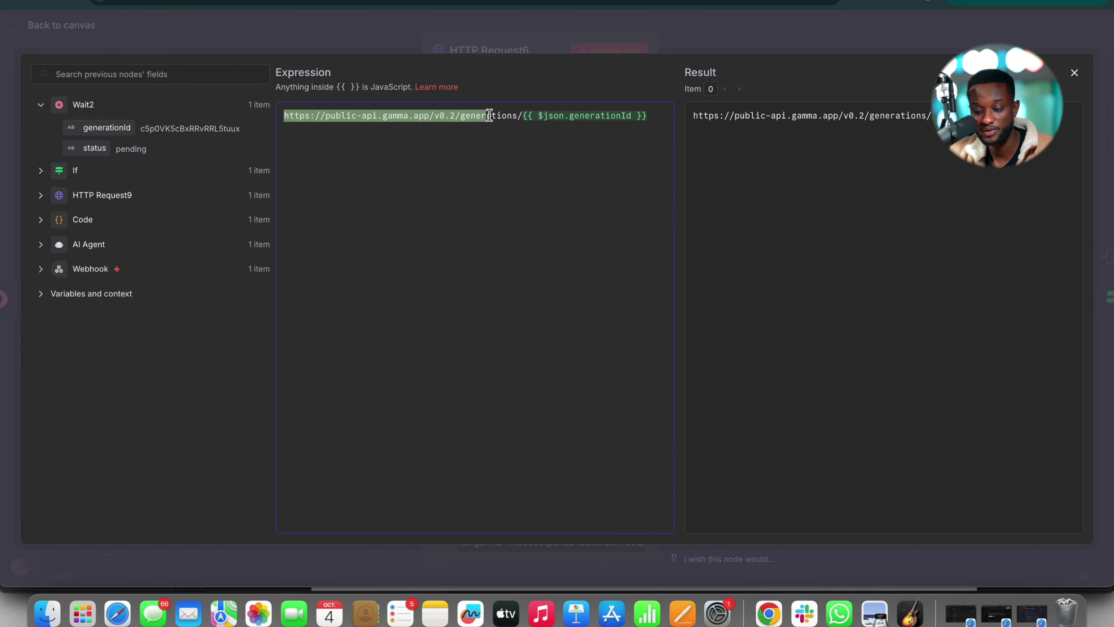
{"action": "left_click", "coordinate": [529, 138]}
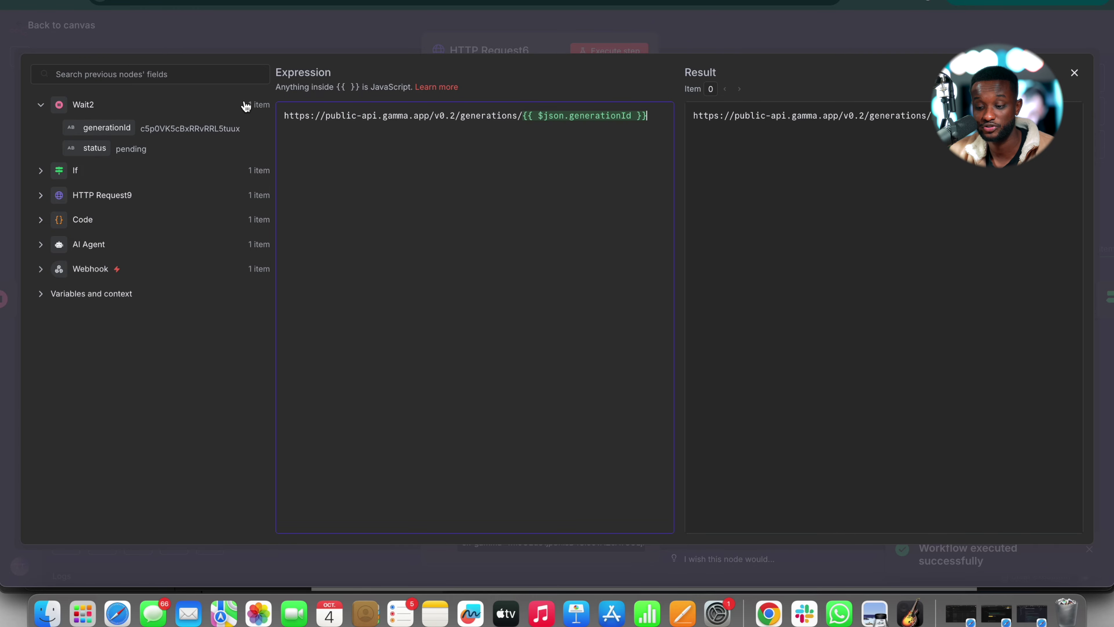
{"action": "left_click", "coordinate": [681, 36]}
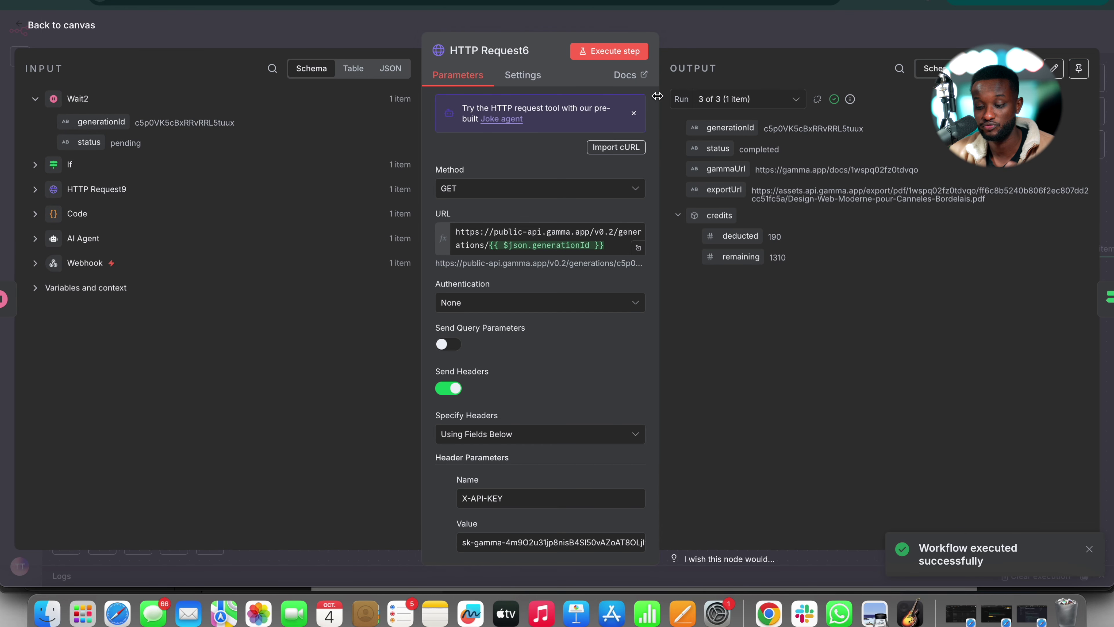
Check HTTP Request6's X-API-KEY and accept header parameters and its Send Body setting, and close the node
{"action": "scroll", "coordinate": [635, 129], "scroll_direction": "down", "scroll_amount": 6}
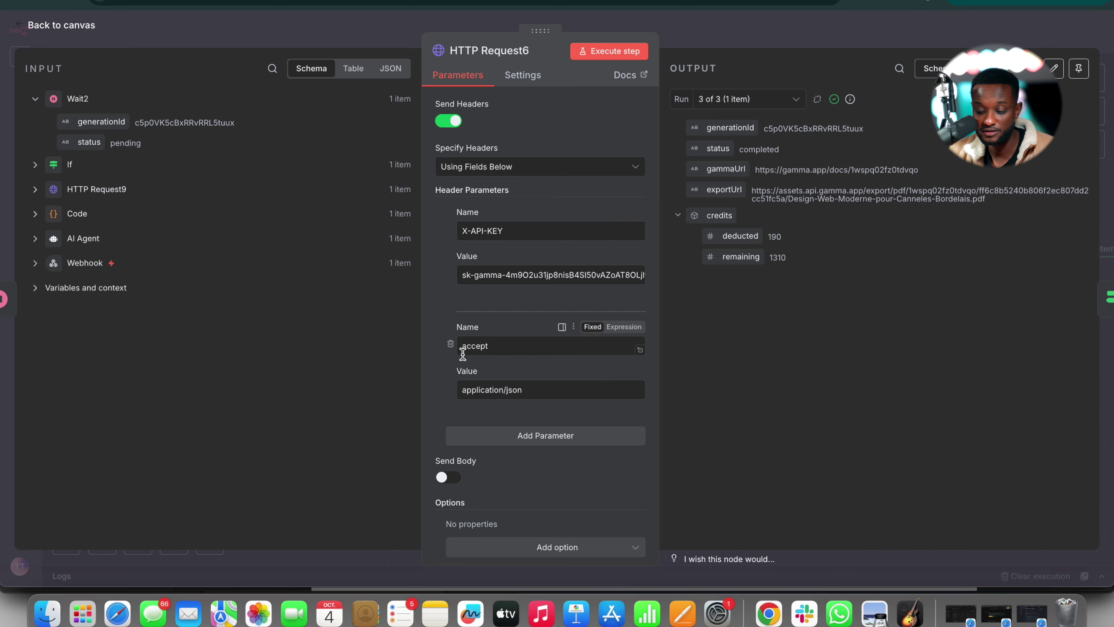
{"action": "scroll", "coordinate": [463, 355], "scroll_direction": "down", "scroll_amount": 2}
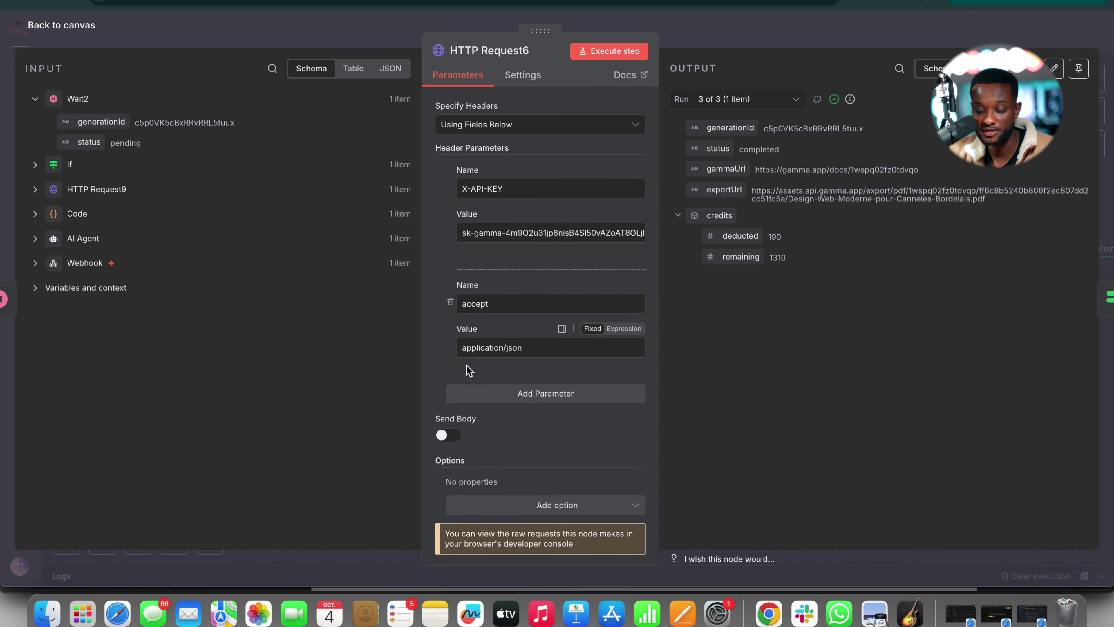
{"action": "scroll", "coordinate": [534, 355], "scroll_direction": "down", "scroll_amount": 1}
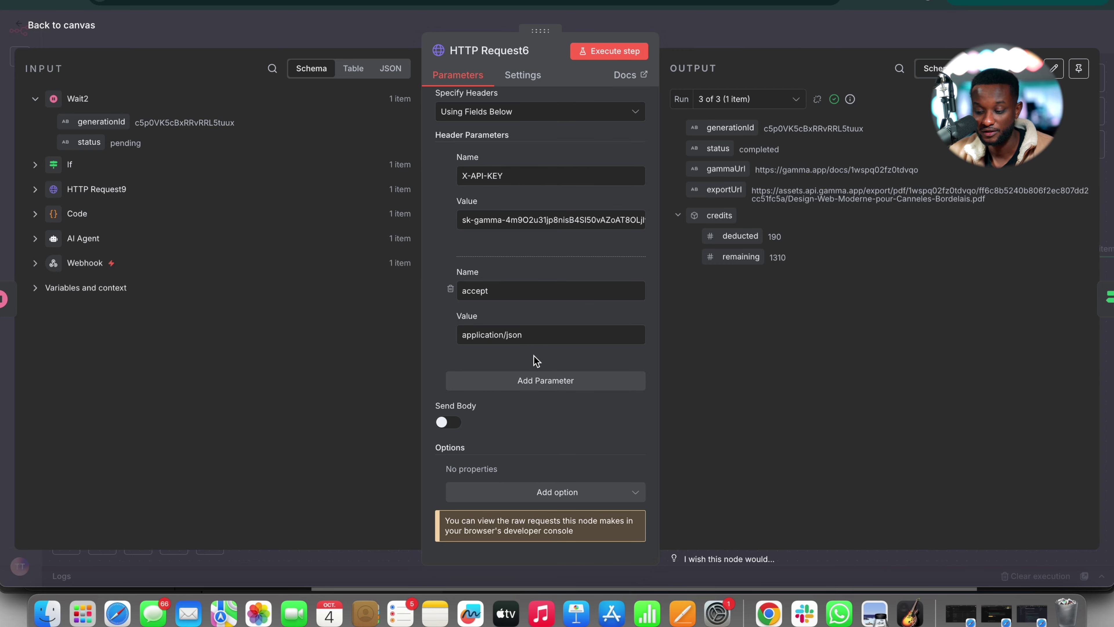
{"action": "left_click", "coordinate": [813, 36]}
Switch from the n8n canvas to the Gamma AI web page and view the generated presentation's opening slide
{"action": "scroll", "coordinate": [751, 187], "scroll_direction": "right", "scroll_amount": 2}
{"action": "scroll", "coordinate": [749, 181], "scroll_direction": "right", "scroll_amount": 2}
{"action": "scroll", "coordinate": [748, 181], "scroll_direction": "left", "scroll_amount": 2}
{"action": "key", "text": "ctrl+Left"}
{"action": "key", "text": "ctrl+Right"}
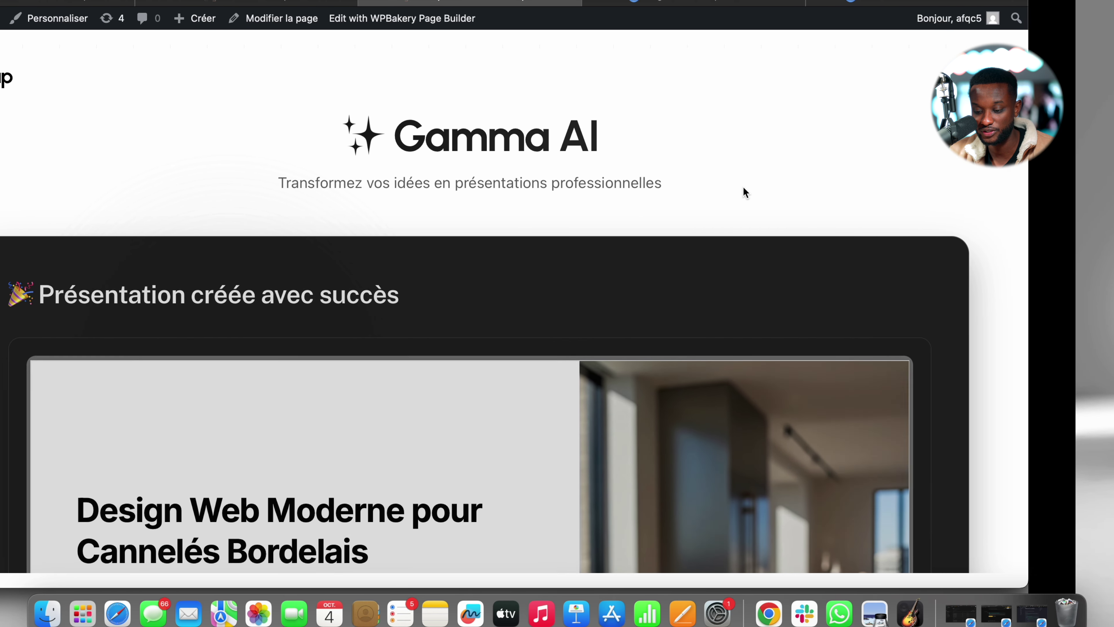
{"action": "scroll", "coordinate": [640, 239], "scroll_direction": "down", "scroll_amount": 6}
{"action": "scroll", "coordinate": [640, 239], "scroll_direction": "down", "scroll_amount": 3}
{"action": "scroll", "coordinate": [640, 239], "scroll_direction": "up", "scroll_amount": 2}
{"action": "scroll", "coordinate": [641, 237], "scroll_direction": "up", "scroll_amount": 4}
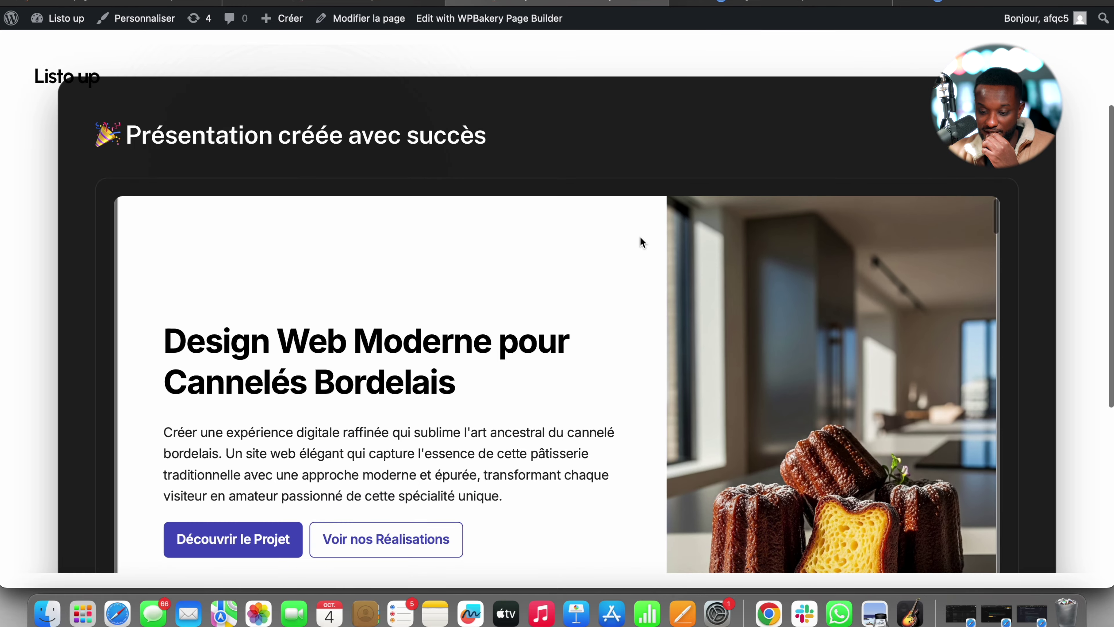
Review the generated cannelés presentation slide by slide in the embedded viewer, from the opening slide through the closing Vision d'Excellence Digitale Réalisée slide
{"action": "scroll", "coordinate": [662, 117], "scroll_direction": "down", "scroll_amount": 10}
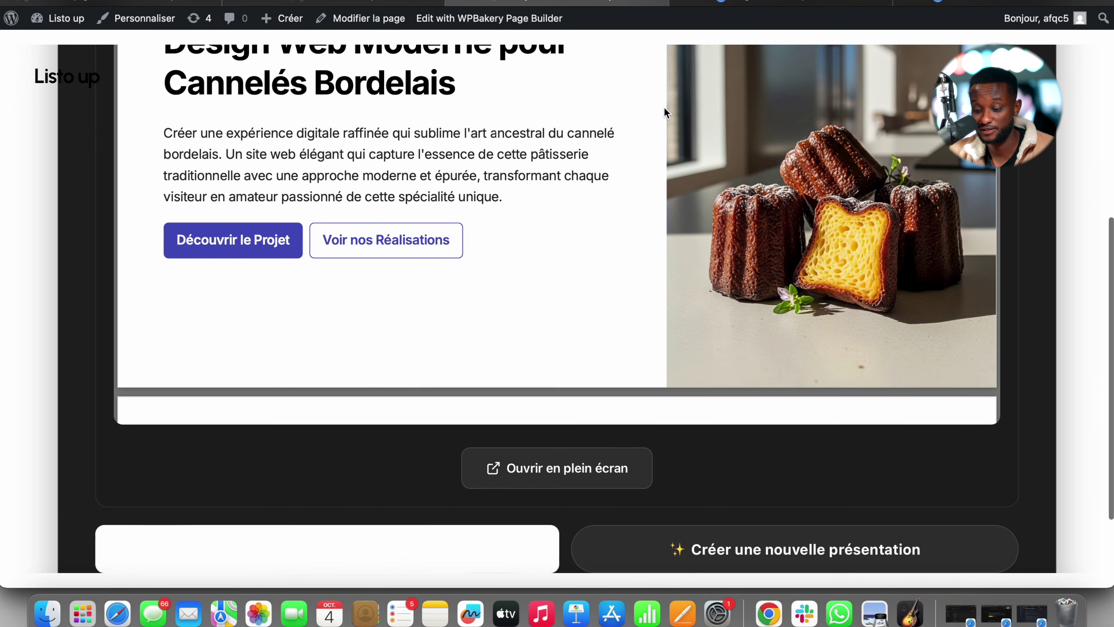
{"action": "scroll", "coordinate": [643, 179], "scroll_direction": "down", "scroll_amount": 3}
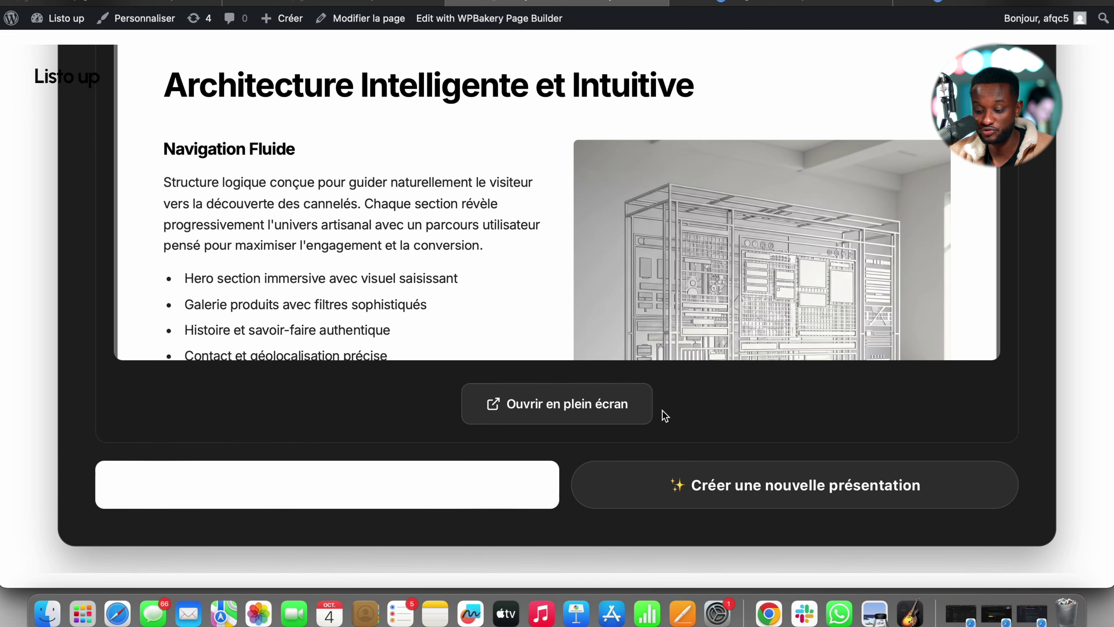
{"action": "scroll", "coordinate": [662, 409], "scroll_direction": "up", "scroll_amount": 5}
{"action": "scroll", "coordinate": [698, 234], "scroll_direction": "down", "scroll_amount": 2}
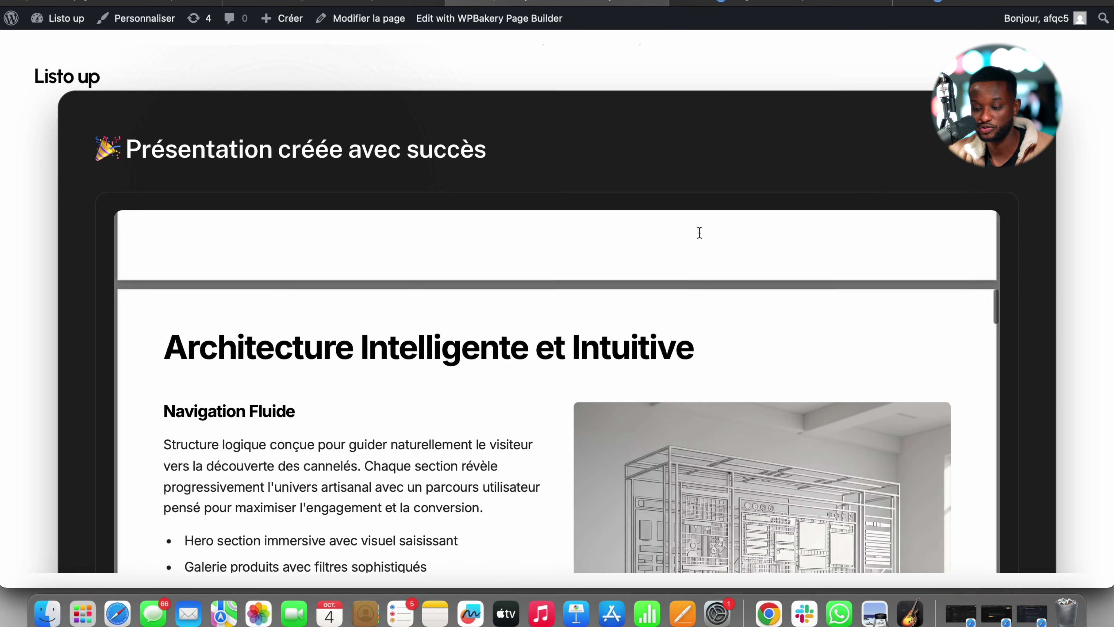
{"action": "scroll", "coordinate": [711, 175], "scroll_direction": "down", "scroll_amount": 5}
{"action": "scroll", "coordinate": [711, 175], "scroll_direction": "down", "scroll_amount": 10}
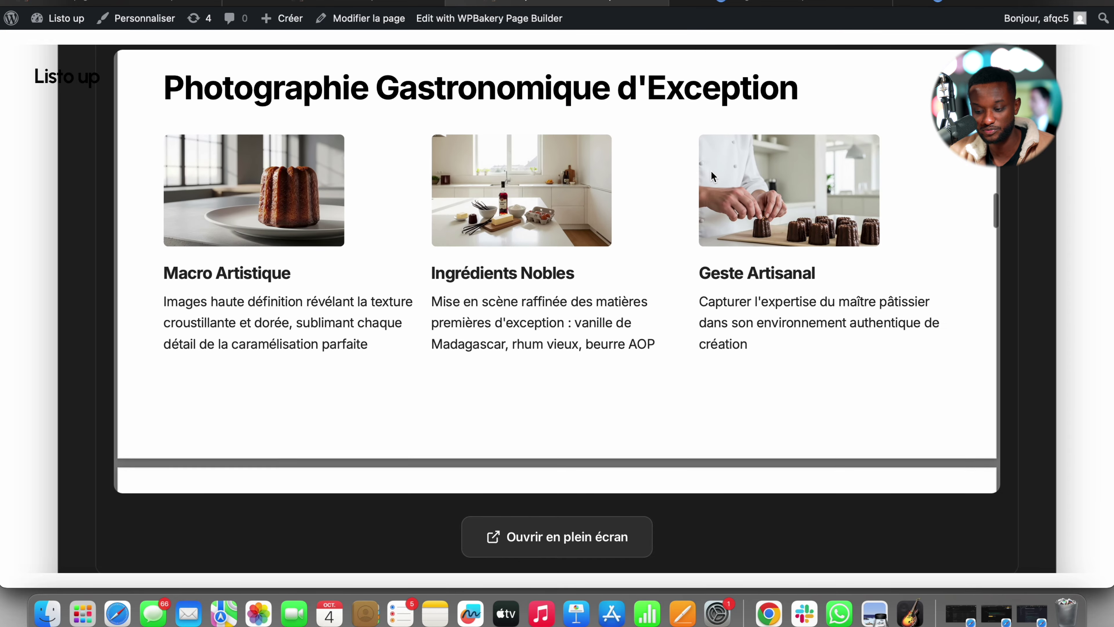
{"action": "scroll", "coordinate": [711, 174], "scroll_direction": "up", "scroll_amount": 3}
{"action": "scroll", "coordinate": [703, 320], "scroll_direction": "down", "scroll_amount": 5}
{"action": "scroll", "coordinate": [704, 319], "scroll_direction": "down", "scroll_amount": 10}
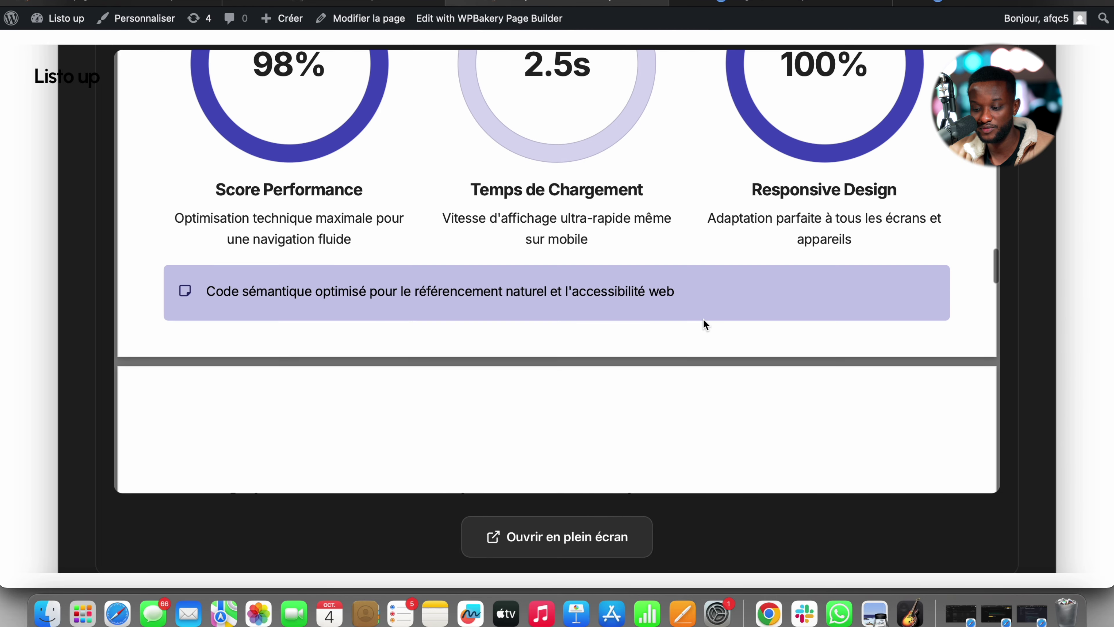
{"action": "scroll", "coordinate": [703, 319], "scroll_direction": "down", "scroll_amount": 10}
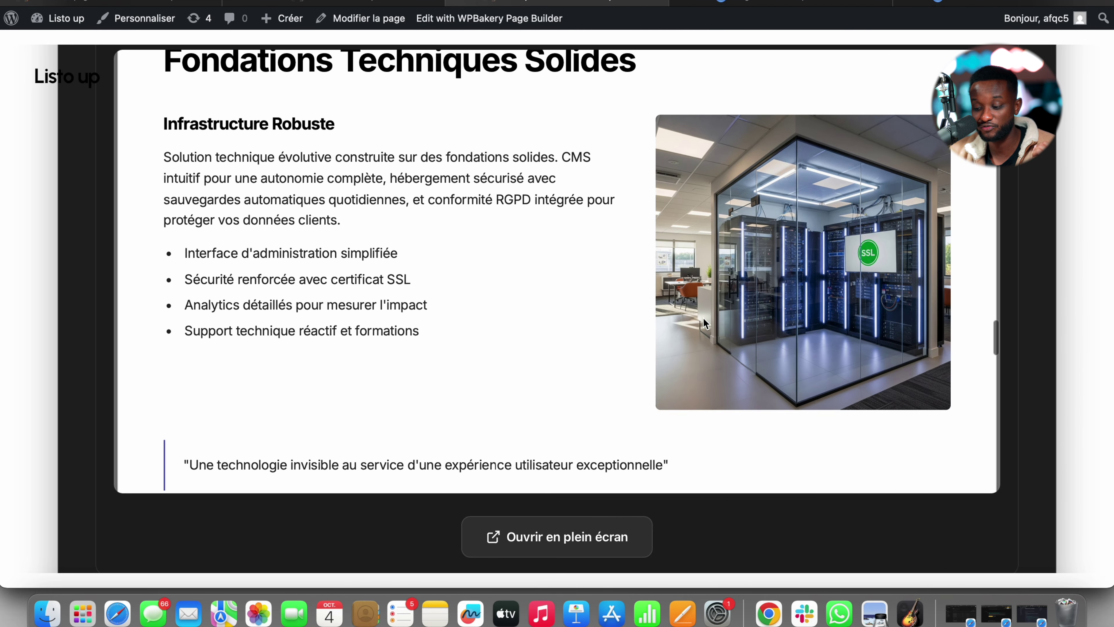
{"action": "scroll", "coordinate": [703, 322], "scroll_direction": "down", "scroll_amount": 10}
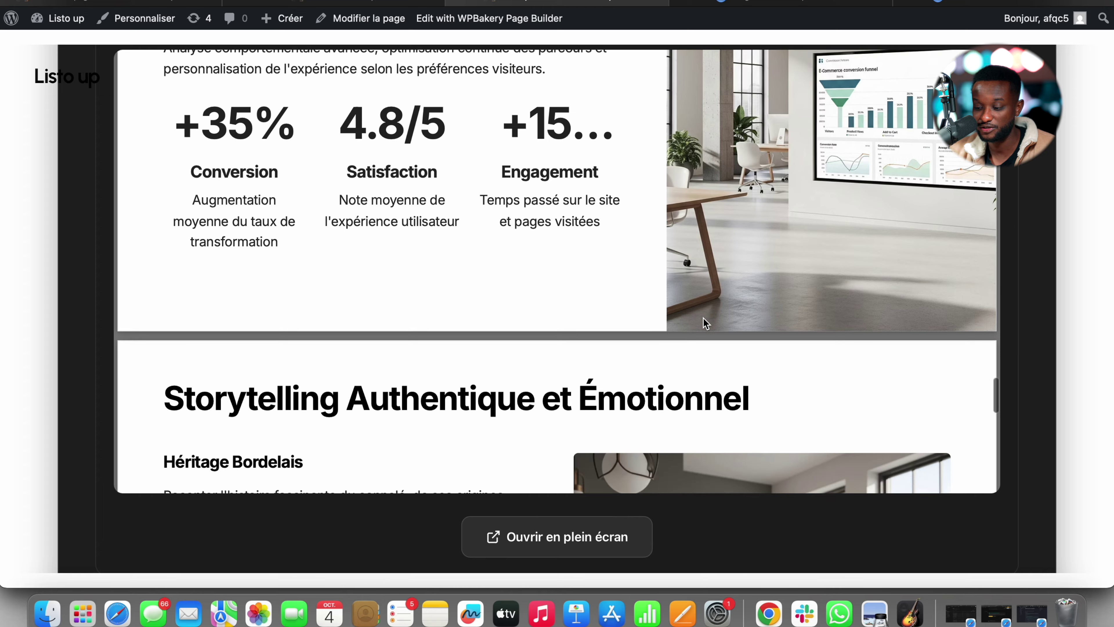
{"action": "scroll", "coordinate": [704, 319], "scroll_direction": "down", "scroll_amount": 10}
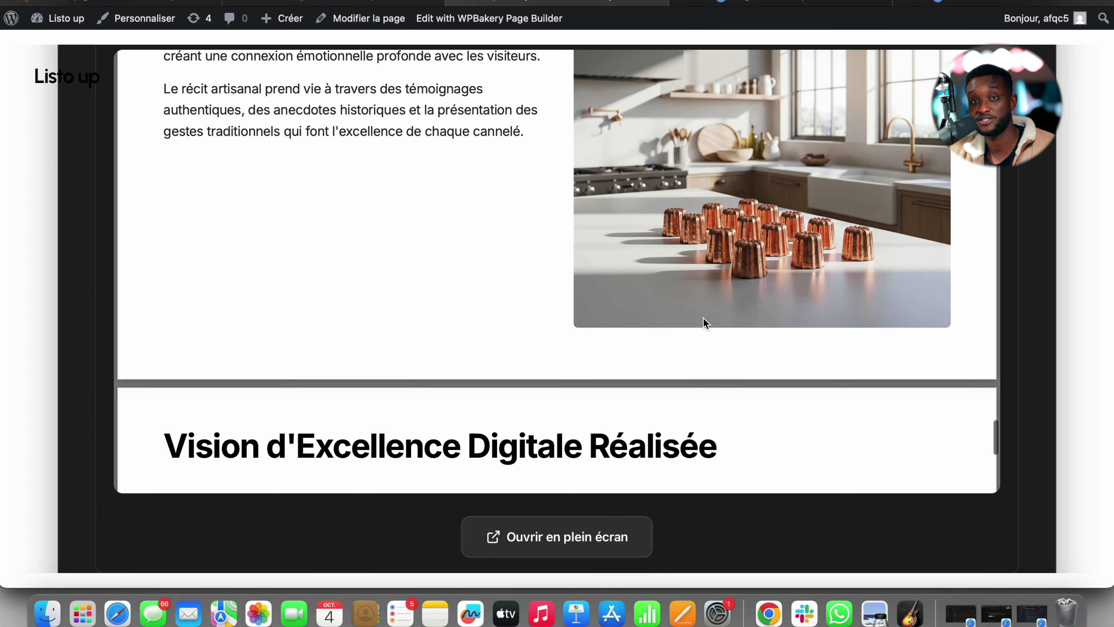
{"action": "scroll", "coordinate": [704, 325], "scroll_direction": "up", "scroll_amount": 10}
{"action": "scroll", "coordinate": [703, 318], "scroll_direction": "down", "scroll_amount": 5}
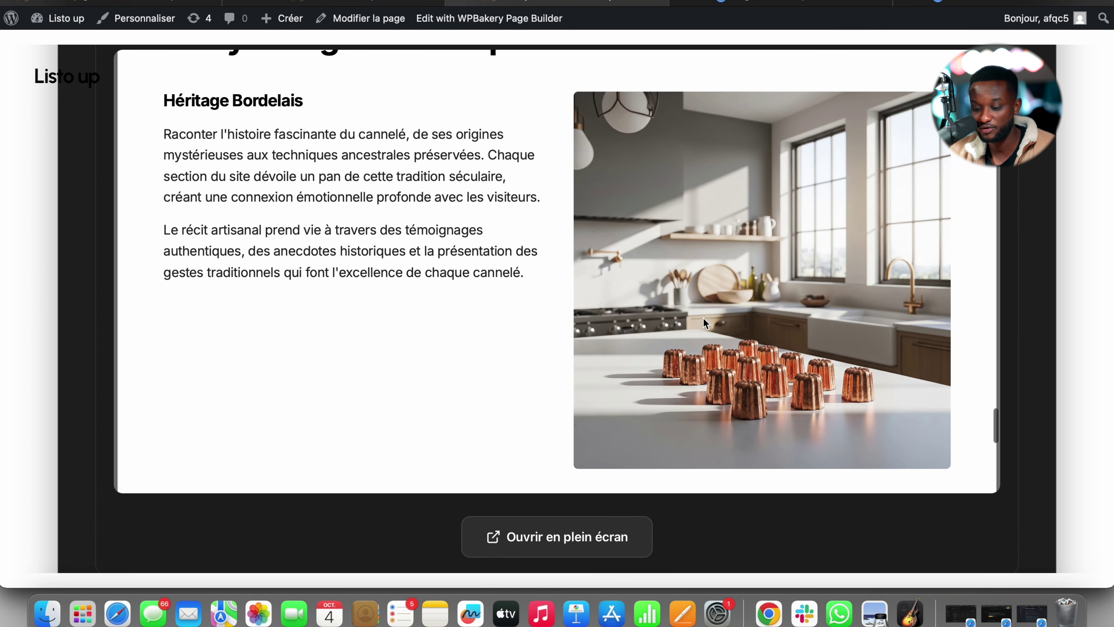
{"action": "scroll", "coordinate": [703, 317], "scroll_direction": "down", "scroll_amount": 7}
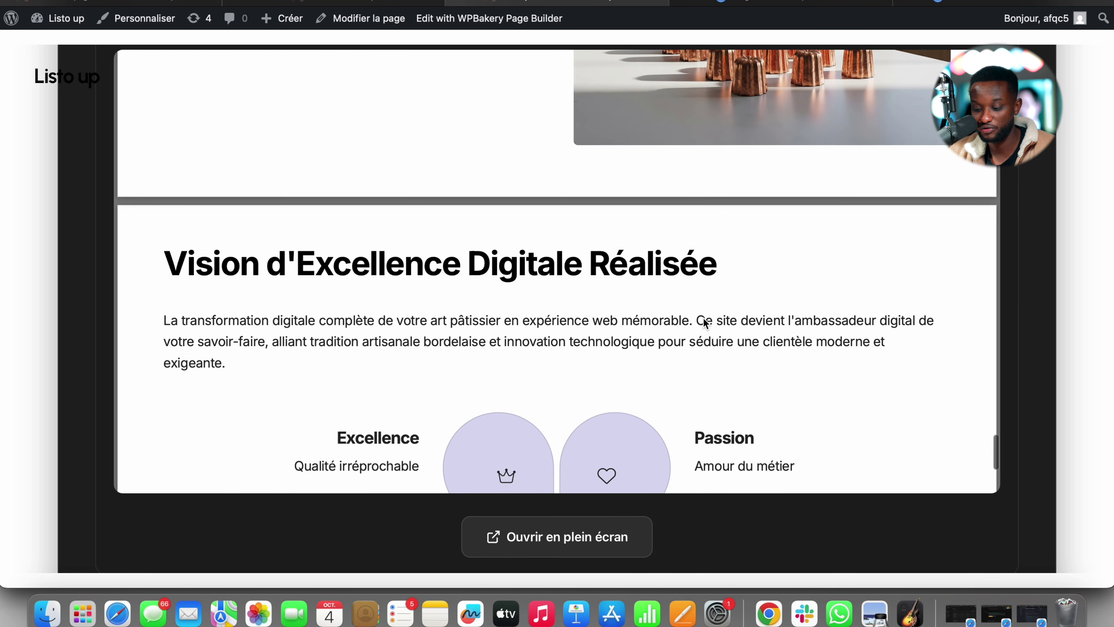
{"action": "scroll", "coordinate": [702, 323], "scroll_direction": "down", "scroll_amount": 10}
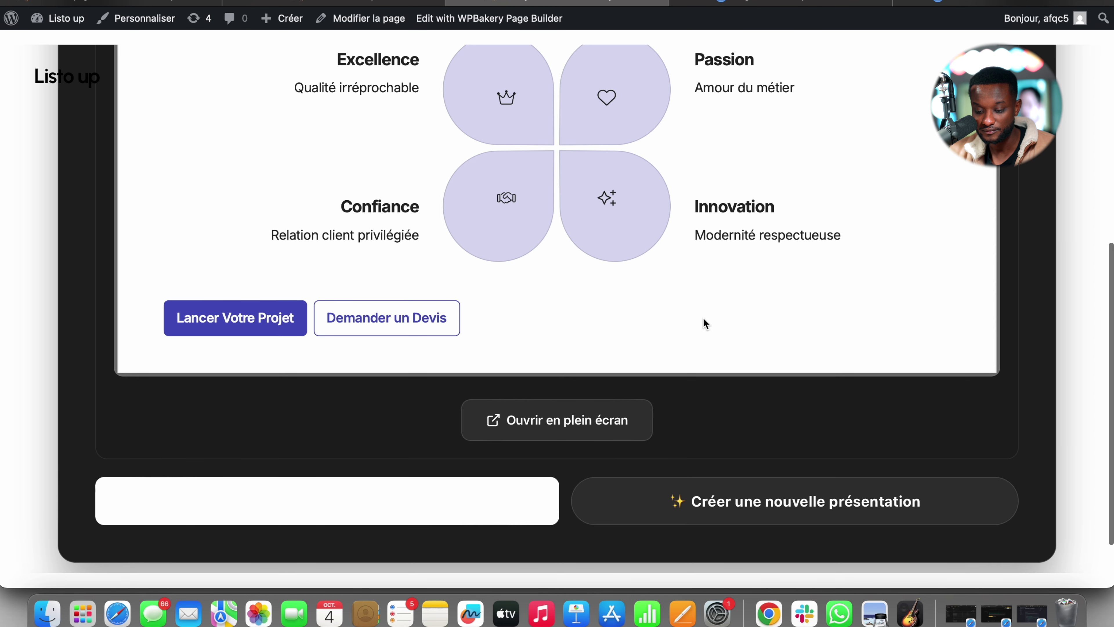
Look back through the presentation from its closing slide to the opening Design Web Moderne pour Cannelés Bordelais slide
{"action": "scroll", "coordinate": [685, 408], "scroll_direction": "up", "scroll_amount": 2}
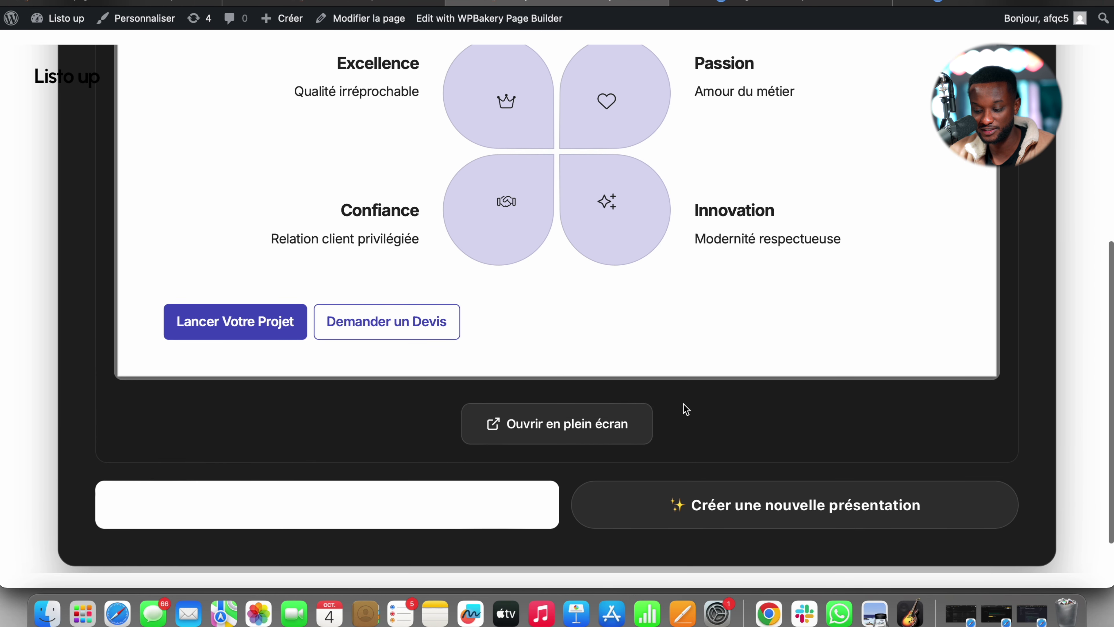
{"action": "scroll", "coordinate": [697, 389], "scroll_direction": "up", "scroll_amount": 5}
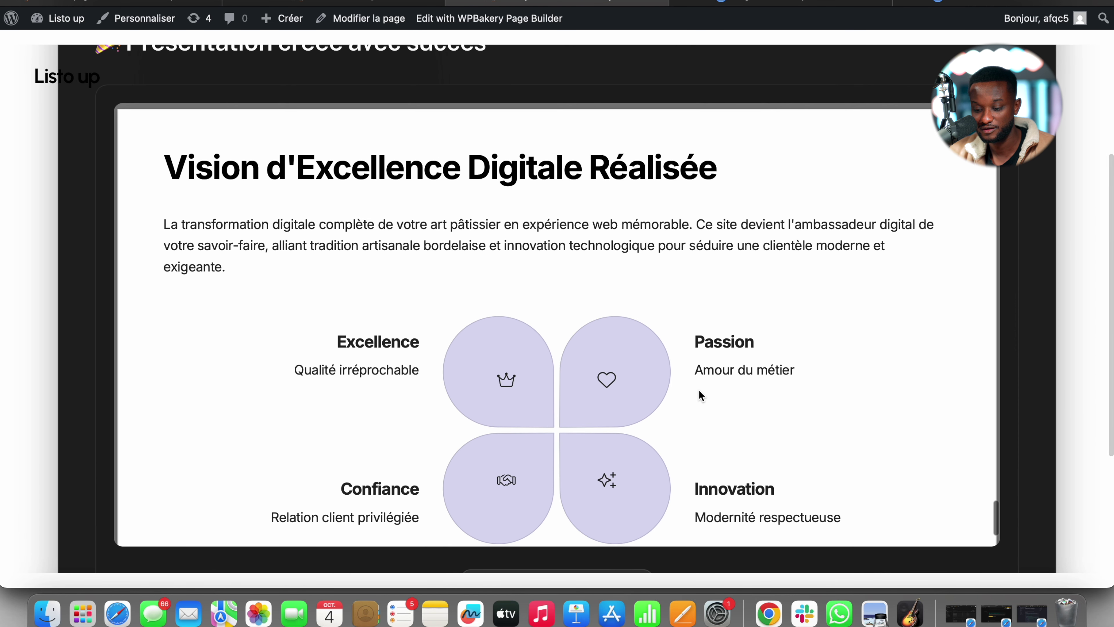
{"action": "scroll", "coordinate": [698, 389], "scroll_direction": "up", "scroll_amount": 15}
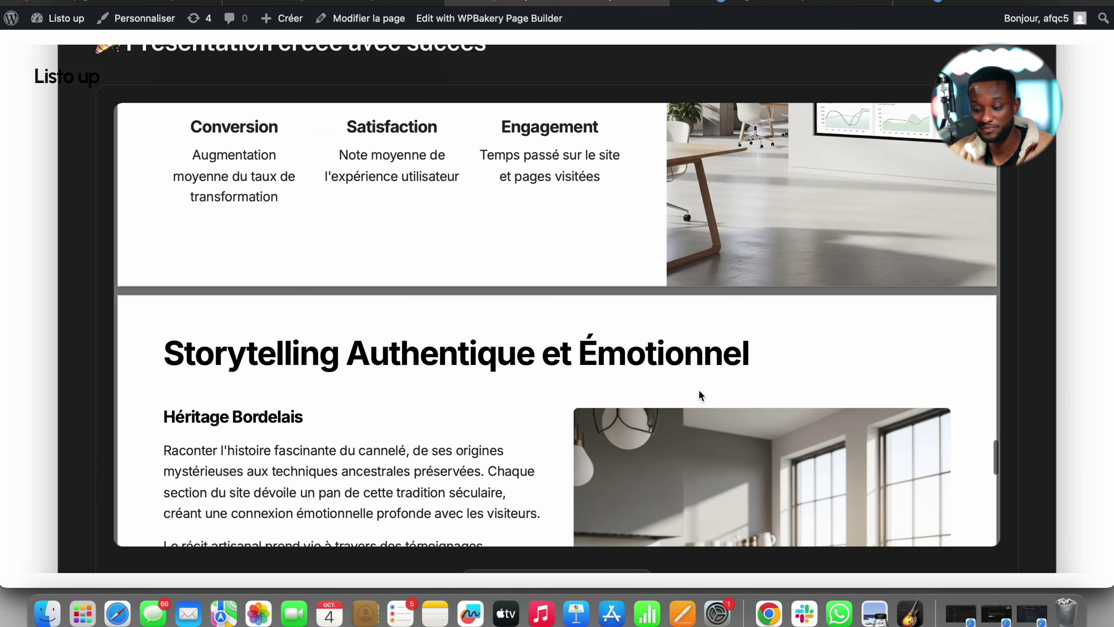
{"action": "scroll", "coordinate": [698, 390], "scroll_direction": "up", "scroll_amount": 10}
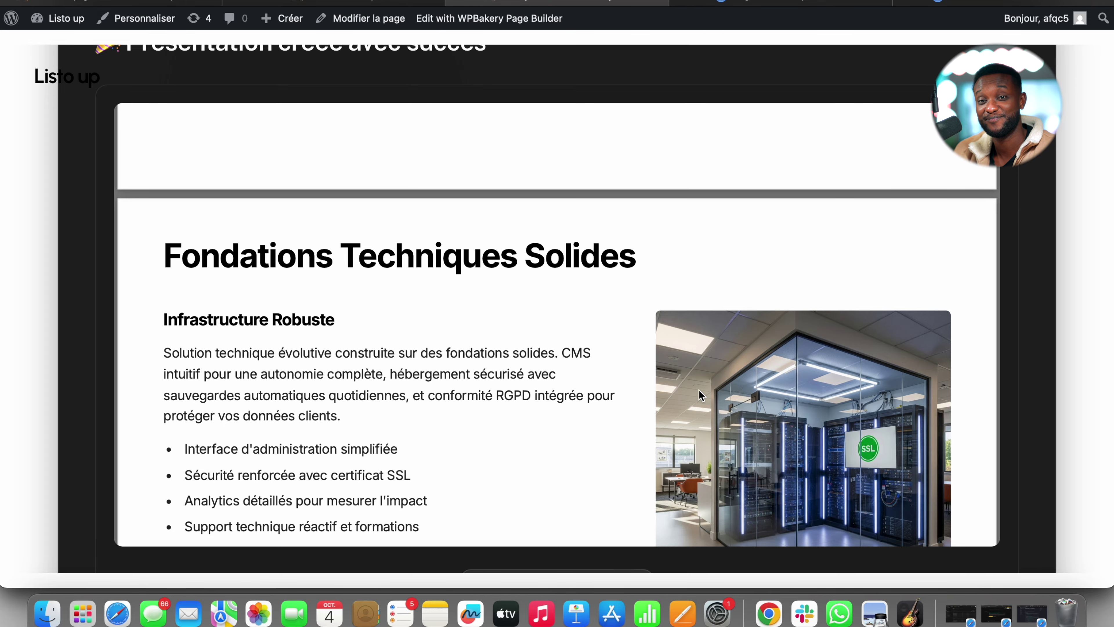
{"action": "scroll", "coordinate": [699, 390], "scroll_direction": "up", "scroll_amount": 15}
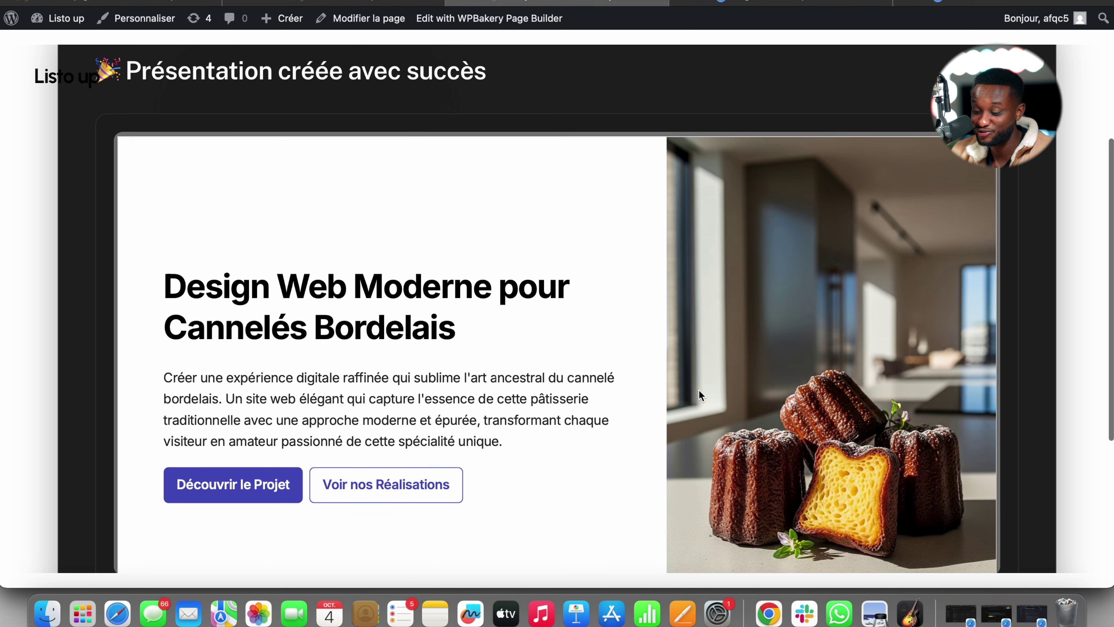
Switch back to the n8n workflow canvas, view the If node's condition and output, and close the node
{"action": "key", "text": "ctrl+Right"}
{"action": "scroll", "coordinate": [699, 390], "scroll_direction": "down", "scroll_amount": 5}
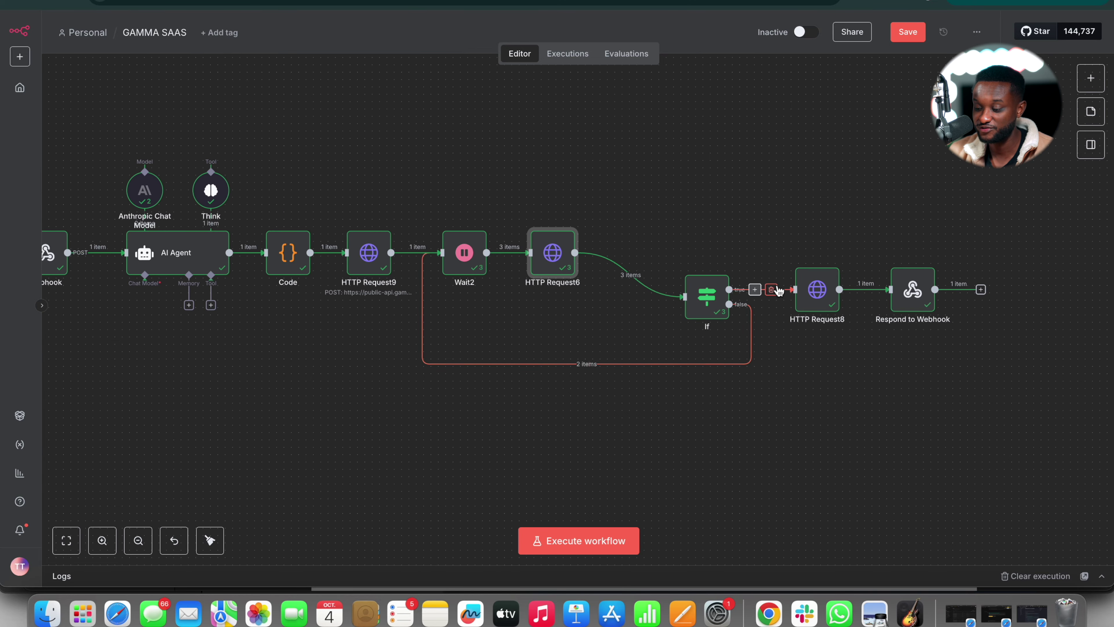
{"action": "scroll", "coordinate": [779, 290], "scroll_direction": "up", "scroll_amount": 3}
{"action": "scroll", "coordinate": [723, 303], "scroll_direction": "right", "scroll_amount": 3}
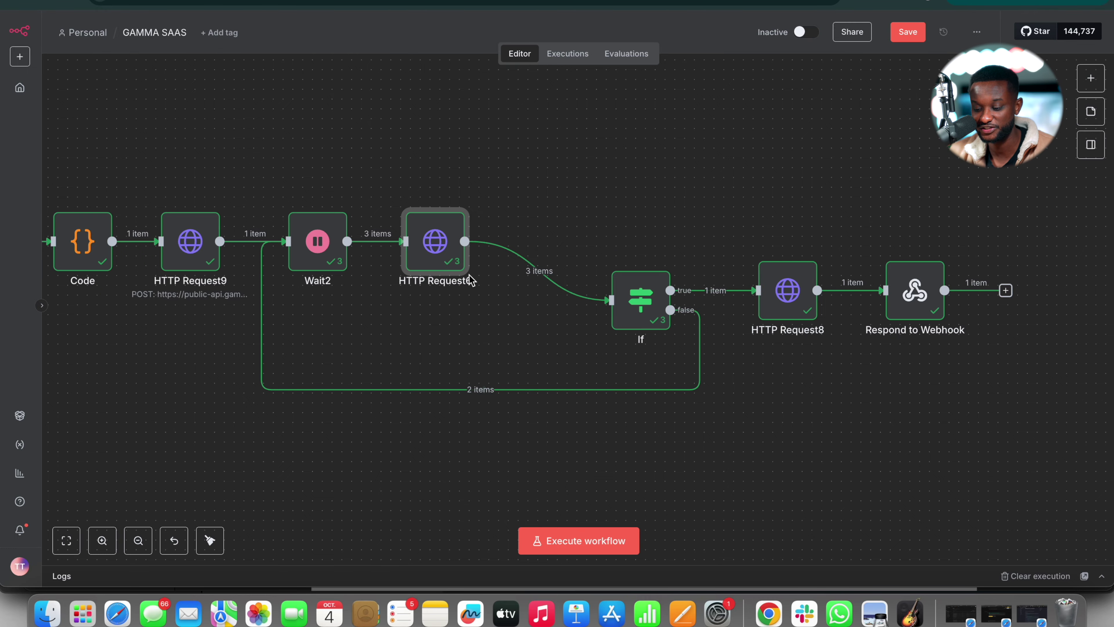
{"action": "double_click", "coordinate": [641, 308]}
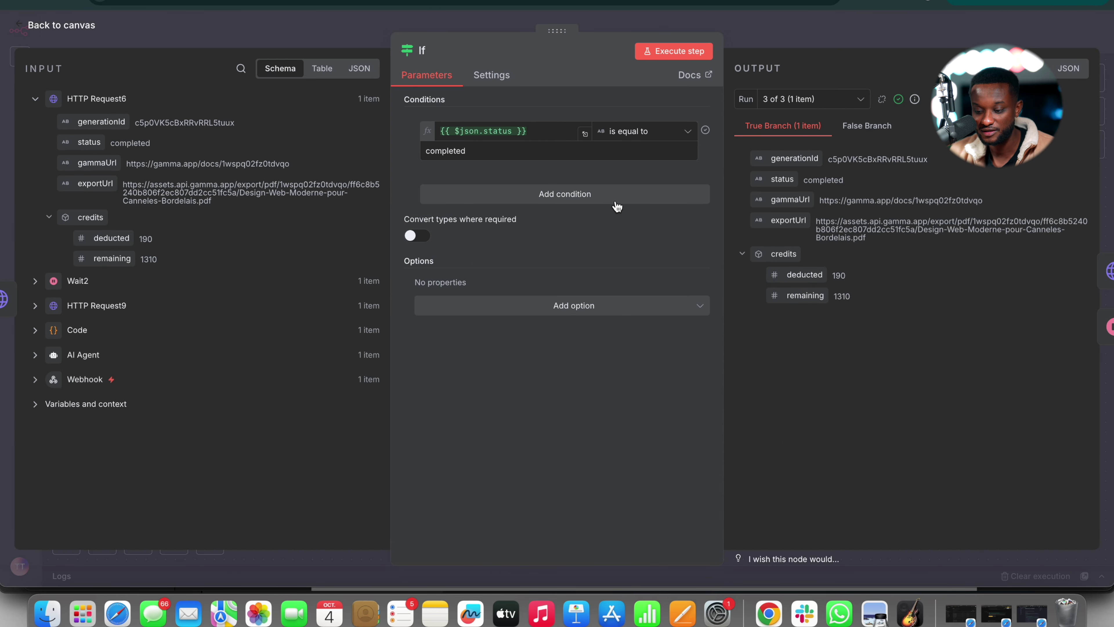
{"action": "left_click", "coordinate": [743, 39]}
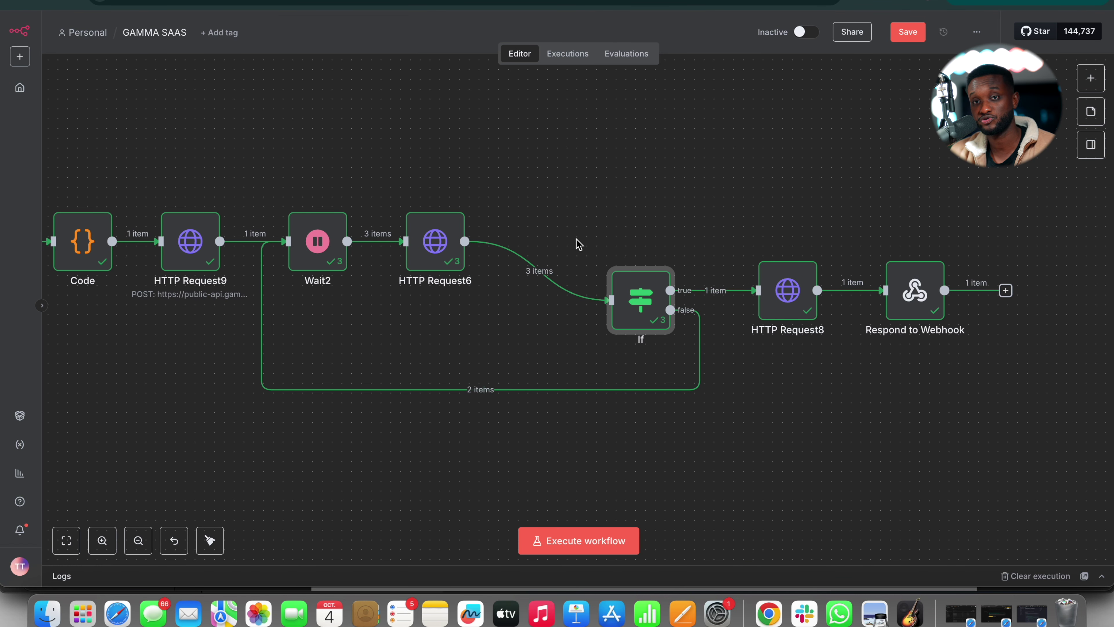
Reopen the If node and compare the status fields in its HTTP Request6 and Wait2 input data
{"action": "double_click", "coordinate": [650, 329]}
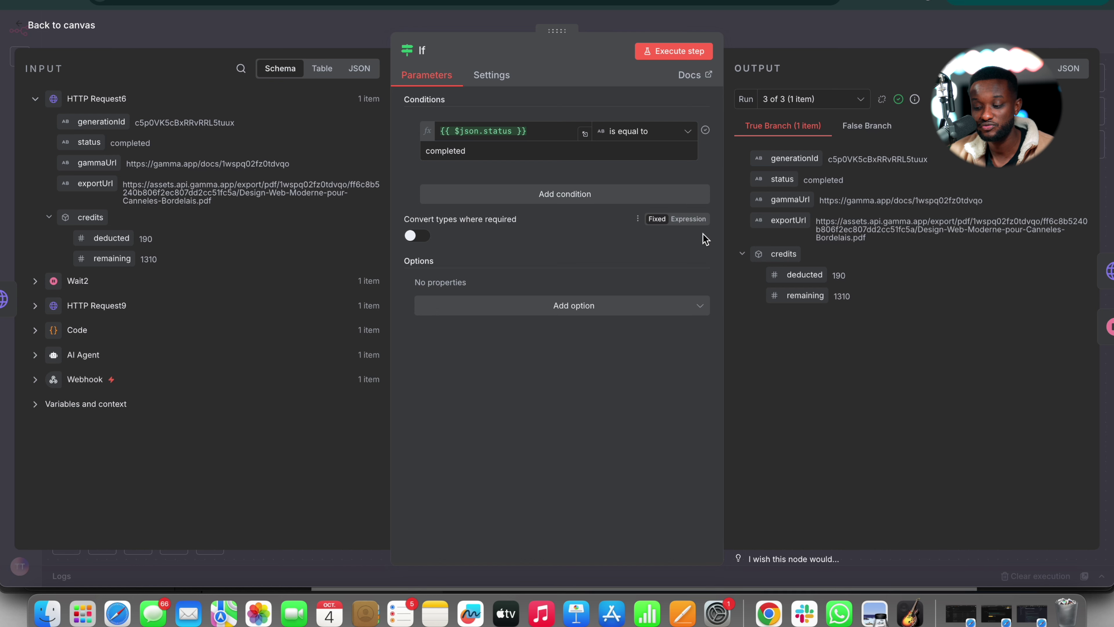
{"action": "left_click", "coordinate": [542, 133]}
{"action": "left_click", "coordinate": [210, 281]}
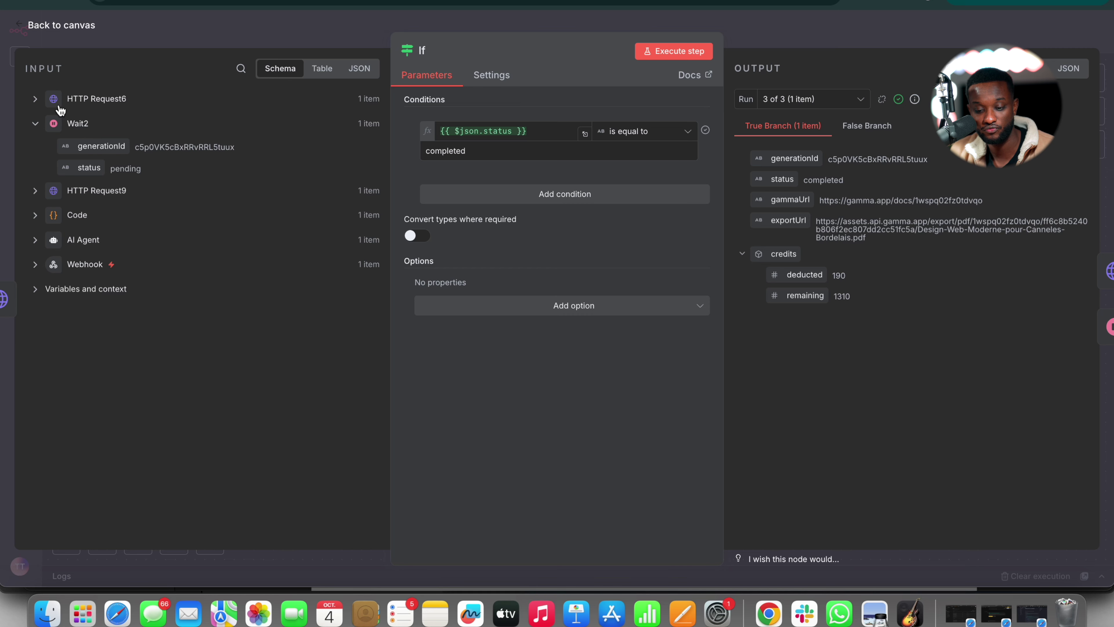
{"action": "left_click", "coordinate": [36, 99]}
{"action": "mouse_move", "coordinate": [85, 143]}
{"action": "left_mouse_down"}
{"action": "mouse_move", "coordinate": [442, 150]}
{"action": "mouse_move", "coordinate": [460, 132]}
{"action": "mouse_move", "coordinate": [124, 169]}
{"action": "mouse_move", "coordinate": [79, 156]}
{"action": "left_mouse_up"}
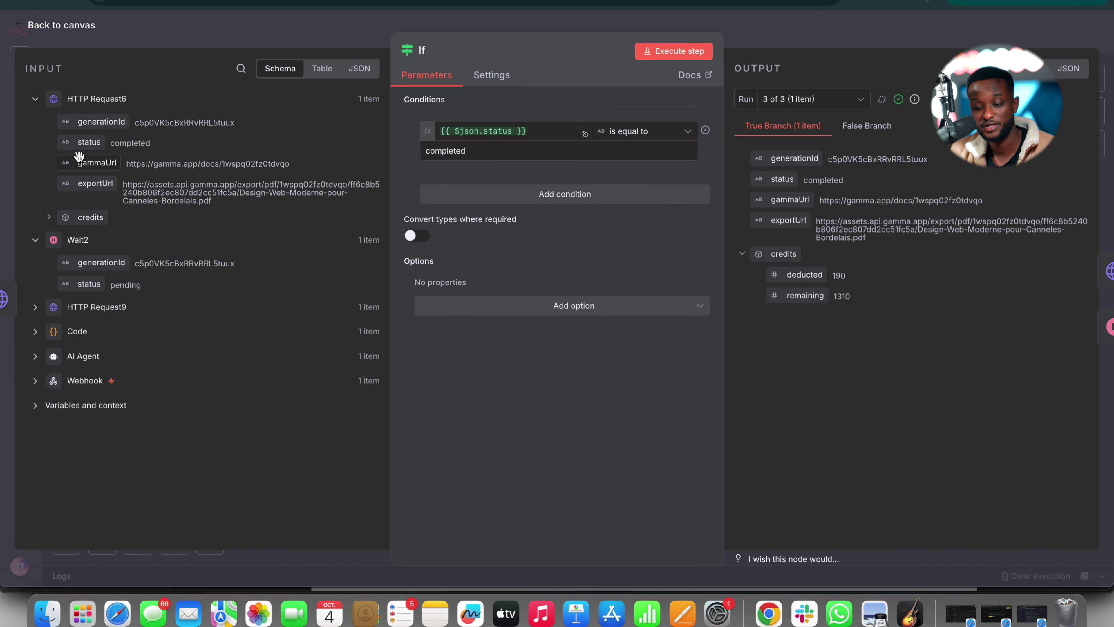
Examine the If condition's $json.status expression, its "is equal to" operator and its "completed" comparison value
{"action": "left_click", "coordinate": [506, 138]}
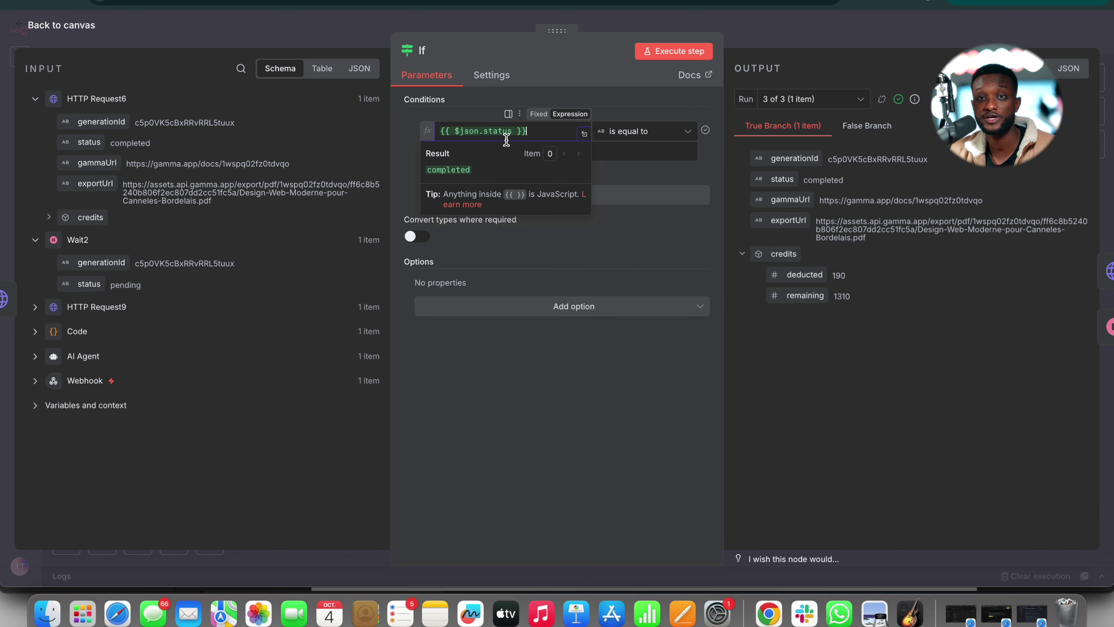
{"action": "left_click", "coordinate": [607, 207]}
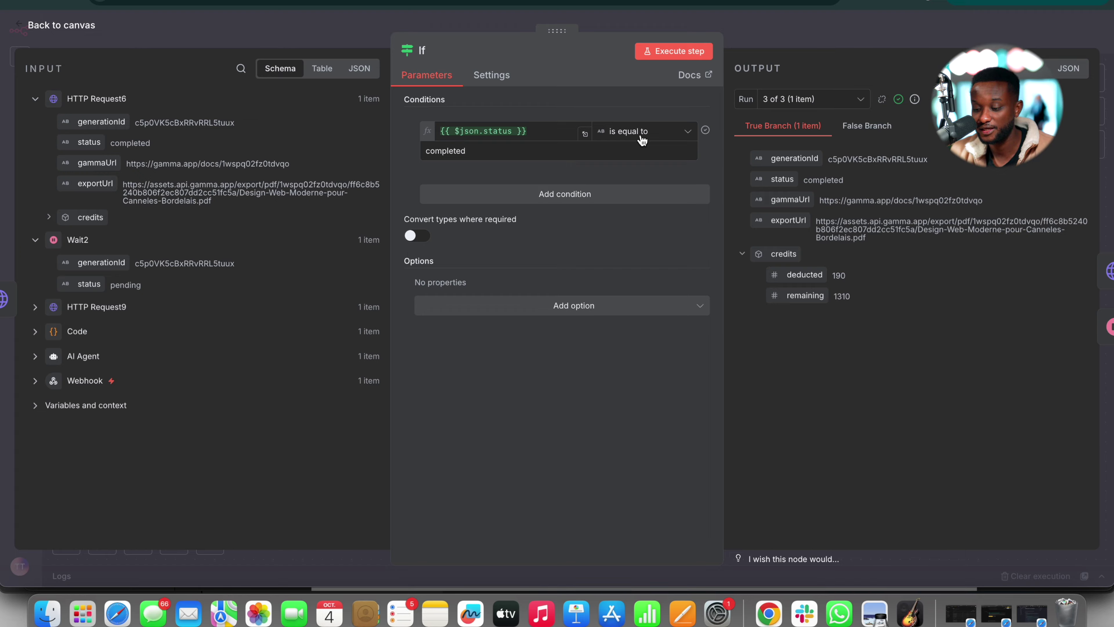
{"action": "left_click", "coordinate": [463, 152]}
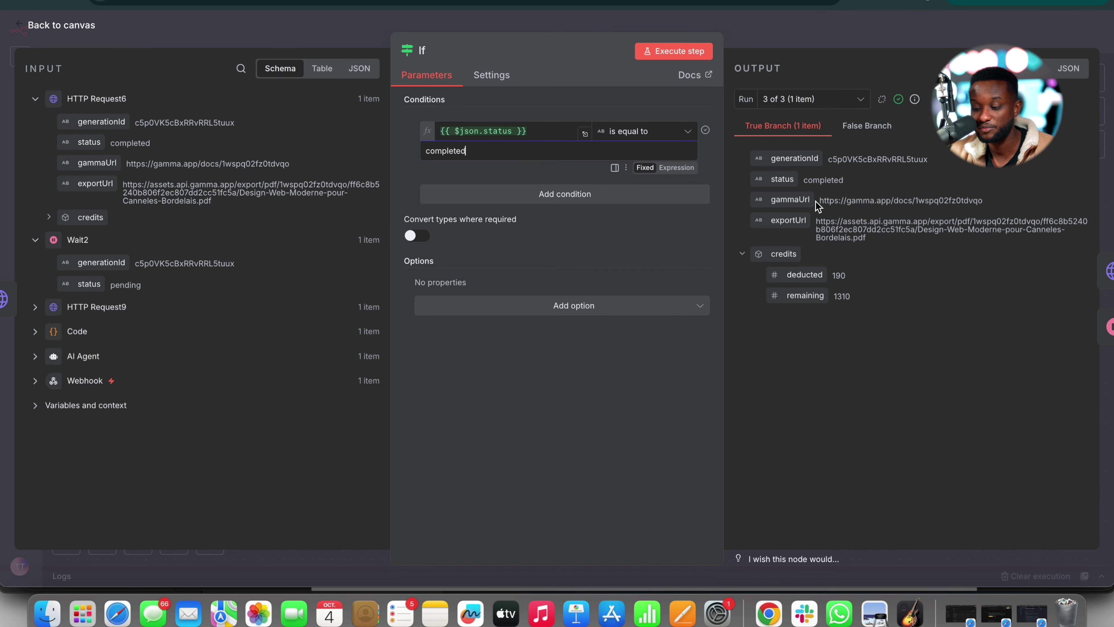
Highlight the gammaUrl and exportUrl values in the If node's True Branch output and return to the canvas
{"action": "left_click_drag", "start_coordinate": [820, 200], "coordinate": [1010, 202]}
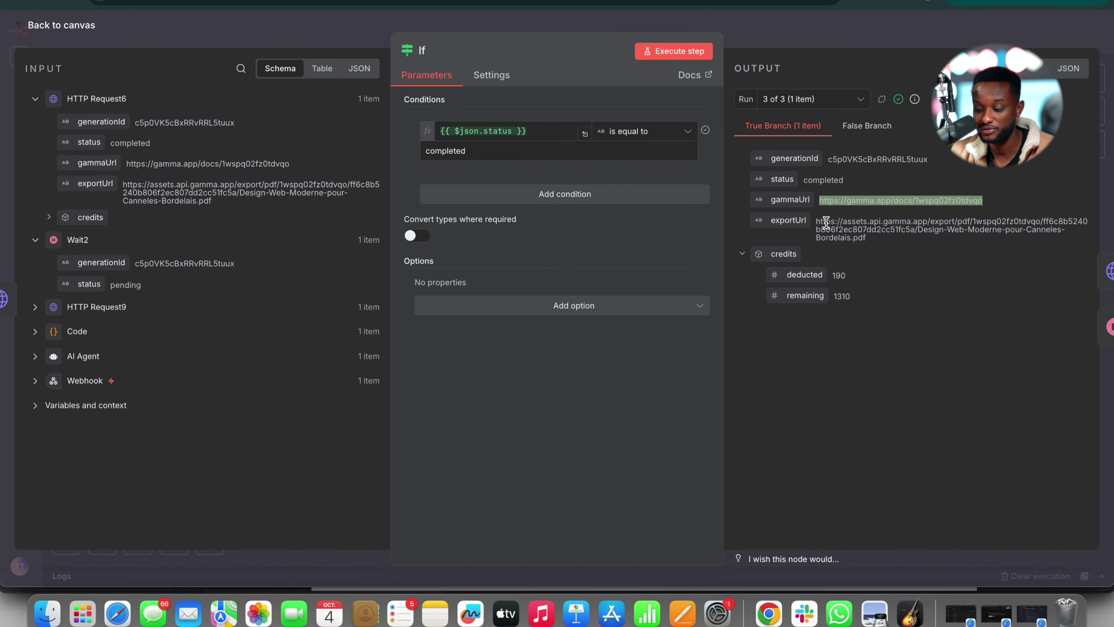
{"action": "left_click_drag", "start_coordinate": [816, 222], "coordinate": [950, 243]}
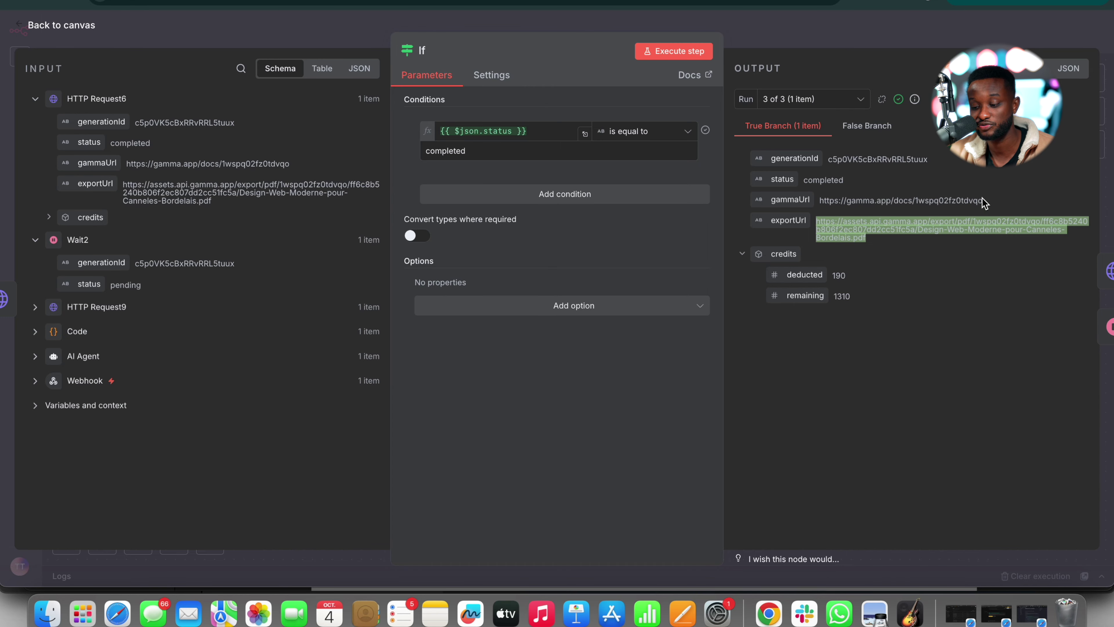
{"action": "left_click", "coordinate": [895, 45]}
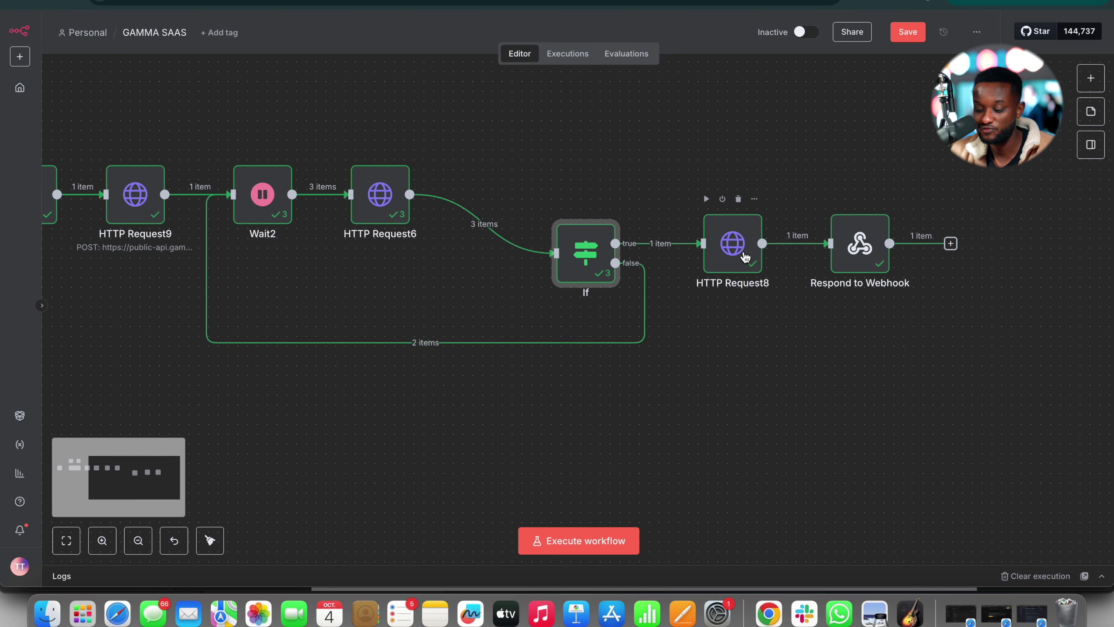
Inspect HTTP Request8's GET method, $json.exportUrl expression and PDF file output, and return to the canvas
{"action": "double_click", "coordinate": [739, 261]}
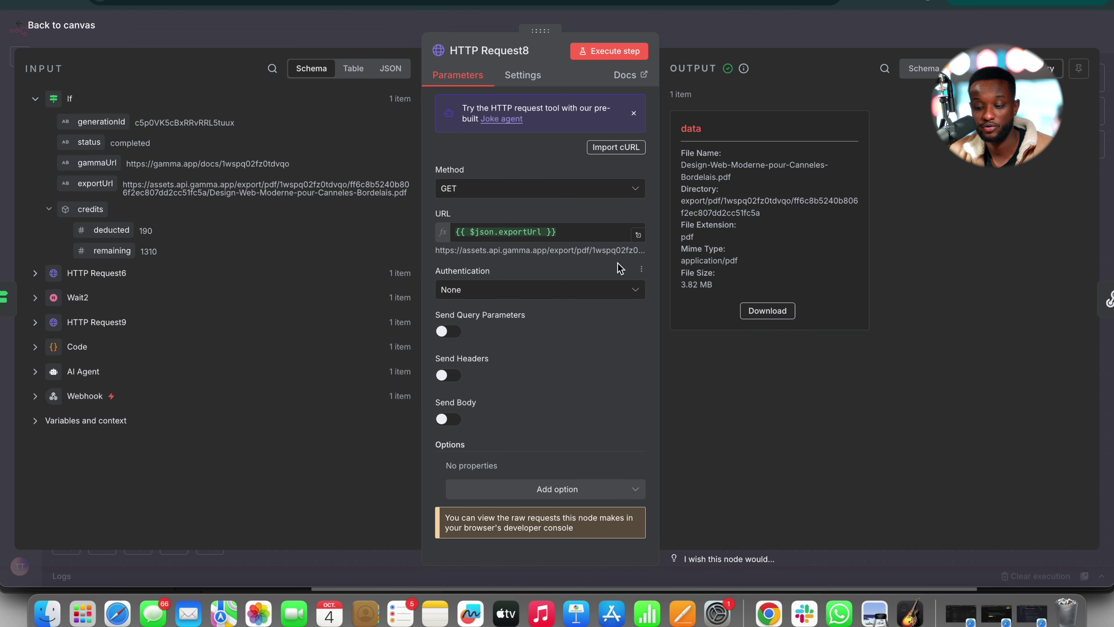
{"action": "left_click", "coordinate": [735, 25]}
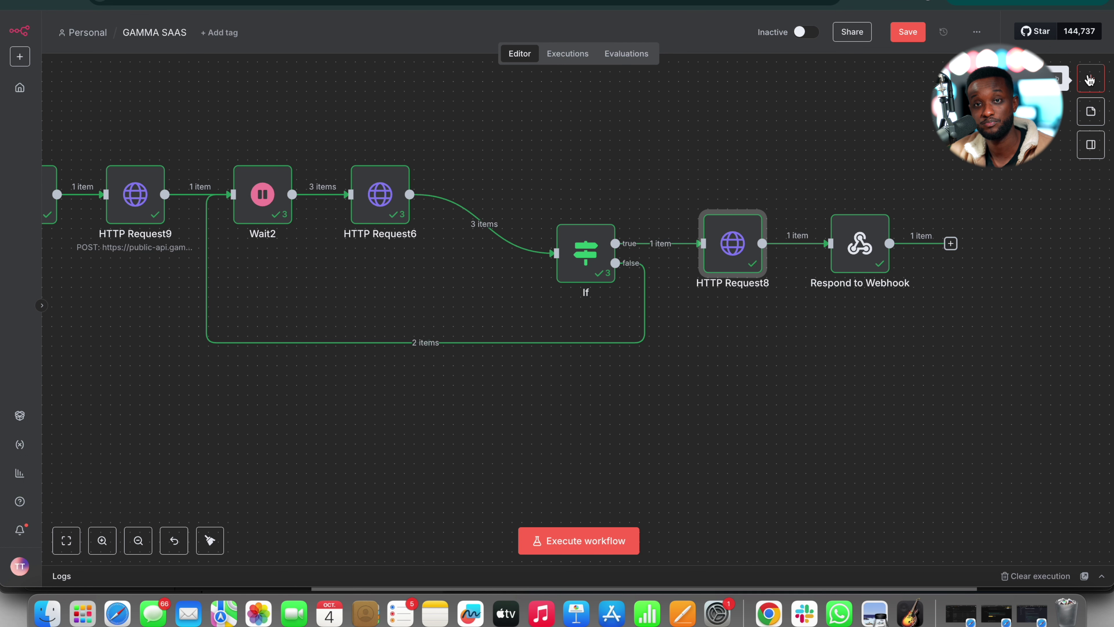
{"action": "double_click", "coordinate": [739, 269]}
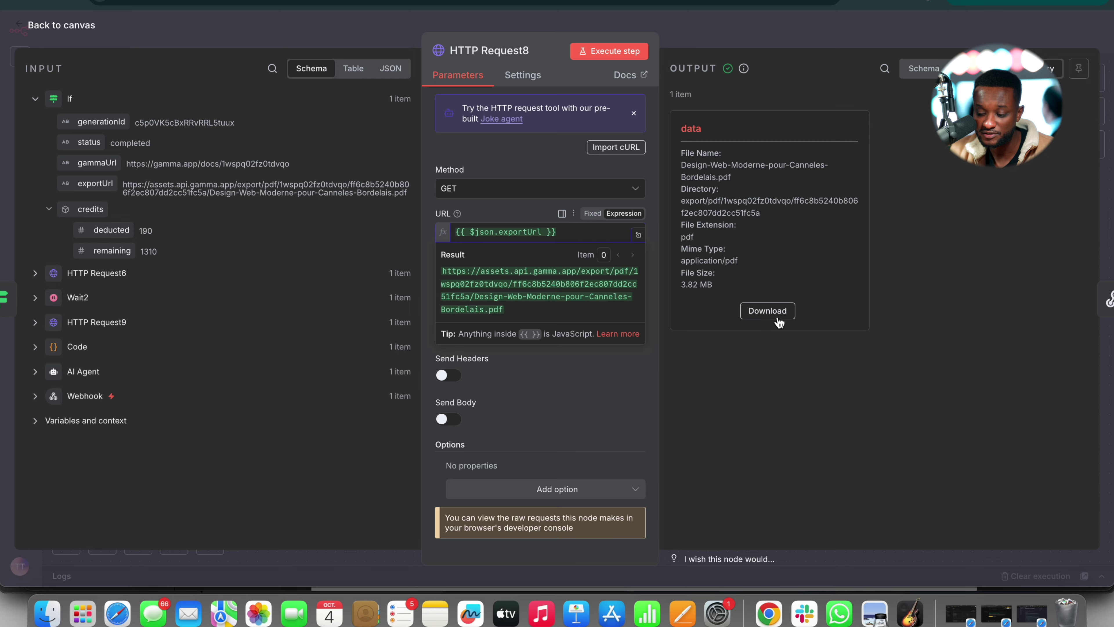
{"action": "left_click", "coordinate": [832, 43]}
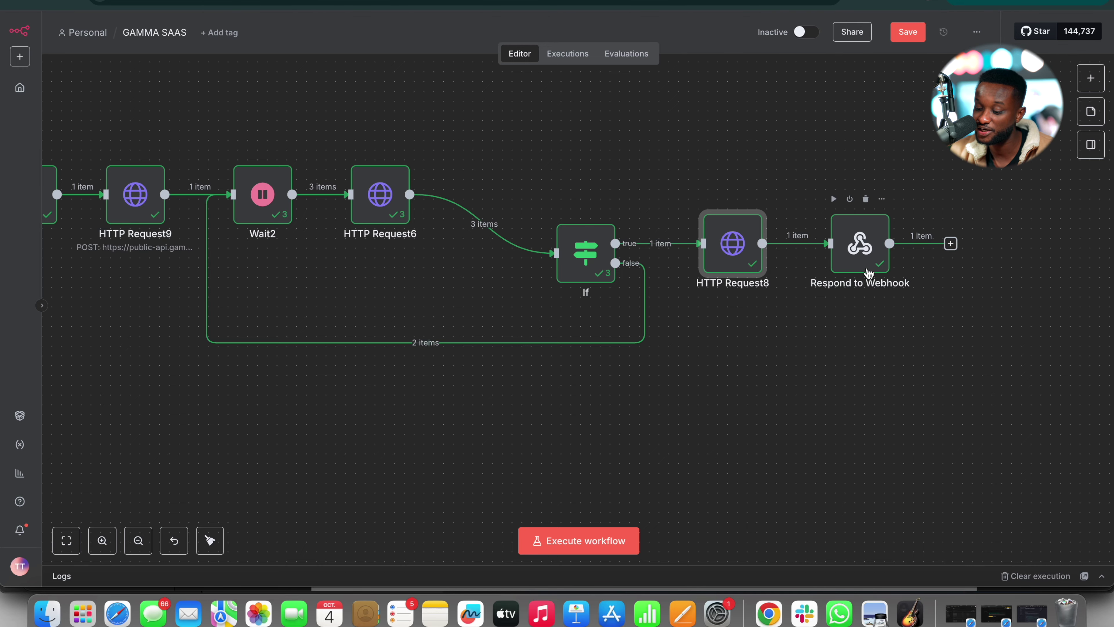
Examine the Respond to Webhook node's JSON response body, highlighting the $json.exportUrl expression and the success value true
{"action": "double_click", "coordinate": [859, 254]}
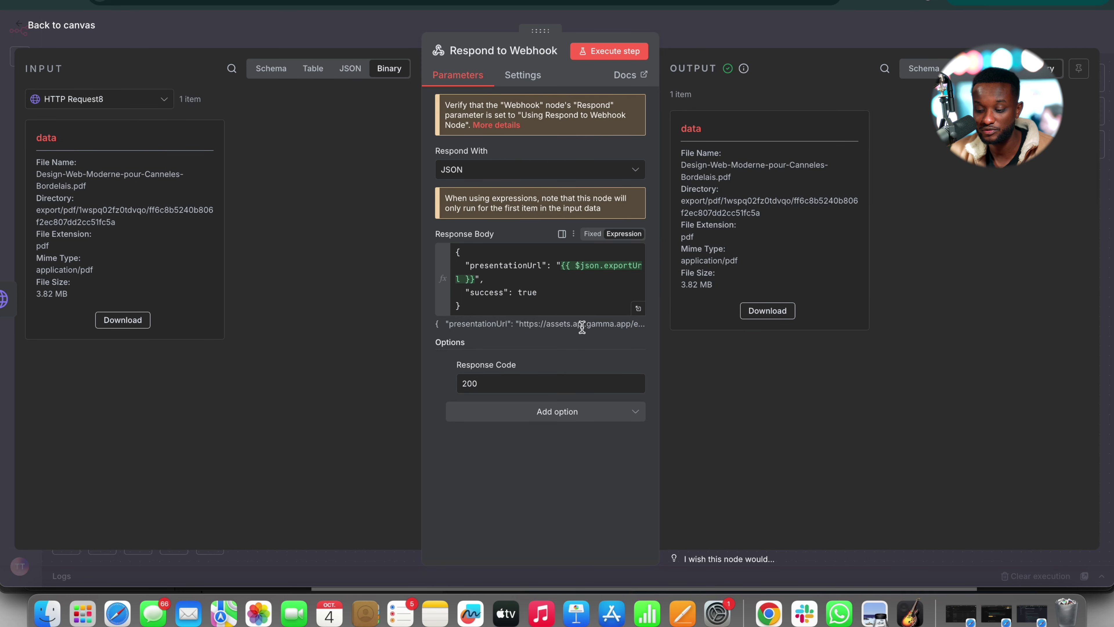
{"action": "left_click", "coordinate": [638, 309]}
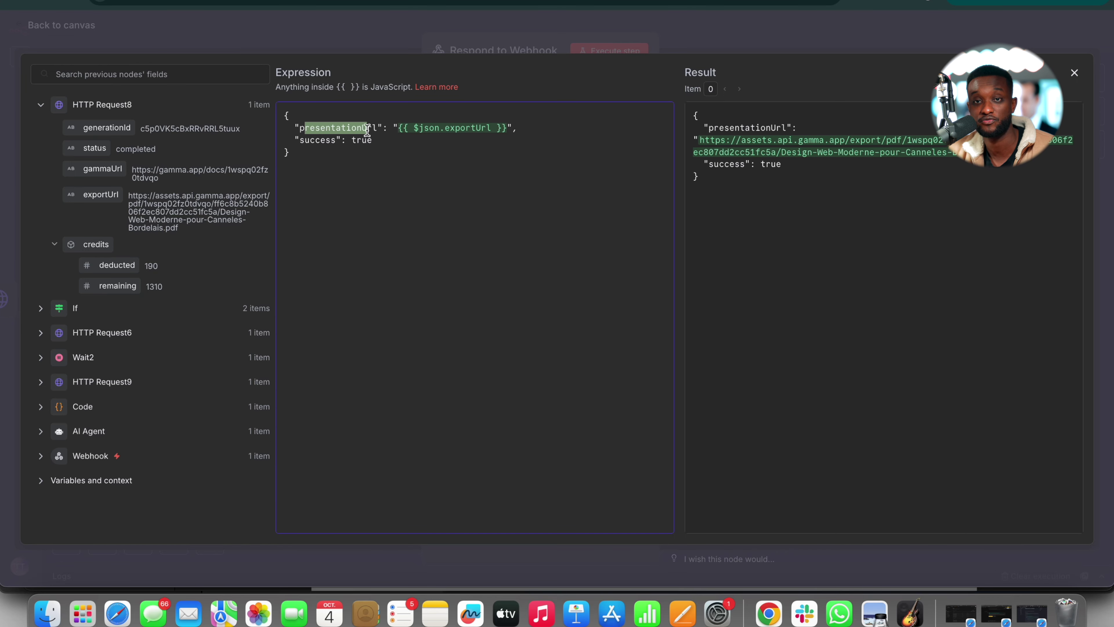
{"action": "left_click_drag", "start_coordinate": [404, 128], "coordinate": [504, 129]}
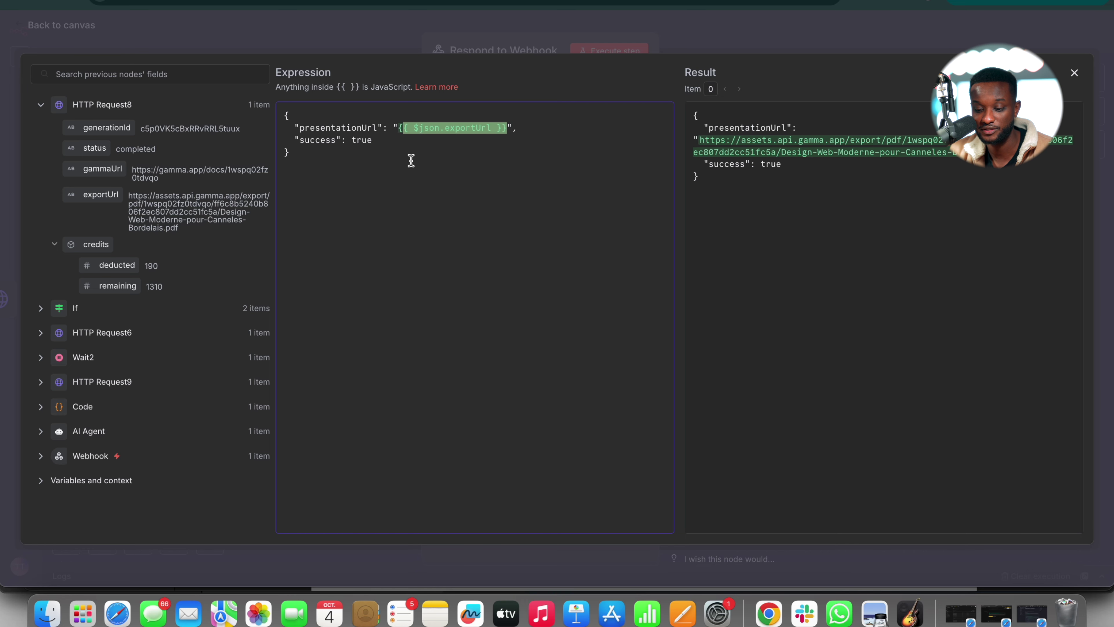
{"action": "left_click_drag", "start_coordinate": [346, 141], "coordinate": [394, 141]}
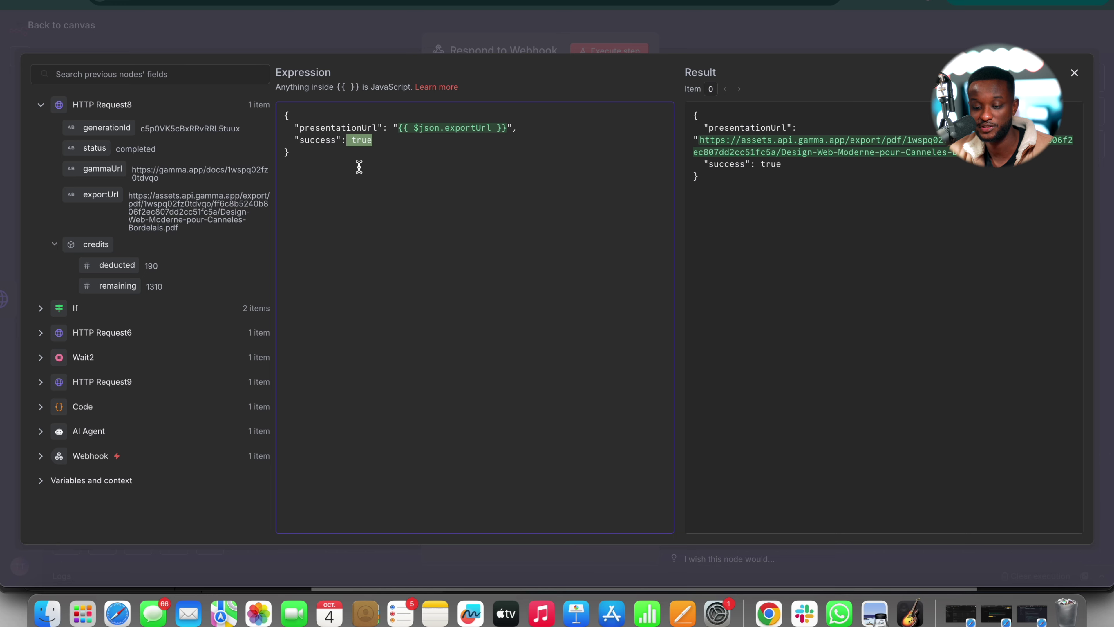
{"action": "left_click", "coordinate": [394, 48]}
{"action": "key", "text": "Escape"}
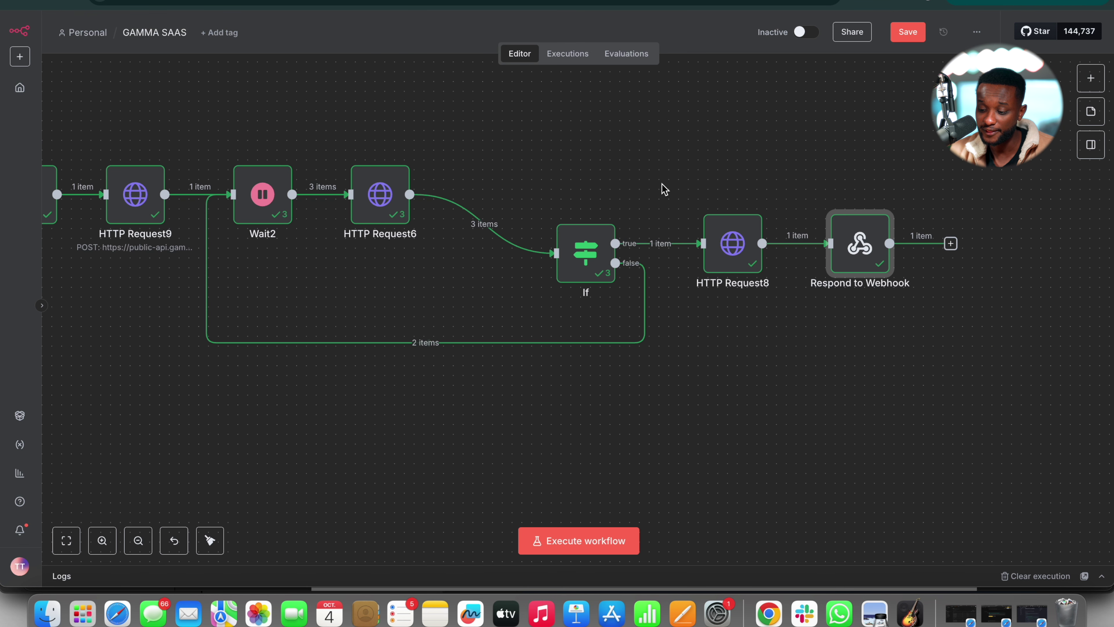
Recheck the Respond to Webhook node's settings and look up its node type by searching "repo", without adding anything
{"action": "double_click", "coordinate": [855, 256]}
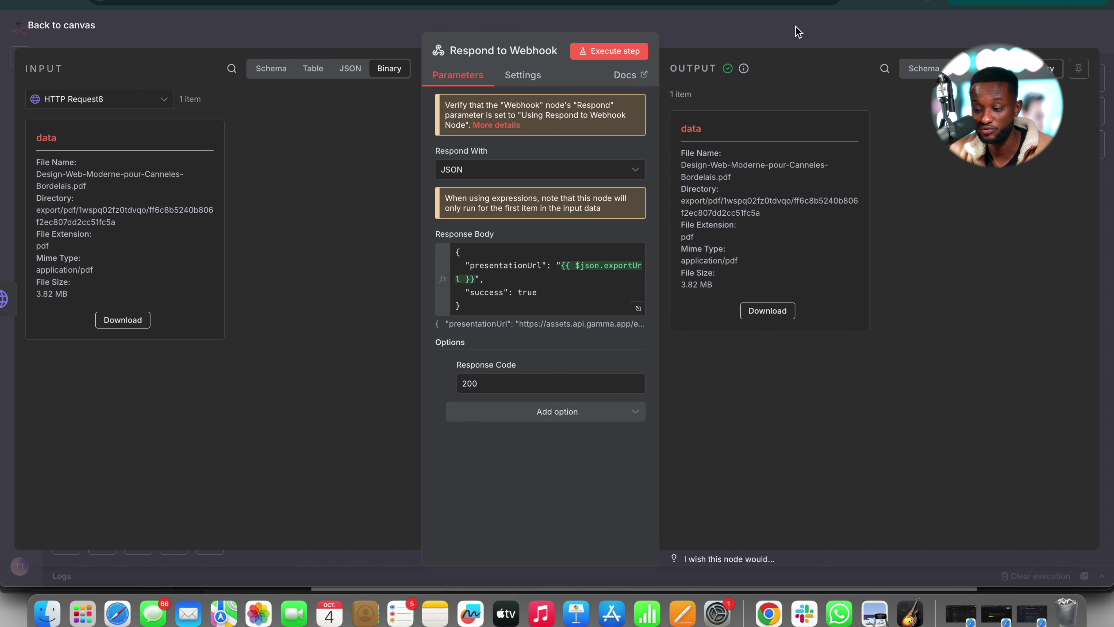
{"action": "left_click", "coordinate": [797, 33]}
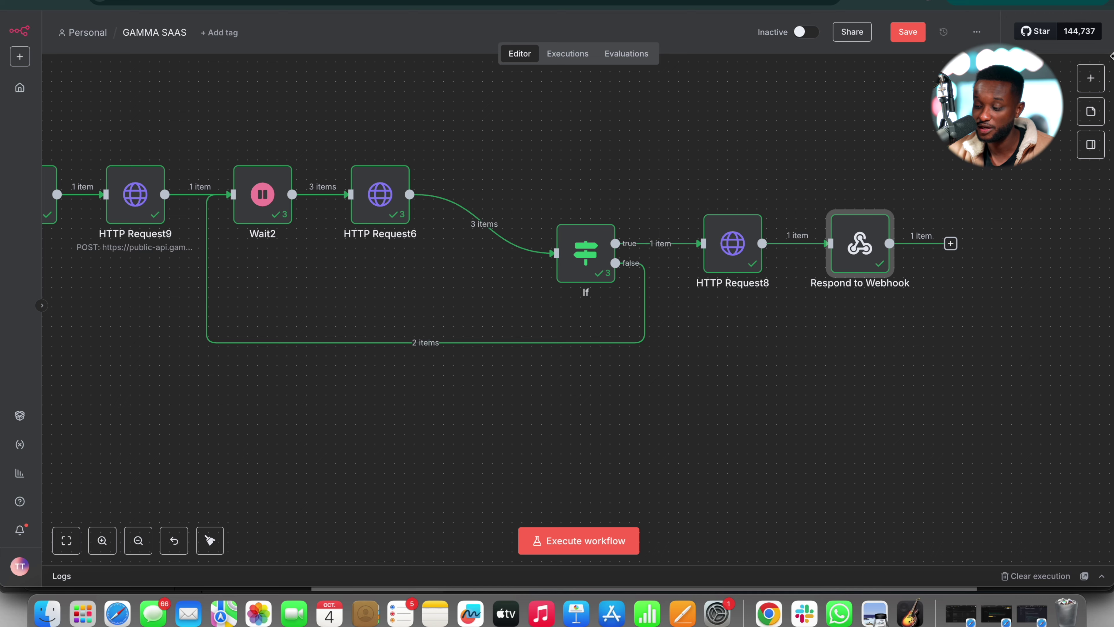
{"action": "left_click", "coordinate": [1091, 78]}
{"action": "type", "text": "repo"}
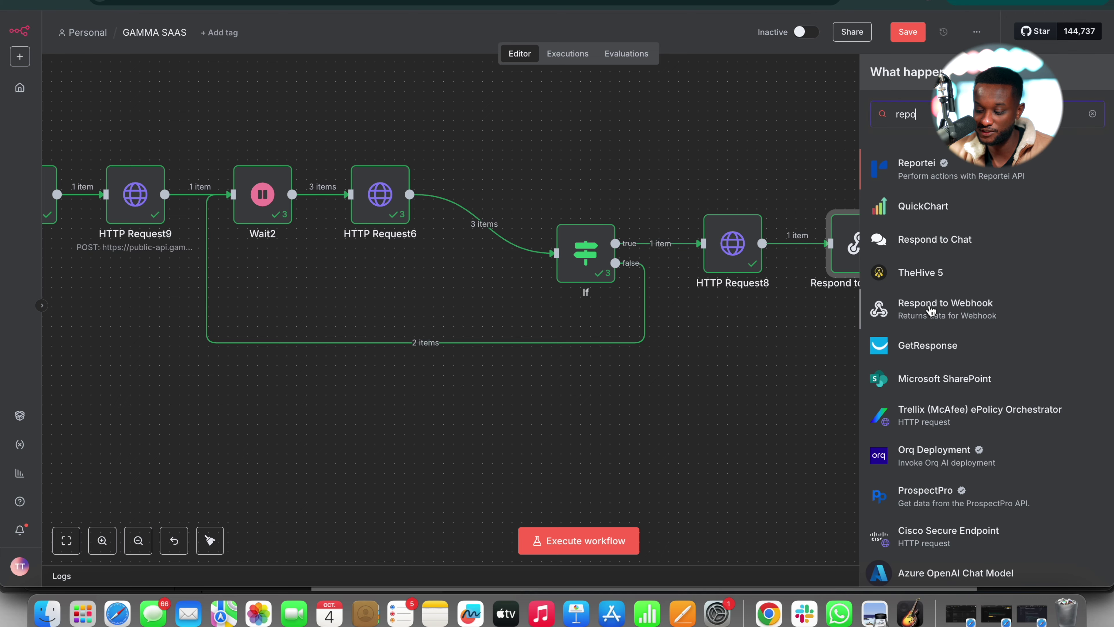
{"action": "left_click", "coordinate": [783, 133]}
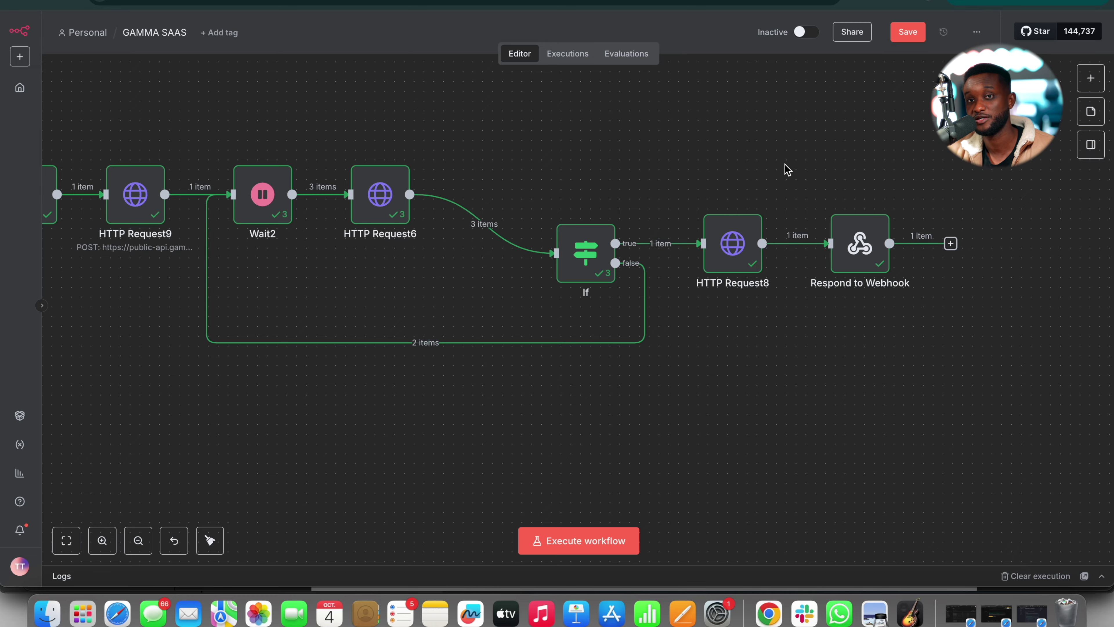
Examine the Webhook node's Respond options, including Using 'Respond to Webhook' Node, and return to the canvas unchanged
{"action": "scroll", "coordinate": [785, 164], "scroll_direction": "left", "scroll_amount": 10}
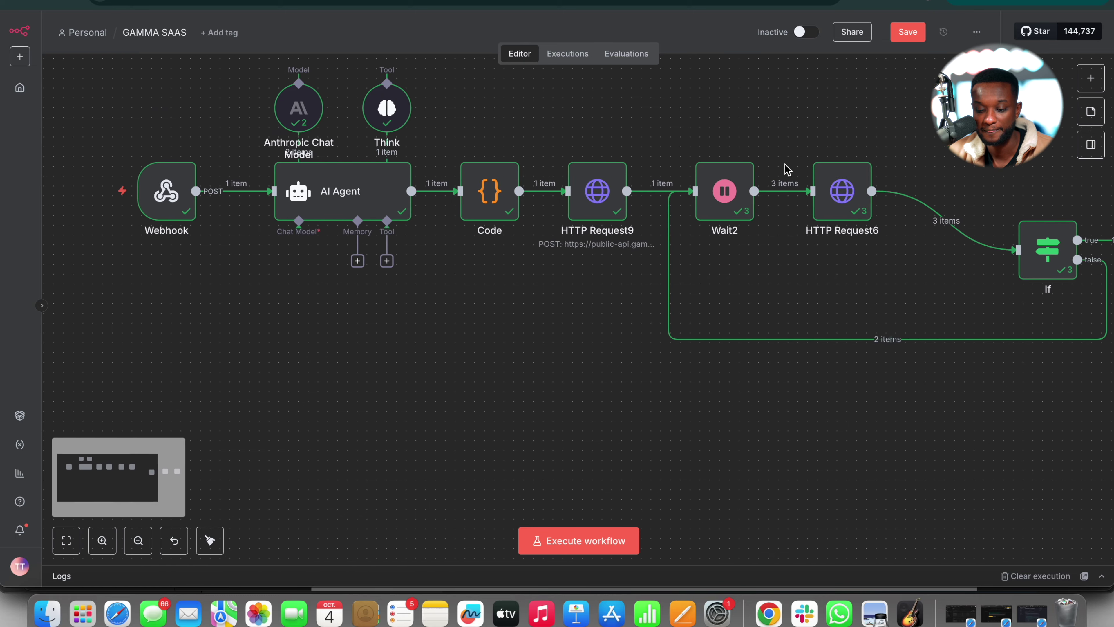
{"action": "scroll", "coordinate": [785, 165], "scroll_direction": "left", "scroll_amount": 5}
{"action": "double_click", "coordinate": [266, 195]}
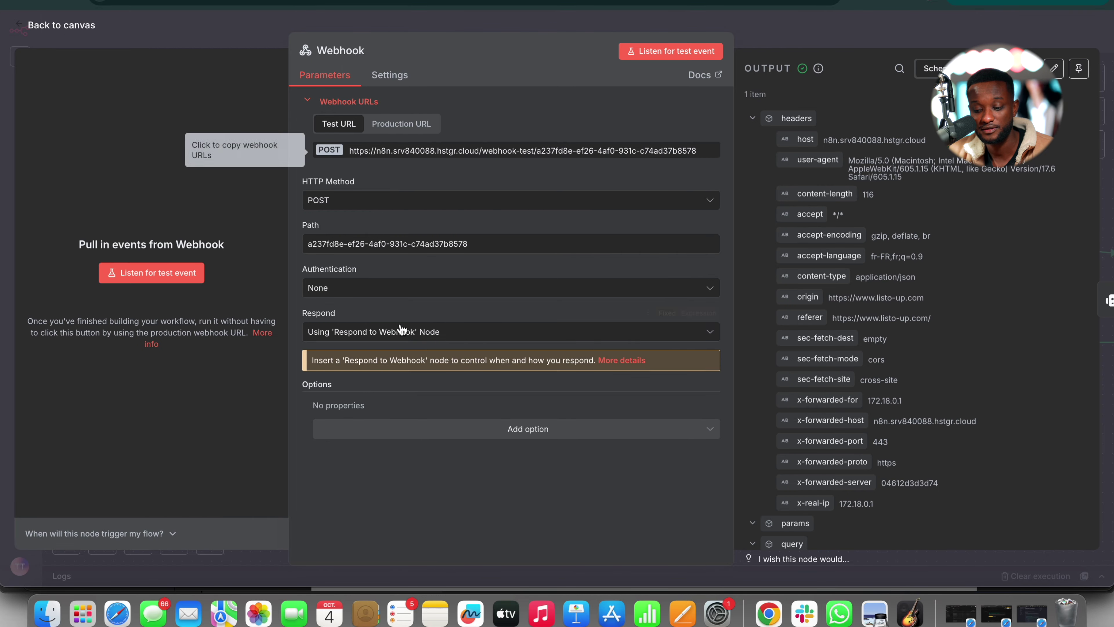
{"action": "left_click", "coordinate": [390, 332]}
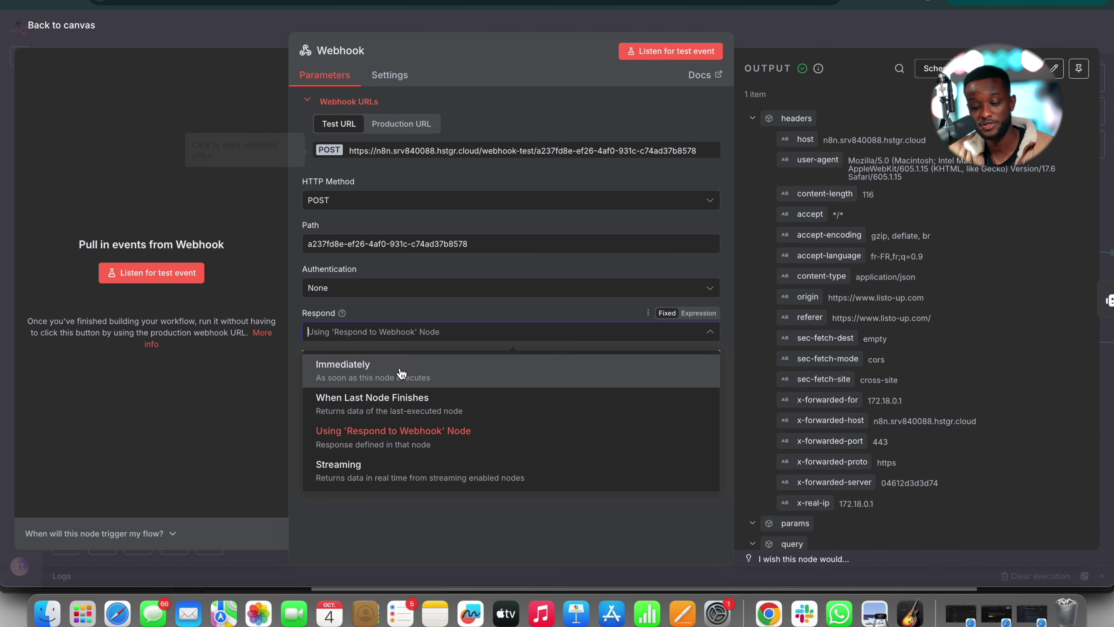
{"action": "key", "text": "Escape"}
{"action": "key", "text": "Escape"}
Survey the complete GAMMA SAAS workflow on the canvas, from Webhook to Respond to Webhook
{"action": "scroll", "coordinate": [785, 284], "scroll_direction": "right", "scroll_amount": 15}
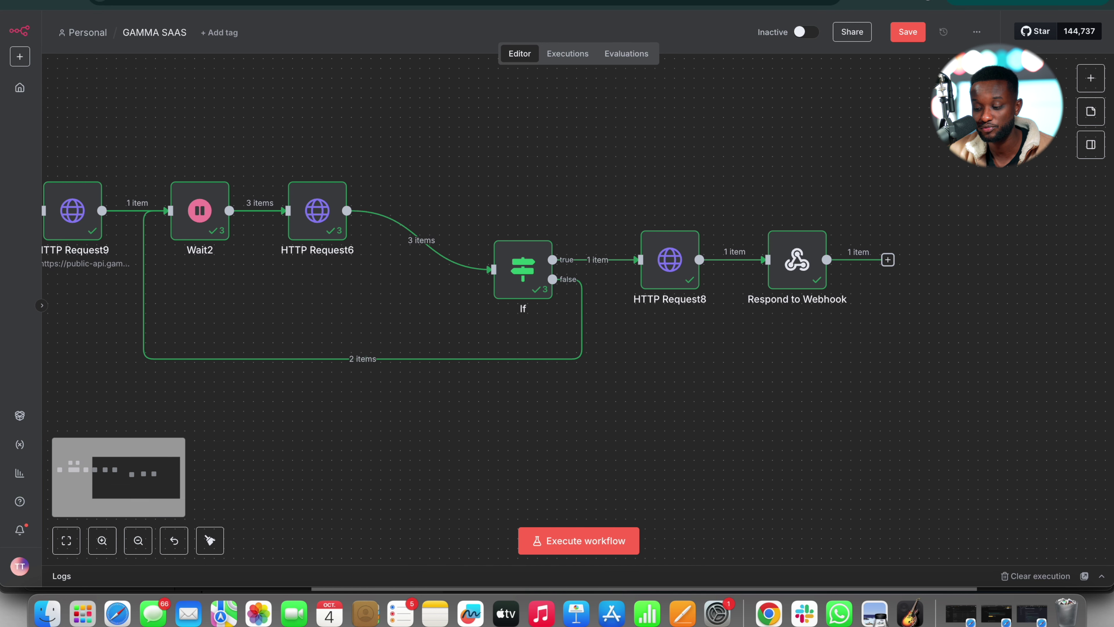
{"action": "scroll", "coordinate": [808, 296], "scroll_direction": "left", "scroll_amount": 10}
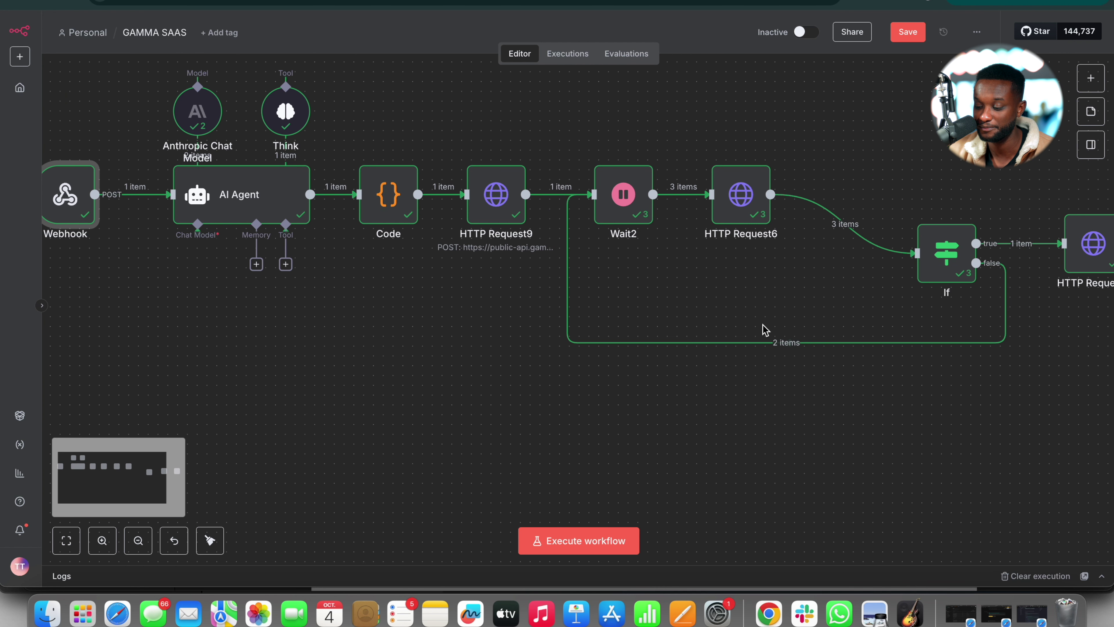
{"action": "scroll", "coordinate": [765, 330], "scroll_direction": "down", "scroll_amount": 5}
{"action": "scroll", "coordinate": [765, 330], "scroll_direction": "right", "scroll_amount": 4}
{"action": "scroll", "coordinate": [766, 330], "scroll_direction": "down", "scroll_amount": 1}
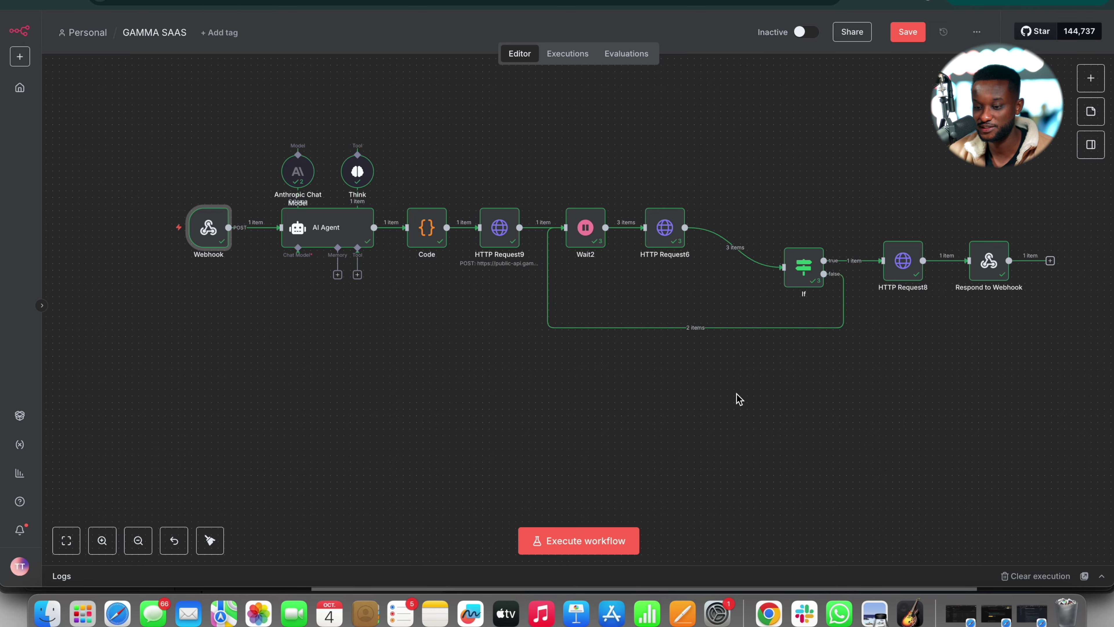
Switch to the Listo up page, go through the embedded cannelés presentation and open it in full screen
{"action": "key", "text": "ctrl+Left"}
{"action": "key", "text": "ctrl+Left"}
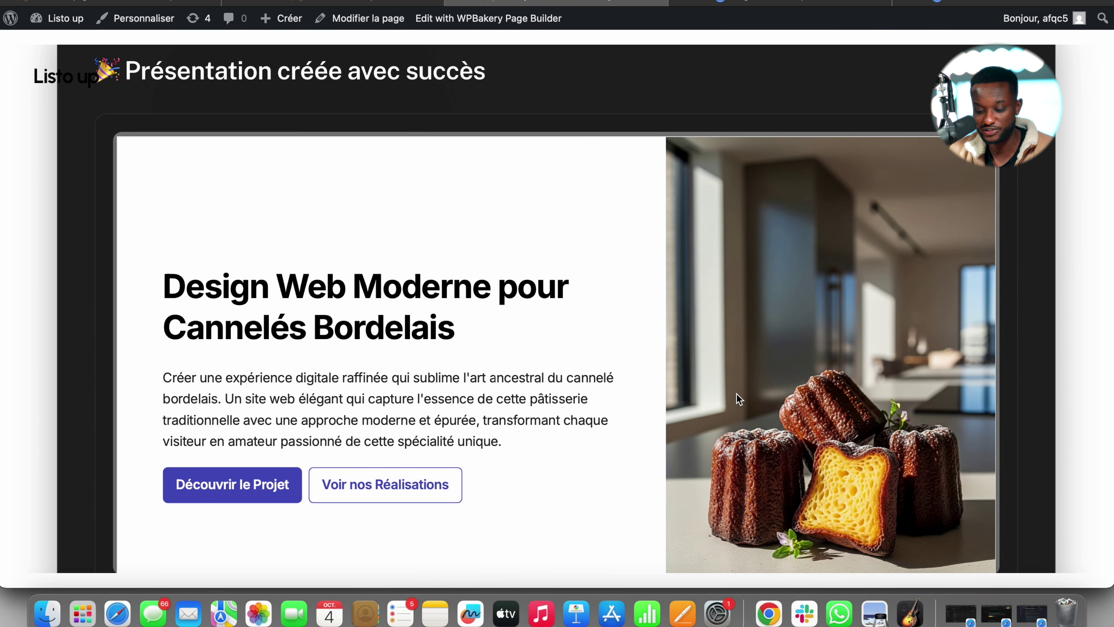
{"action": "scroll", "coordinate": [739, 398], "scroll_direction": "down", "scroll_amount": 20}
{"action": "scroll", "coordinate": [737, 394], "scroll_direction": "down", "scroll_amount": 15}
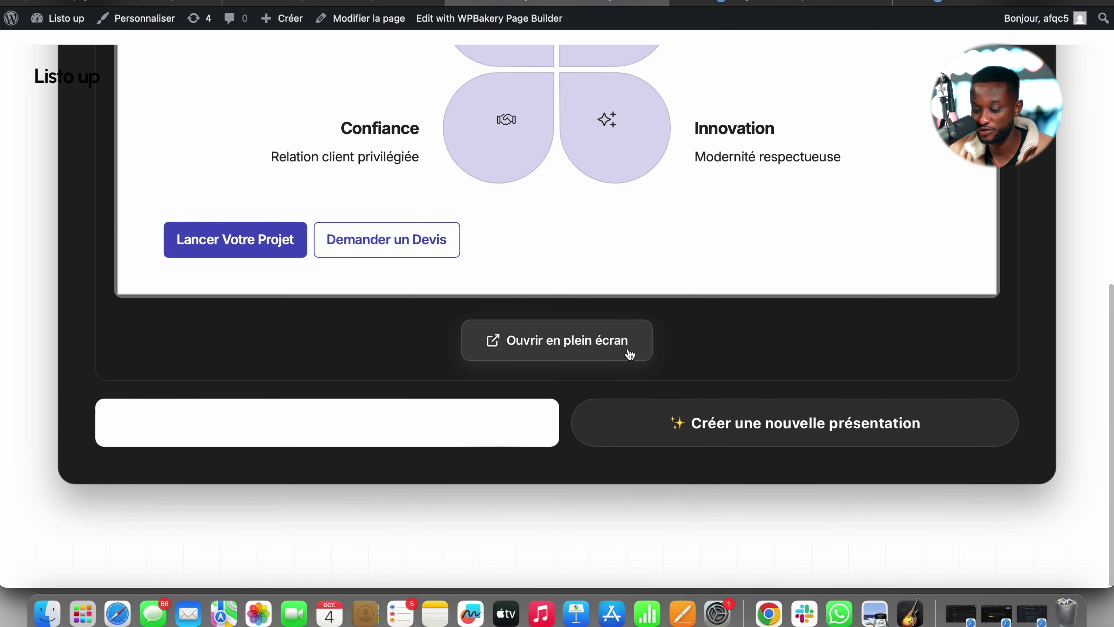
{"action": "left_click", "coordinate": [630, 353]}
{"action": "scroll", "coordinate": [550, 364], "scroll_direction": "down", "scroll_amount": 3}
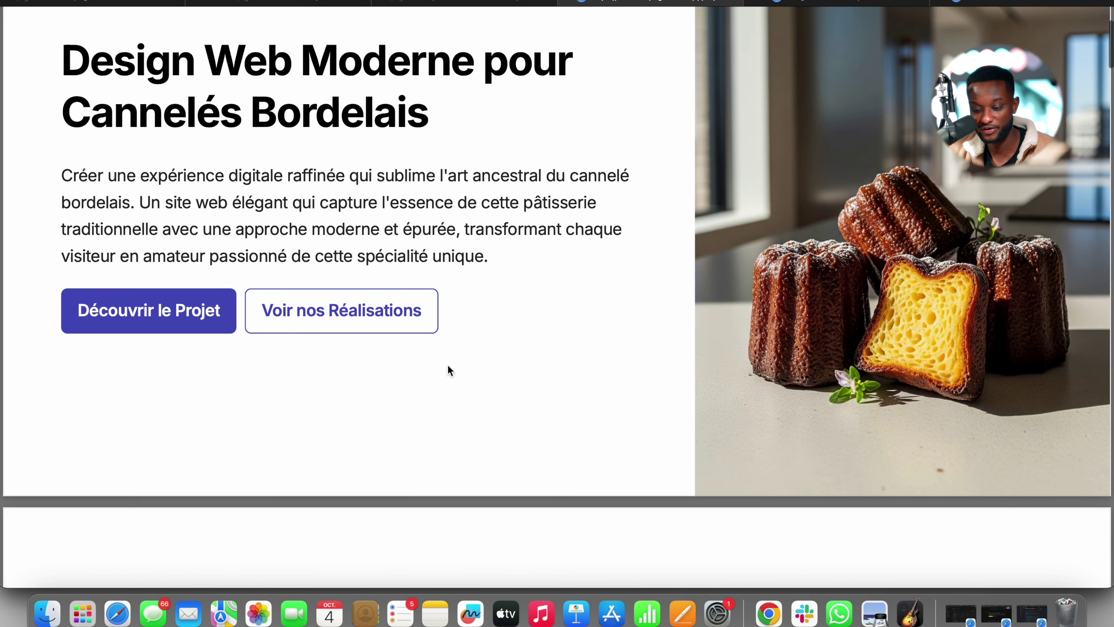
Look through the previously generated "Different Types of Pizza" presentation
{"action": "left_click", "coordinate": [366, 317]}
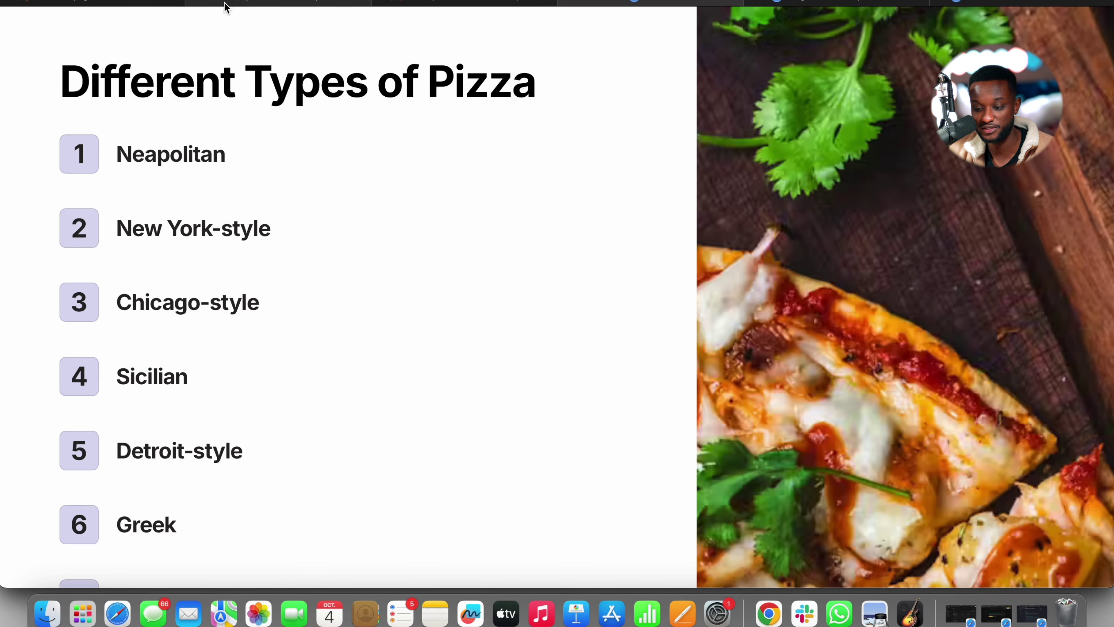
{"action": "scroll", "coordinate": [321, 200], "scroll_direction": "down", "scroll_amount": 15}
{"action": "scroll", "coordinate": [320, 201], "scroll_direction": "up", "scroll_amount": 15}
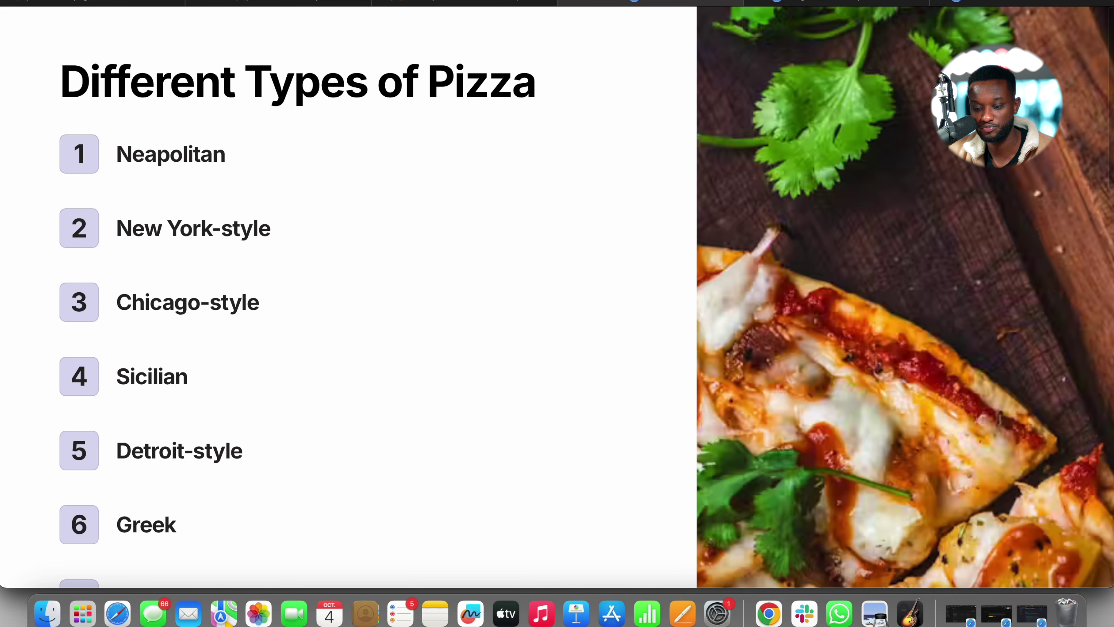
Return to the full-screen cannelés presentation and review its slides, including the photography, technology and conversion strategy sections
{"action": "left_click", "coordinate": [127, 1]}
{"action": "scroll", "coordinate": [157, 470], "scroll_direction": "down", "scroll_amount": 20}
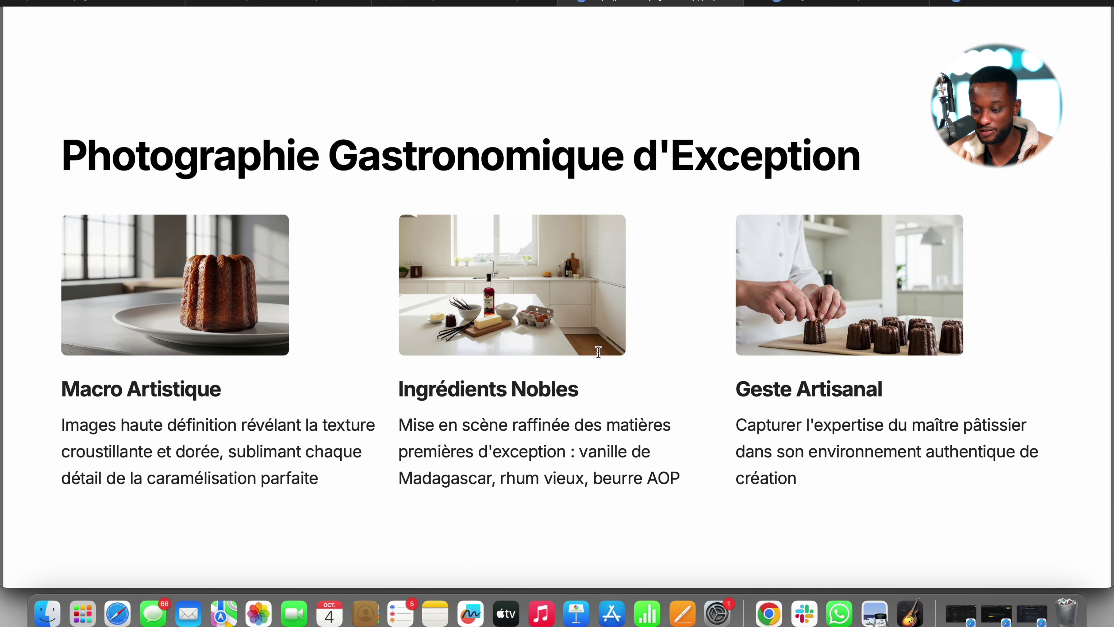
{"action": "scroll", "coordinate": [598, 351], "scroll_direction": "down", "scroll_amount": 15}
{"action": "scroll", "coordinate": [525, 535], "scroll_direction": "down", "scroll_amount": 2}
{"action": "scroll", "coordinate": [570, 246], "scroll_direction": "down", "scroll_amount": 15}
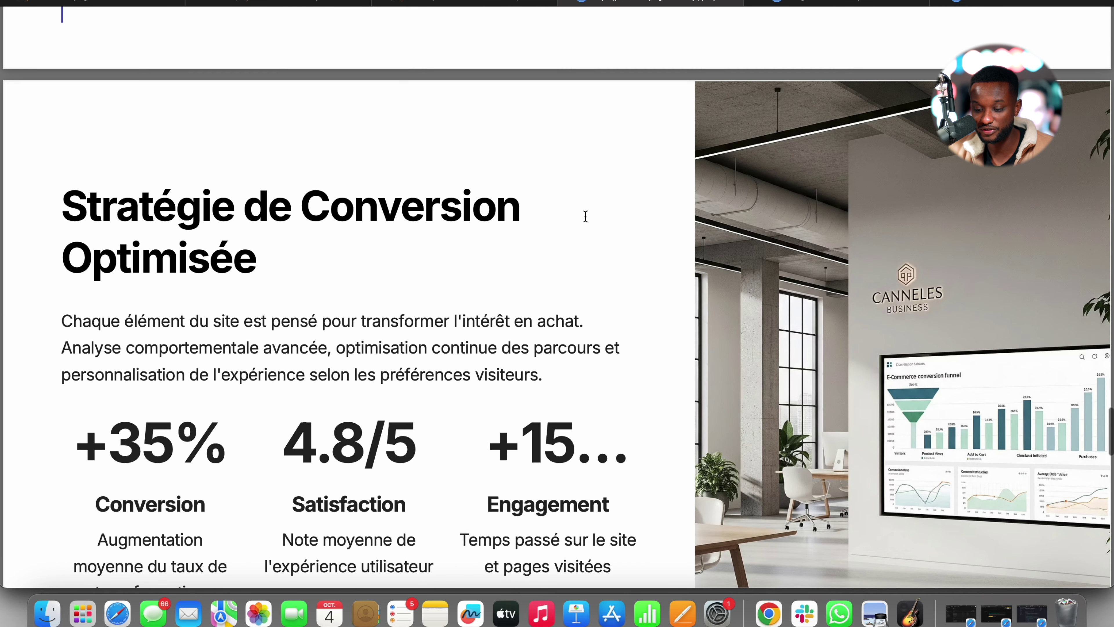
{"action": "scroll", "coordinate": [585, 216], "scroll_direction": "up", "scroll_amount": 10}
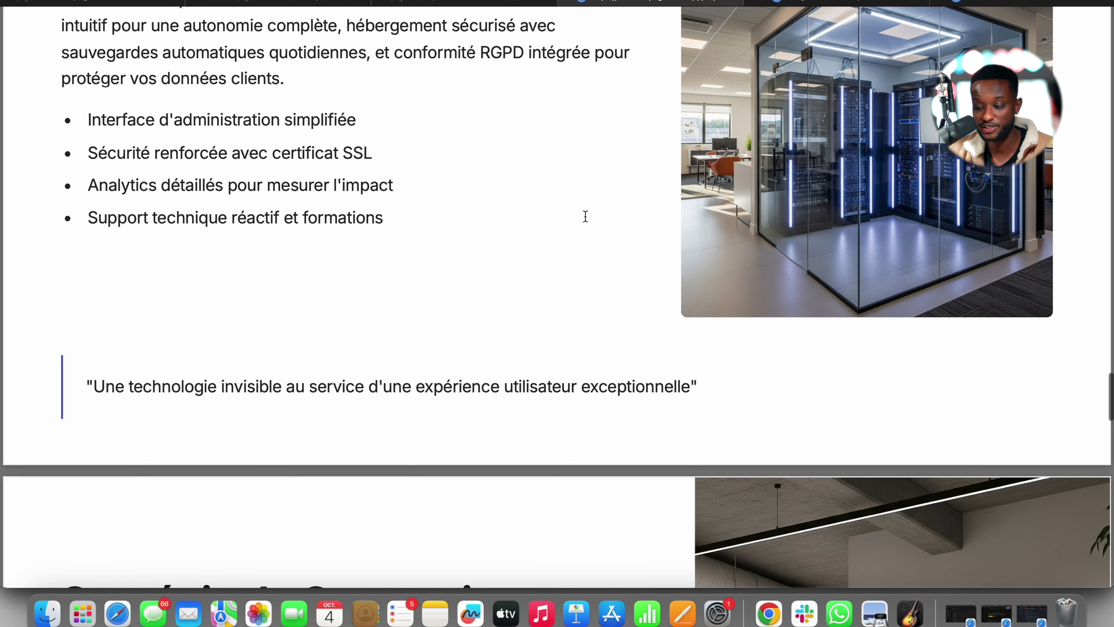
{"action": "scroll", "coordinate": [585, 216], "scroll_direction": "down", "scroll_amount": 20}
{"action": "scroll", "coordinate": [586, 216], "scroll_direction": "down", "scroll_amount": 8}
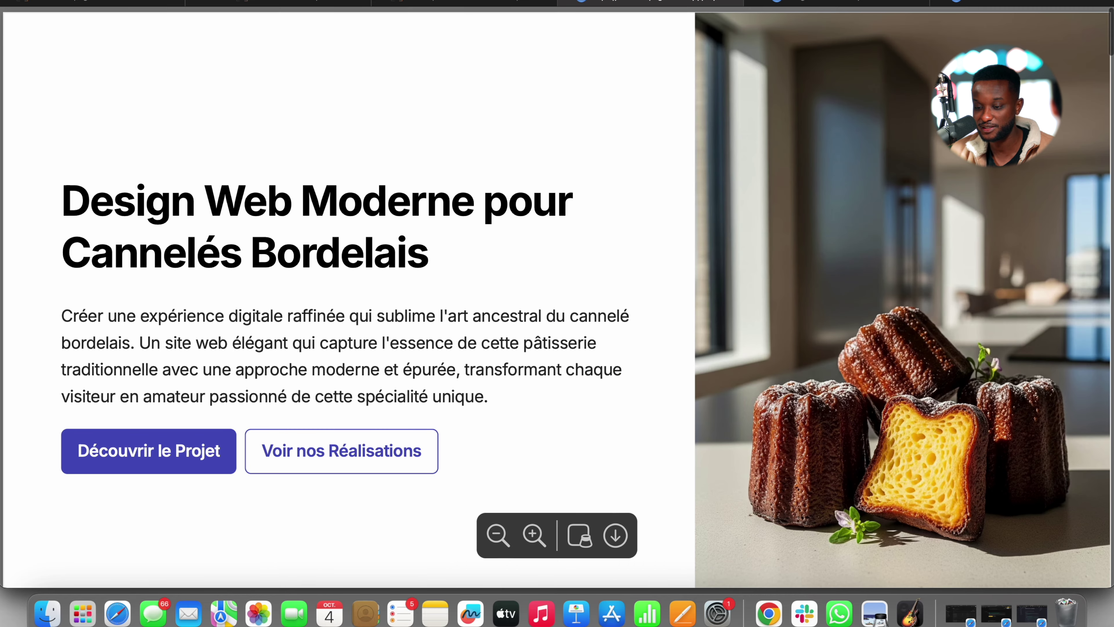
Return to the Gamma AI page and review the generated presentation embedded in it
{"action": "left_click", "coordinate": [460, 3]}
{"action": "scroll", "coordinate": [497, 216], "scroll_direction": "up", "scroll_amount": 10}
{"action": "scroll", "coordinate": [902, 354], "scroll_direction": "up", "scroll_amount": 10}
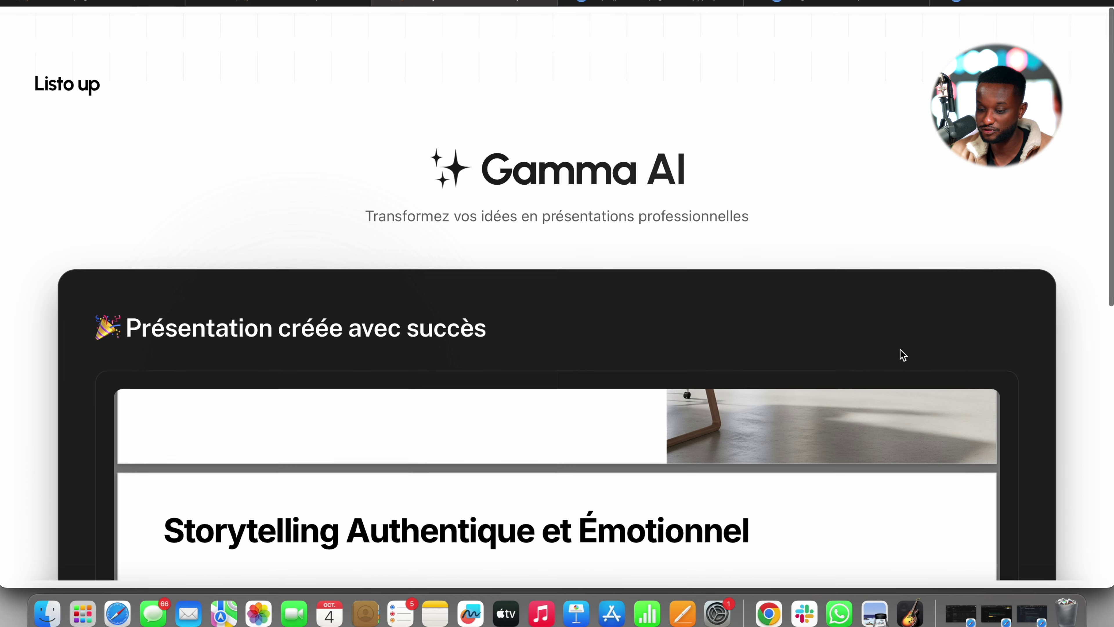
{"action": "scroll", "coordinate": [901, 355], "scroll_direction": "down", "scroll_amount": 4}
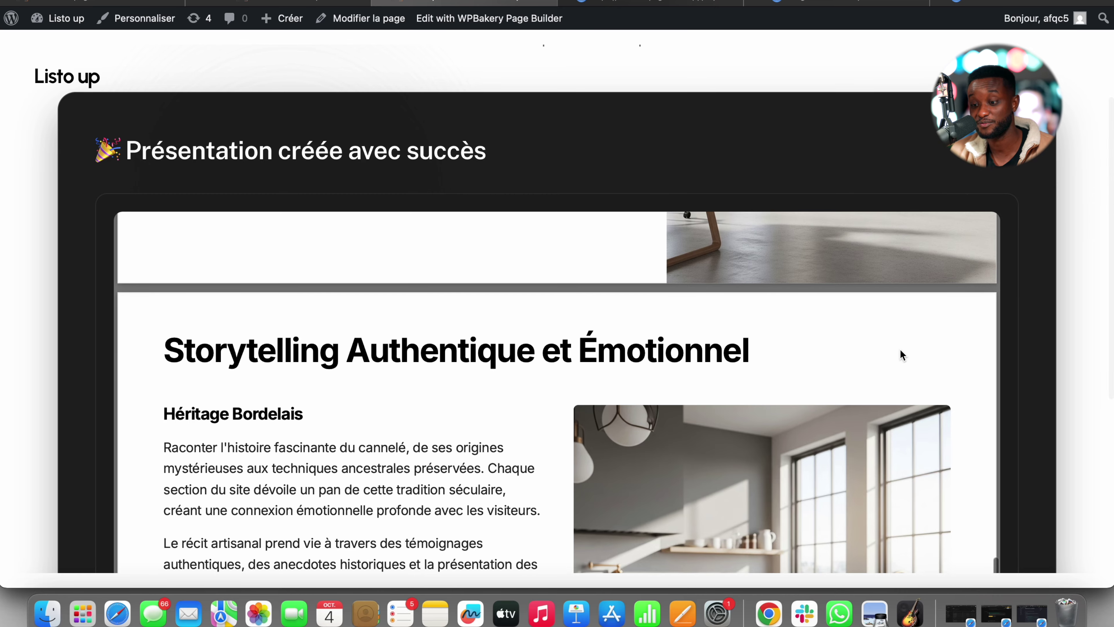
{"action": "key", "text": "ctrl+Right"}
{"action": "key", "text": "ctrl+Left"}
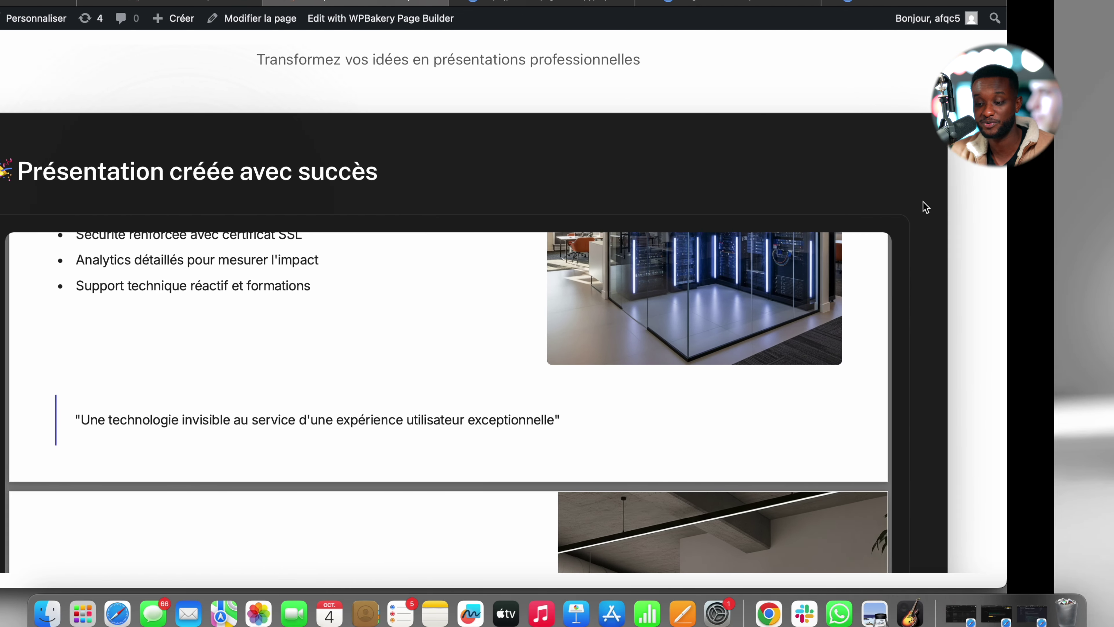
{"action": "scroll", "coordinate": [694, 220], "scroll_direction": "up", "scroll_amount": 1}
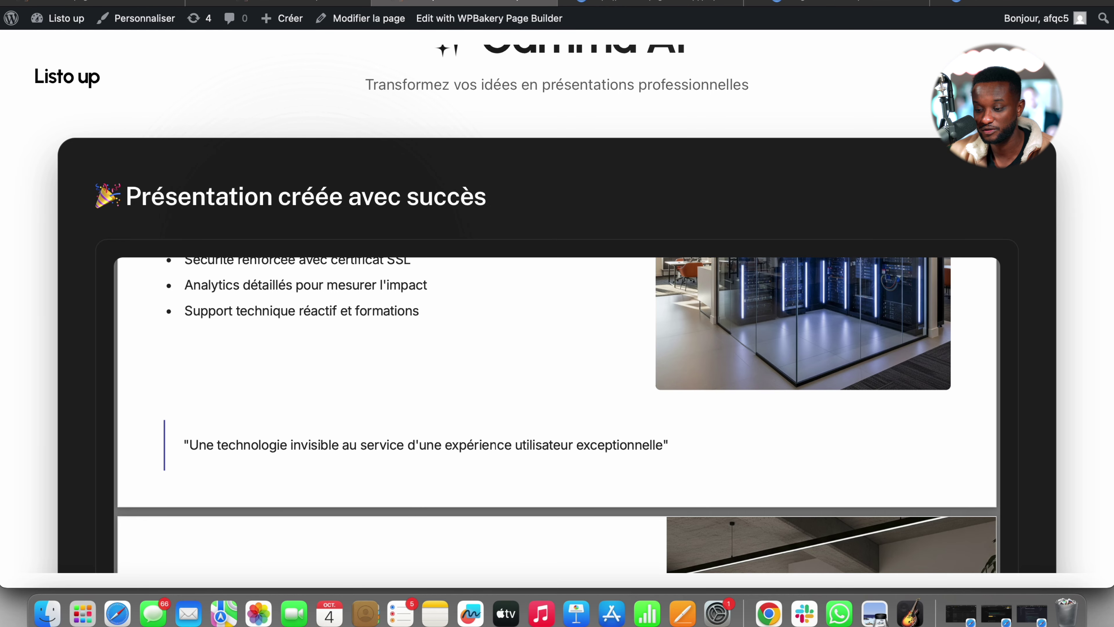
Reload the Gamma AI page to show its empty prompt form, and review the BMW M4 G82 video prompt on the Gemini AI page
{"action": "key", "text": "super+r"}
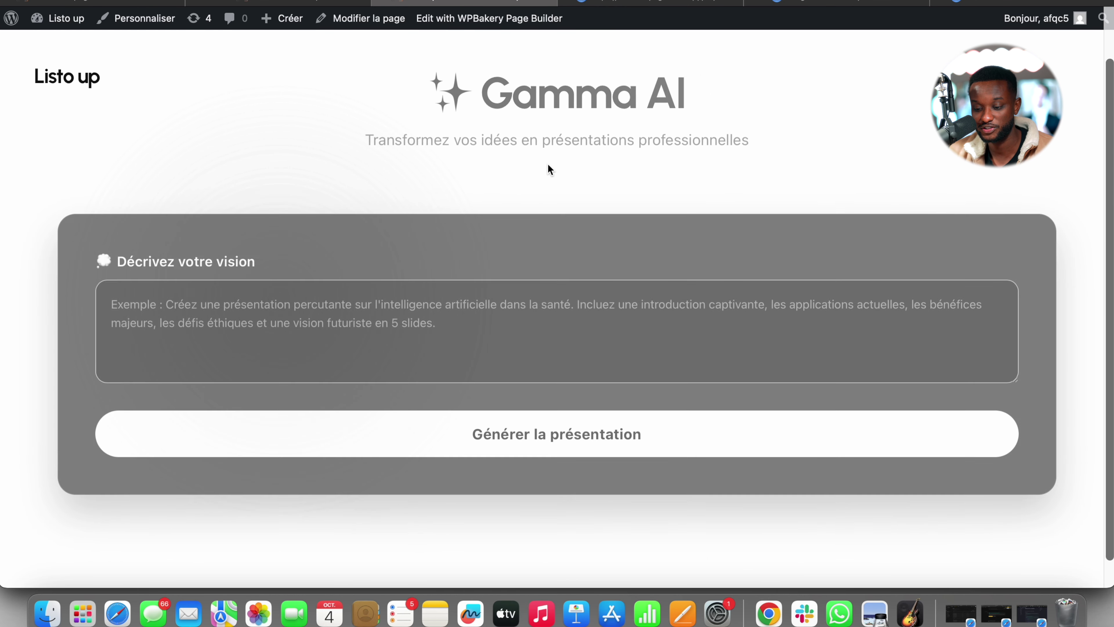
{"action": "left_click", "coordinate": [452, 309]}
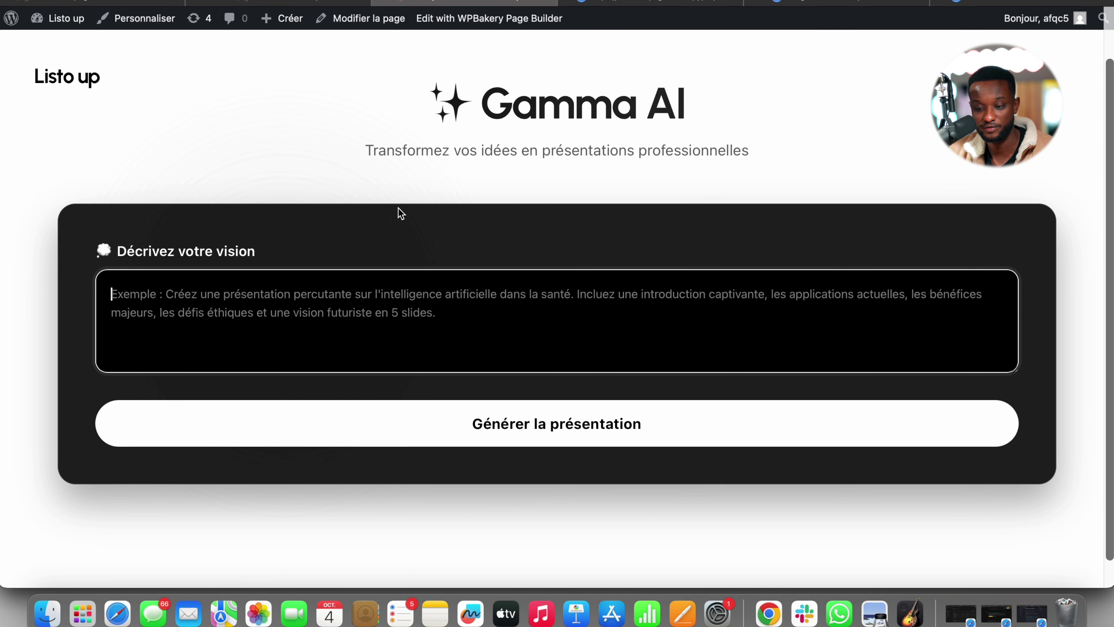
{"action": "left_click", "coordinate": [345, 4]}
{"action": "left_click", "coordinate": [389, 382]}
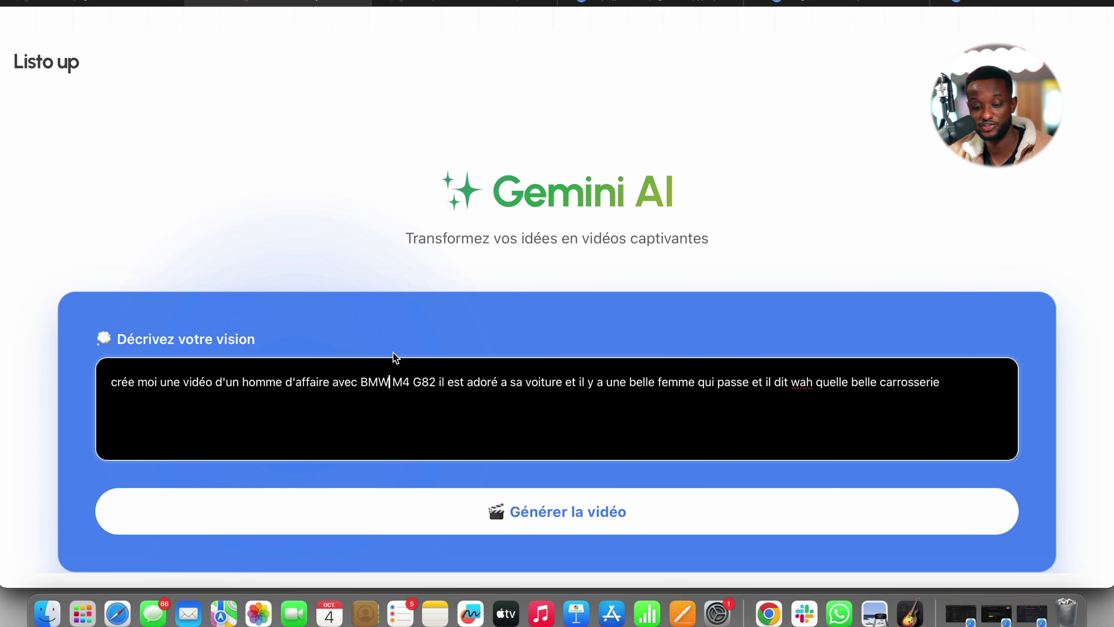
{"action": "scroll", "coordinate": [406, 256], "scroll_direction": "down", "scroll_amount": 2}
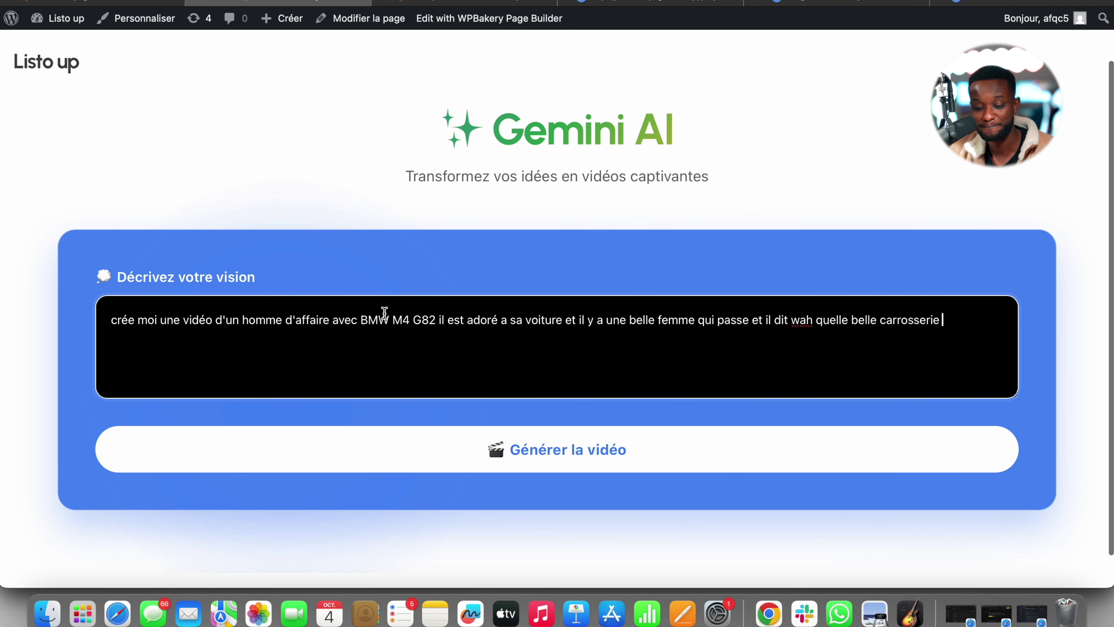
Switch to the VEO 3 SAAS workflow and view the output video of its Convert to File5 node
{"action": "key", "text": "ctrl+Right"}
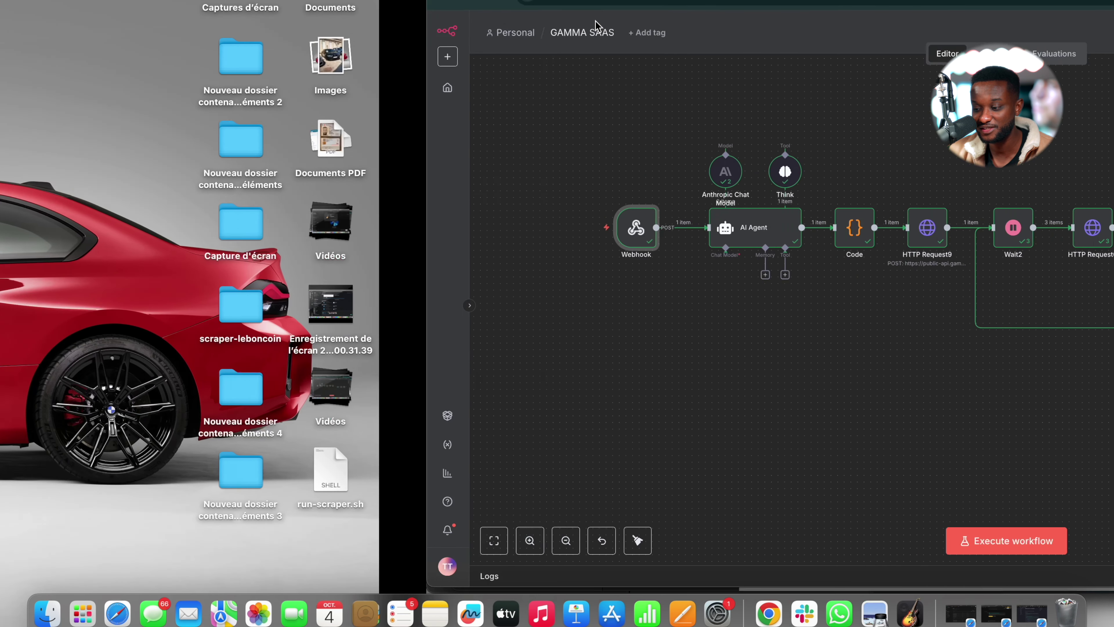
{"action": "key", "text": "ctrl+Right"}
{"action": "key", "text": "ctrl+Right"}
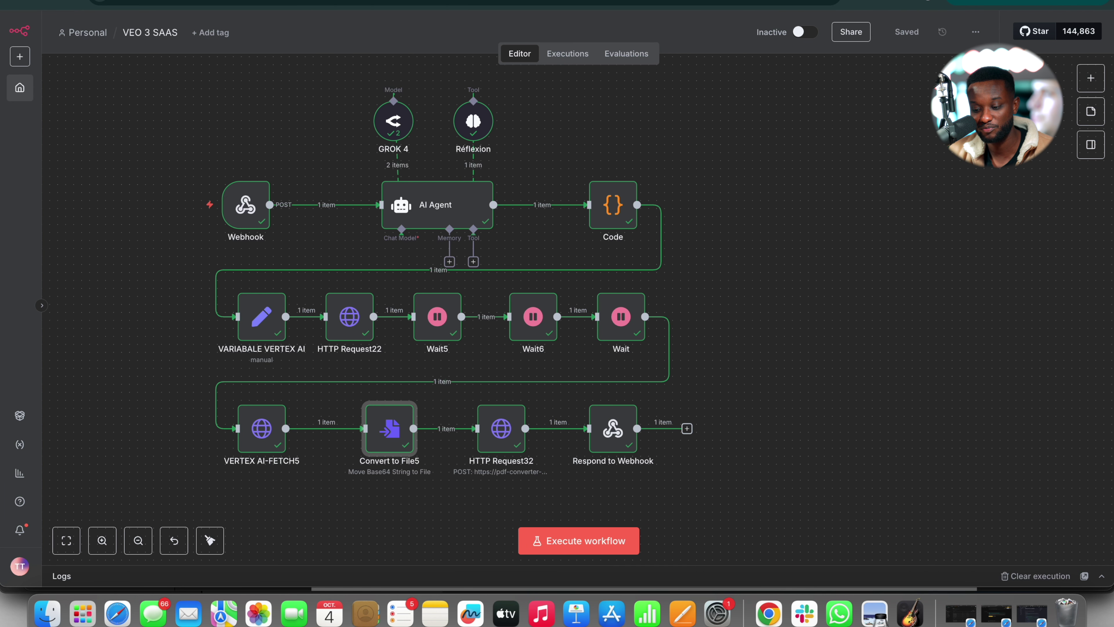
{"action": "double_click", "coordinate": [383, 445]}
{"action": "left_click", "coordinate": [772, 261]}
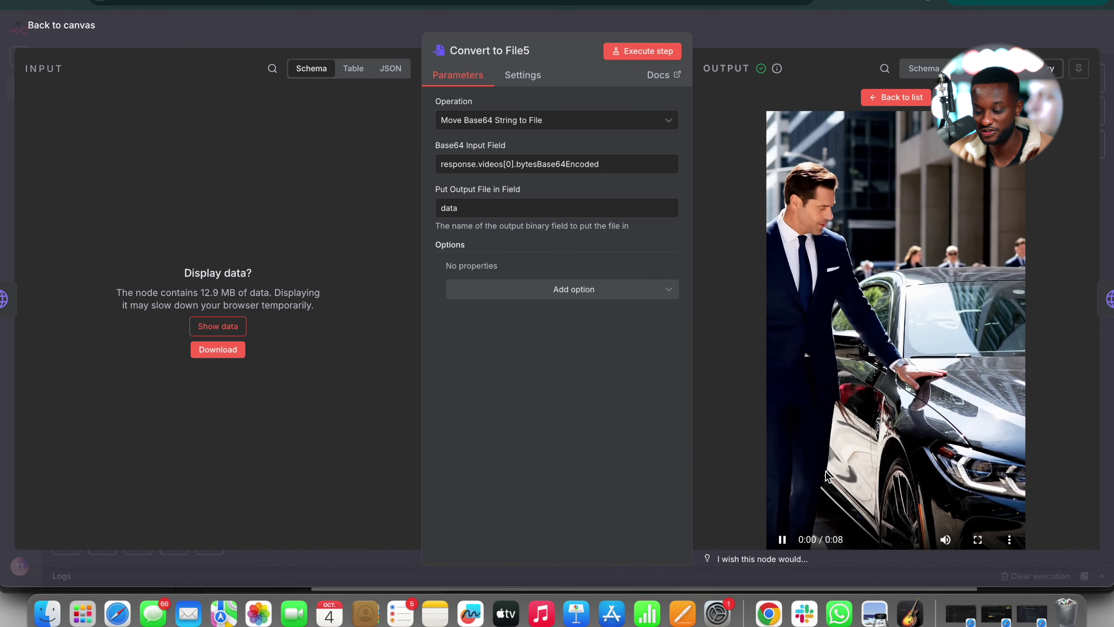
Pause the output video, close the Convert to File5 node, and switch back to the GAMMA SAAS workflow
{"action": "mouse_move", "coordinate": [784, 543]}
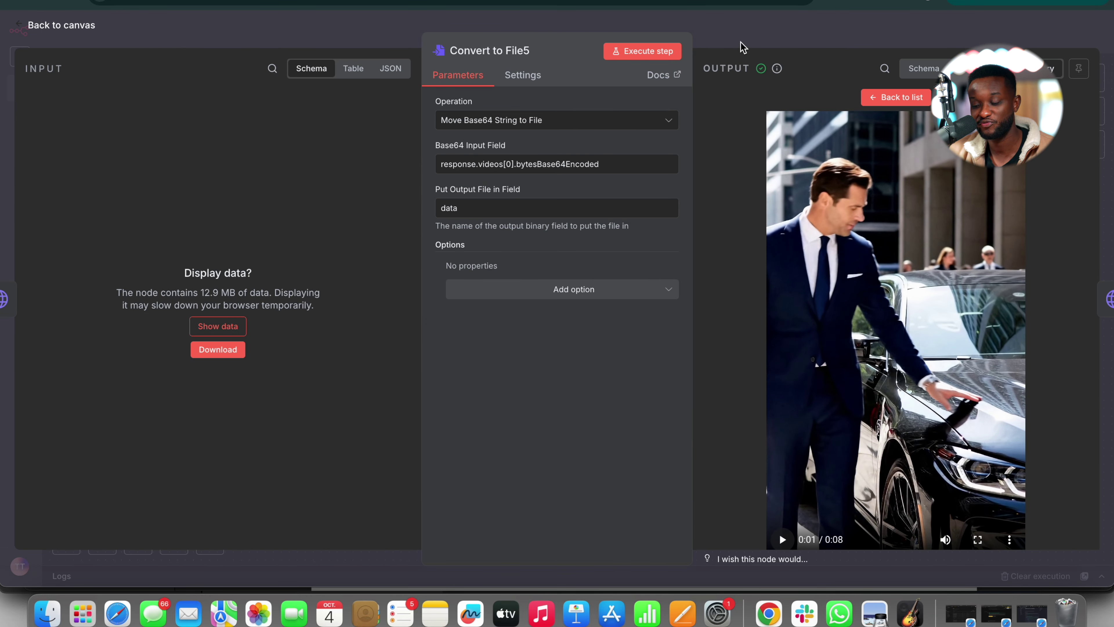
{"action": "left_click", "coordinate": [741, 47]}
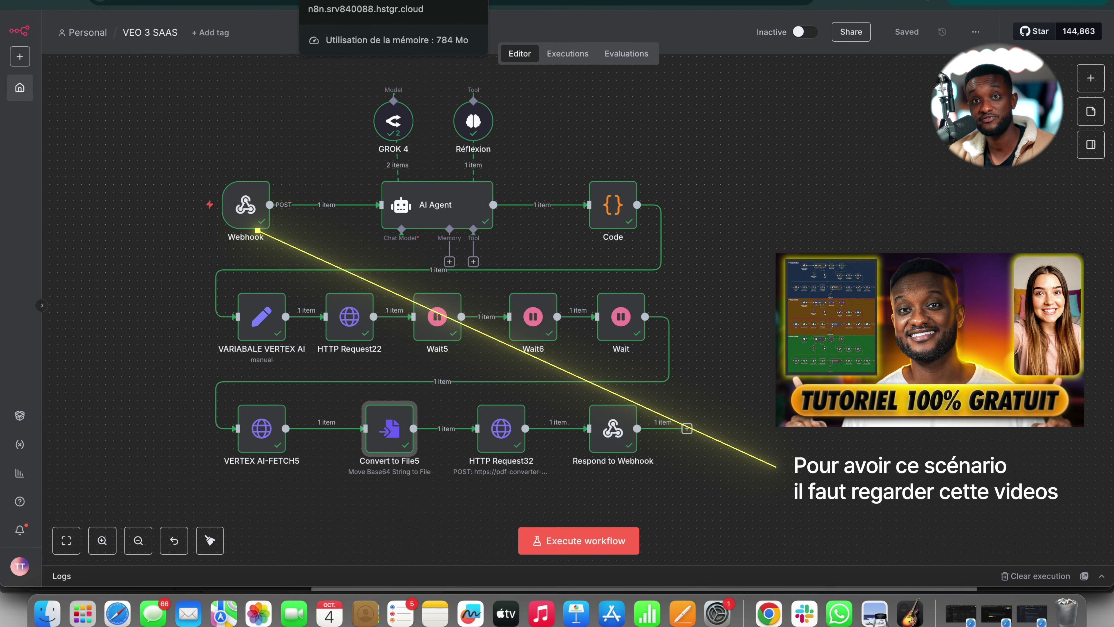
{"action": "left_click", "coordinate": [334, 4]}
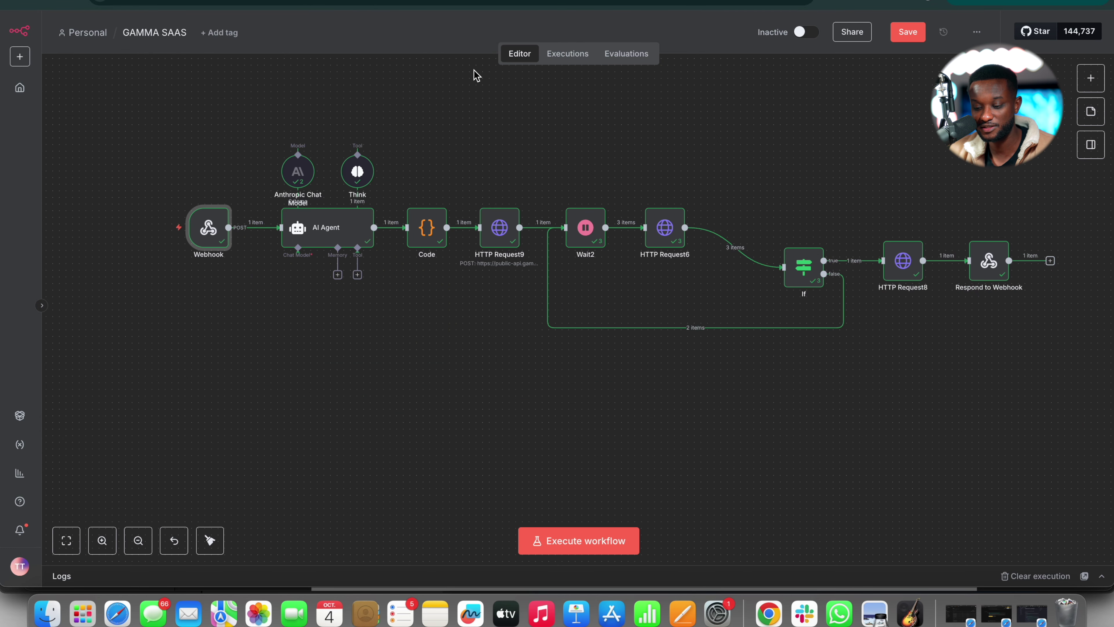
{"action": "scroll", "coordinate": [447, 103], "scroll_direction": "right", "scroll_amount": 2}
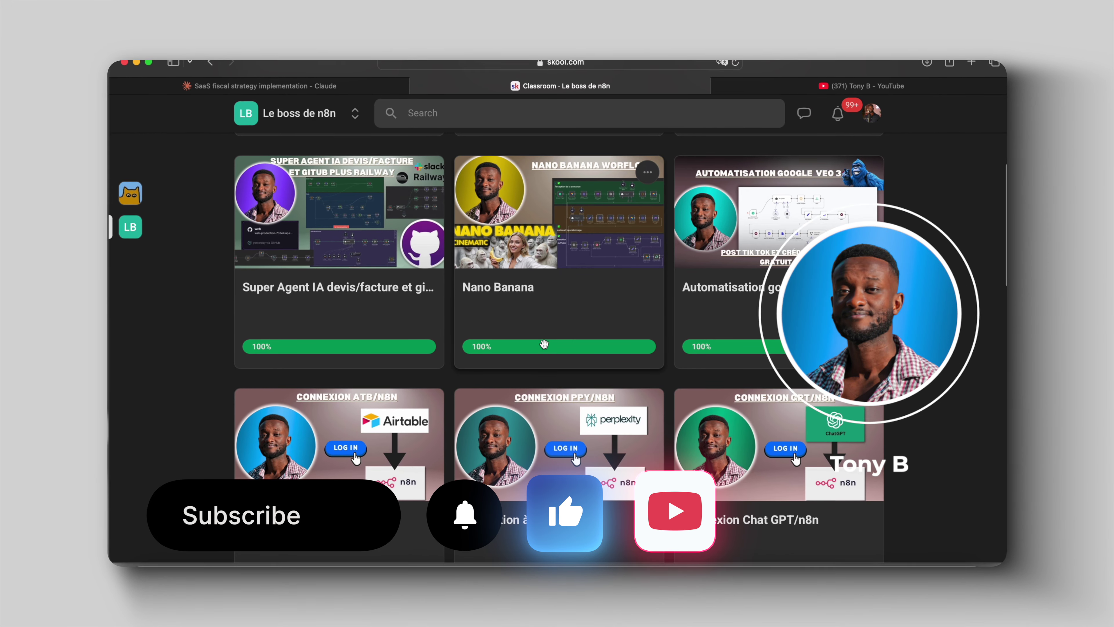
Browse the course cards in the classroom of the Le boss de n8n community on Skool
{"action": "scroll", "coordinate": [544, 344], "scroll_direction": "down", "scroll_amount": 10}
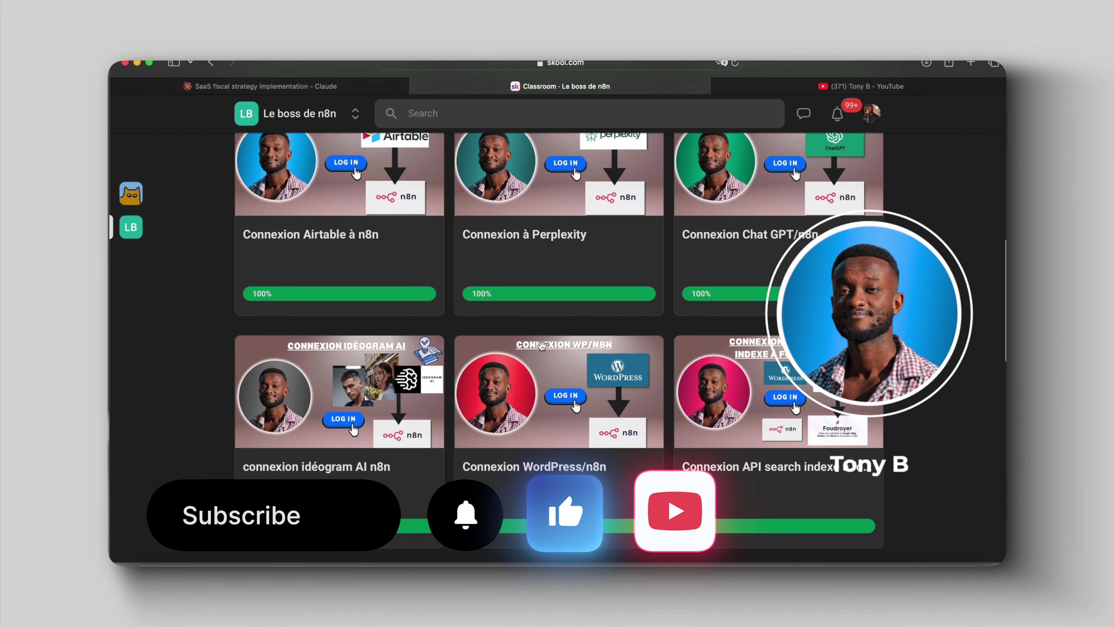
{"action": "scroll", "coordinate": [542, 345], "scroll_direction": "down", "scroll_amount": 6}
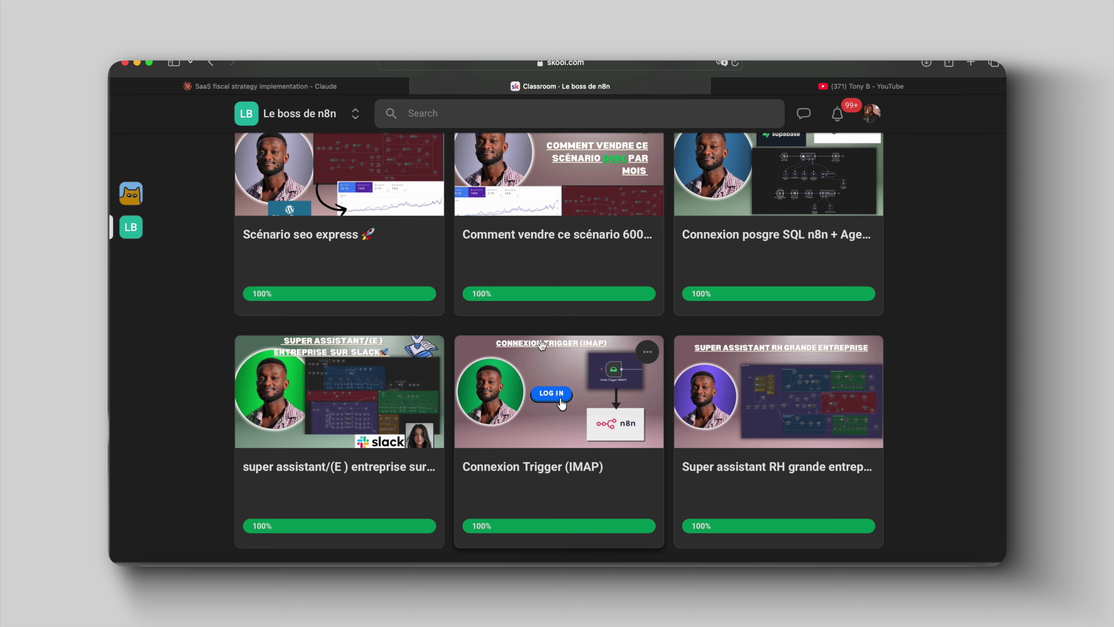
{"action": "scroll", "coordinate": [542, 345], "scroll_direction": "up", "scroll_amount": 15}
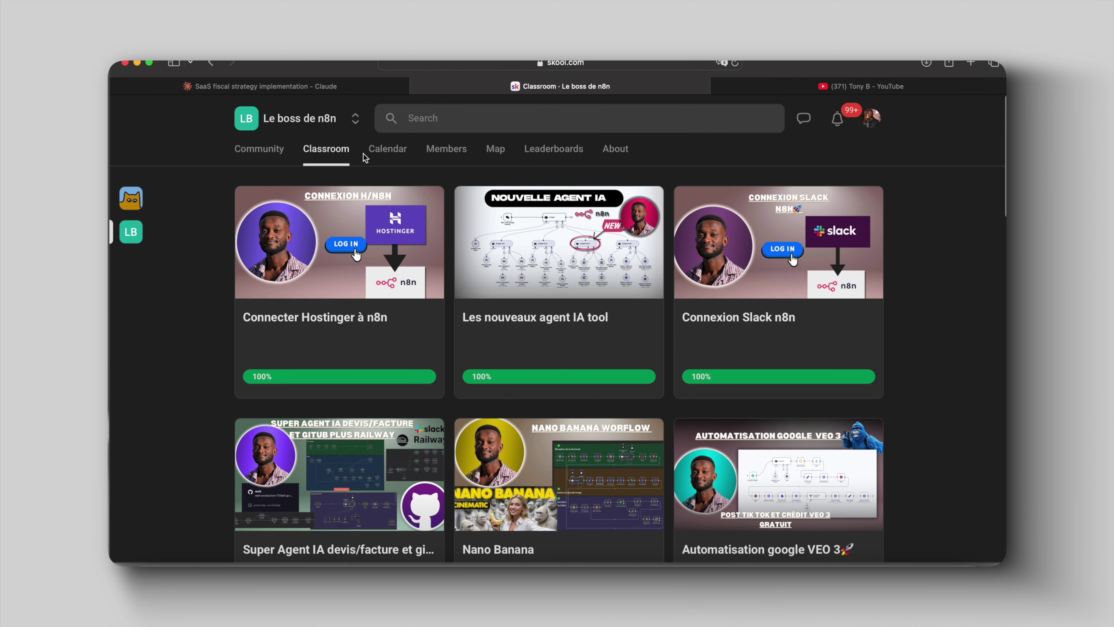
Open the Le boss de n8n community feed and review the members' discussion posts
{"action": "left_click", "coordinate": [277, 145]}
{"action": "scroll", "coordinate": [472, 322], "scroll_direction": "down", "scroll_amount": 4}
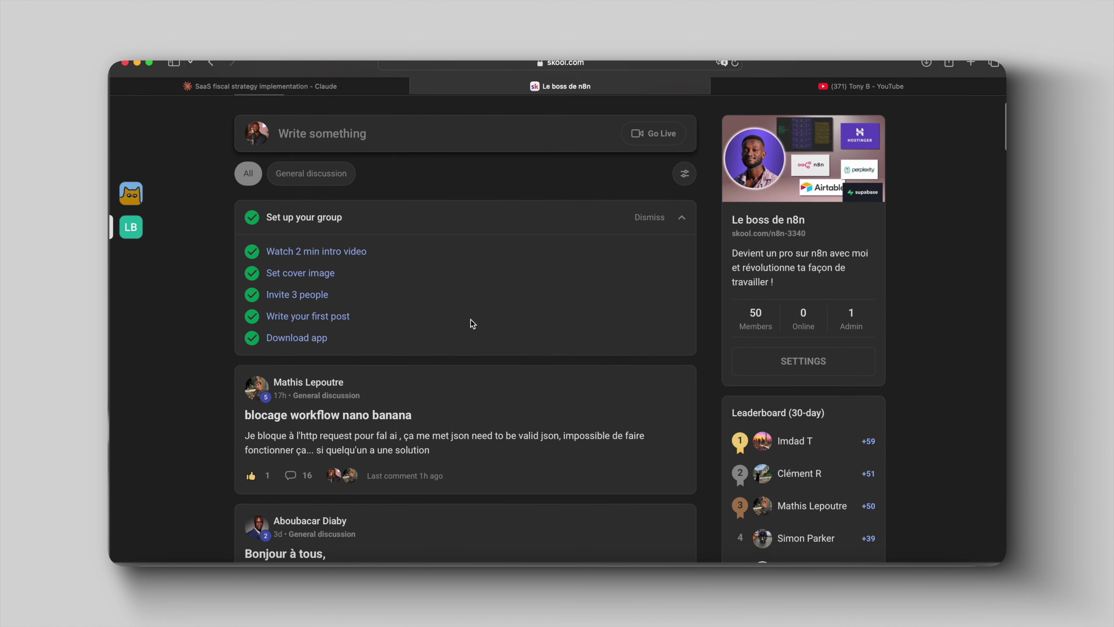
{"action": "scroll", "coordinate": [472, 324], "scroll_direction": "down", "scroll_amount": 15}
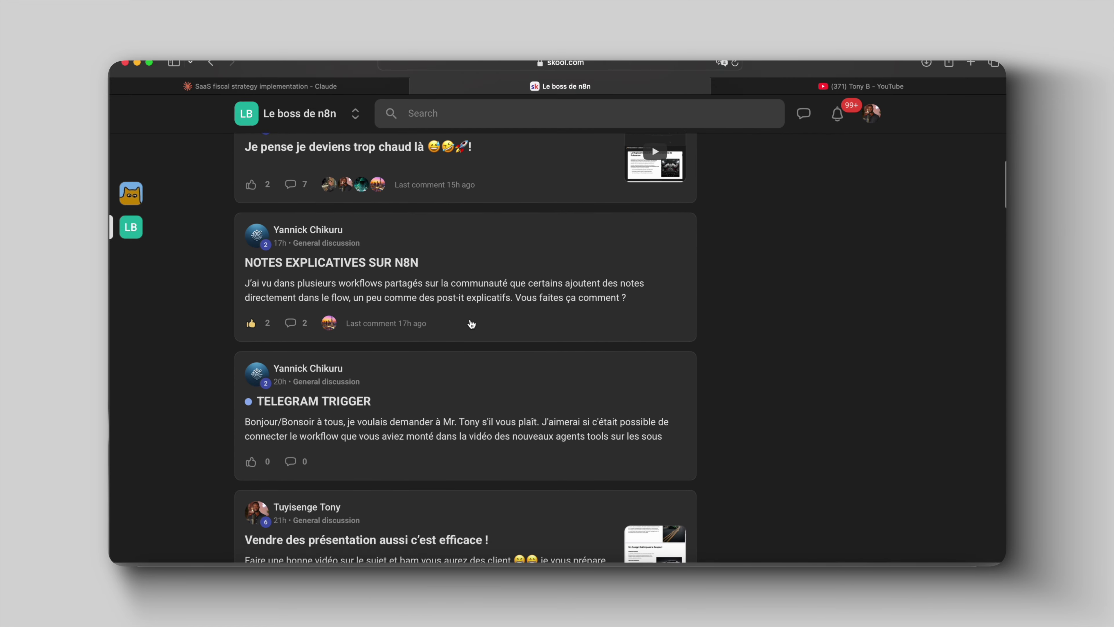
{"action": "scroll", "coordinate": [472, 324], "scroll_direction": "down", "scroll_amount": 15}
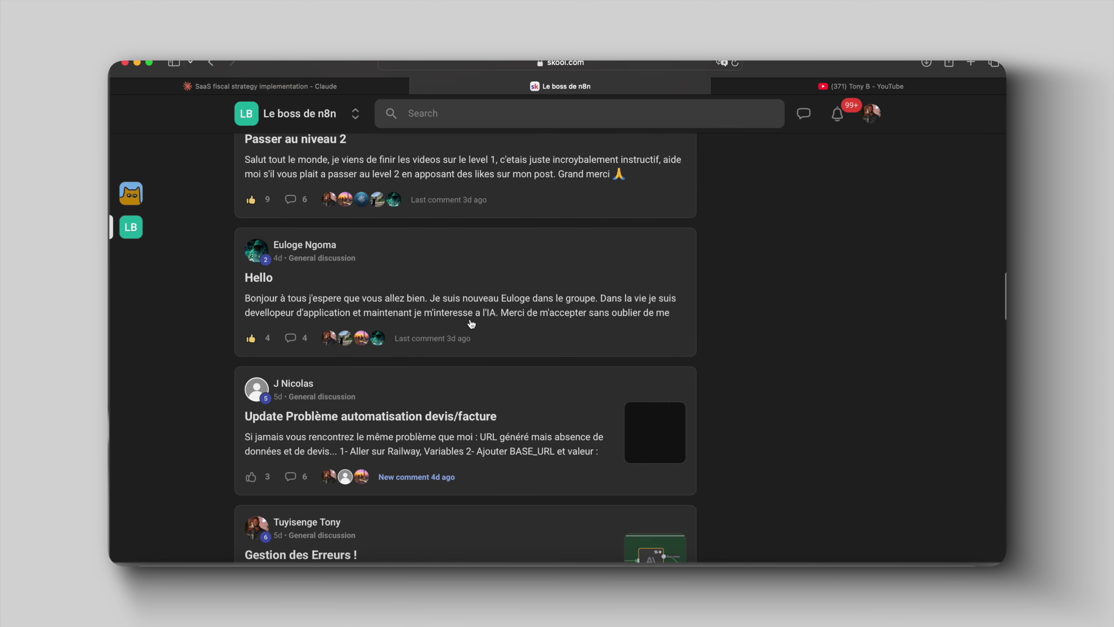
{"action": "scroll", "coordinate": [468, 323], "scroll_direction": "up", "scroll_amount": 20}
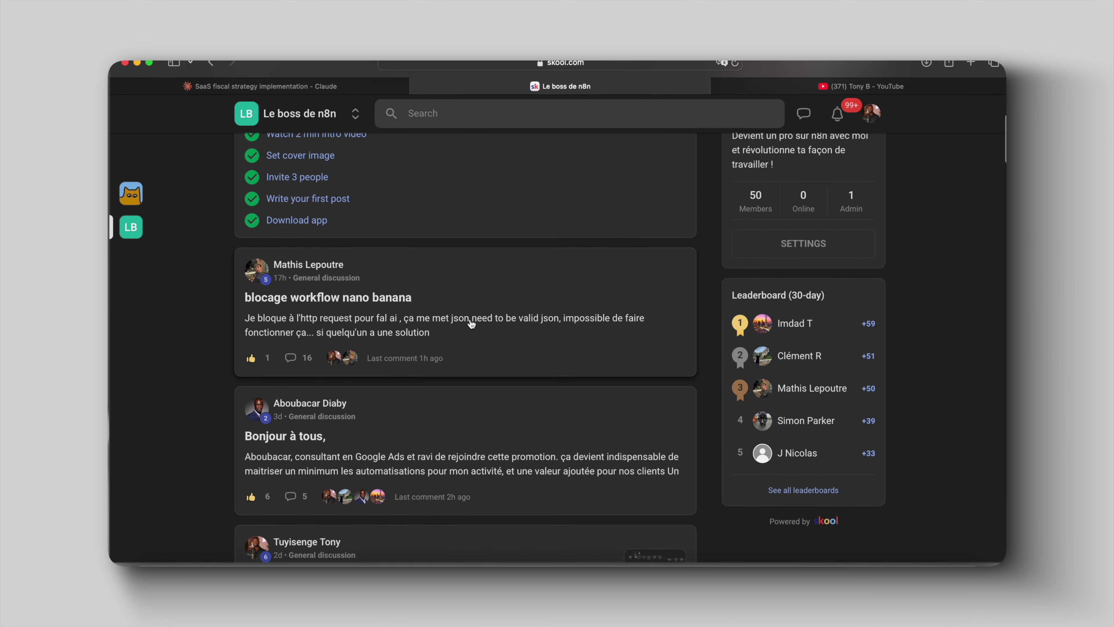